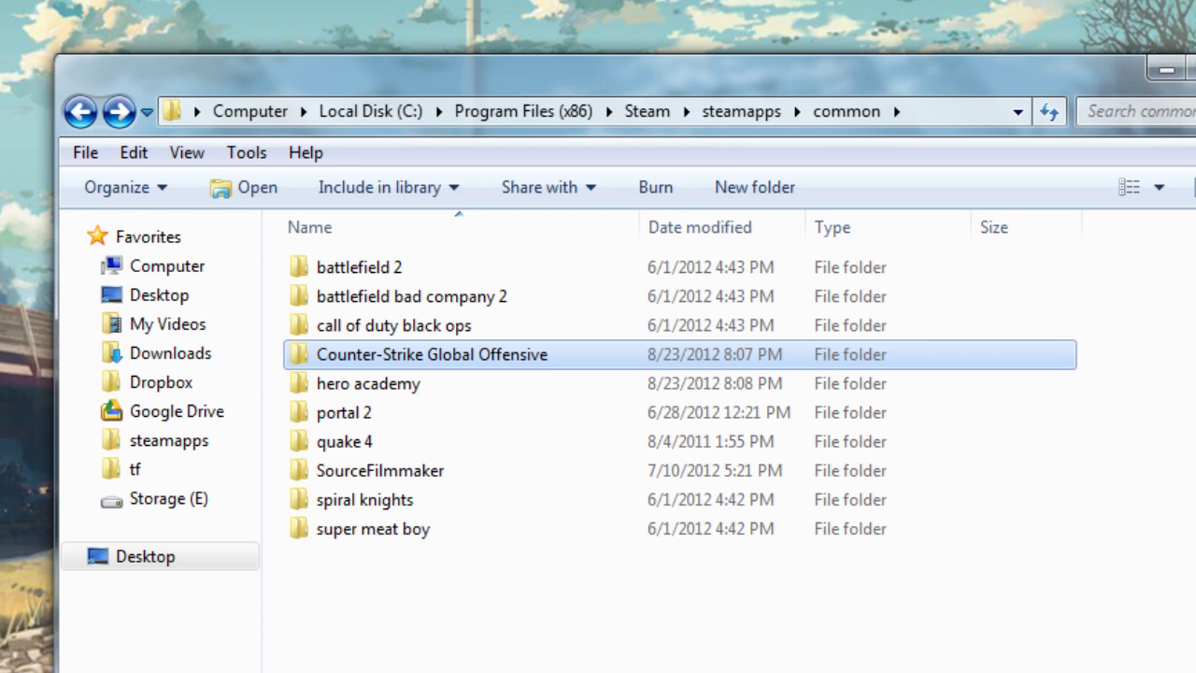
# Open the csgo folder inside Counter-Strike Global Offensive.
pyautogui.press('F5')
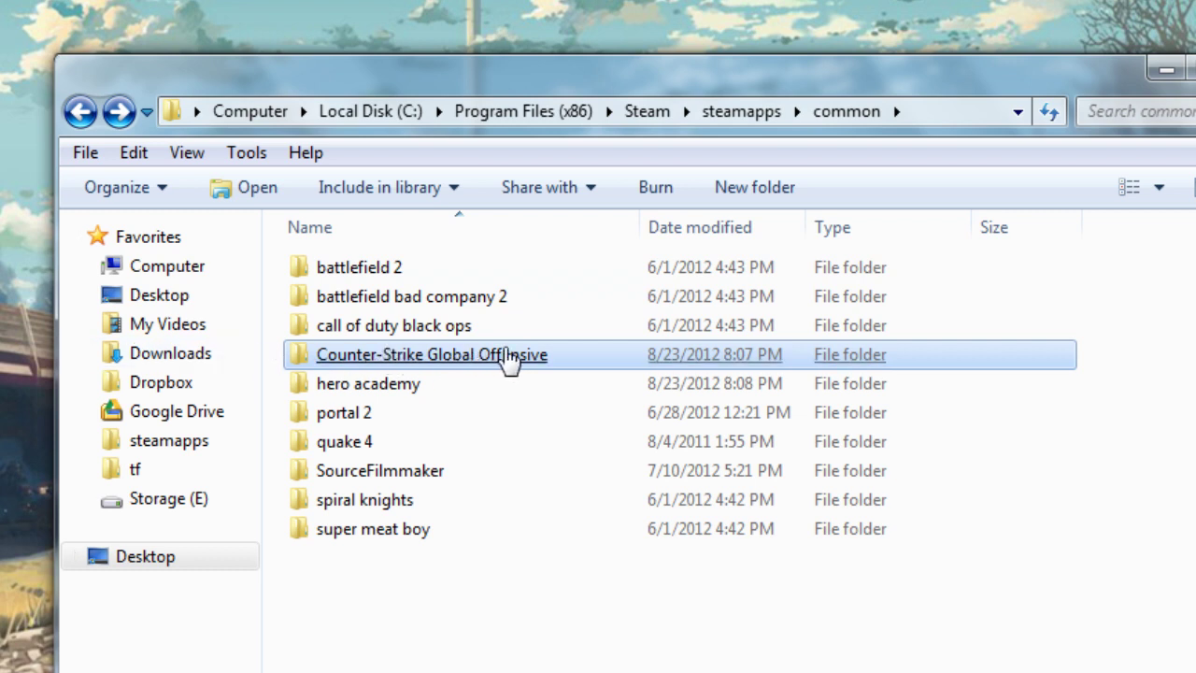
pyautogui.click(507, 362)
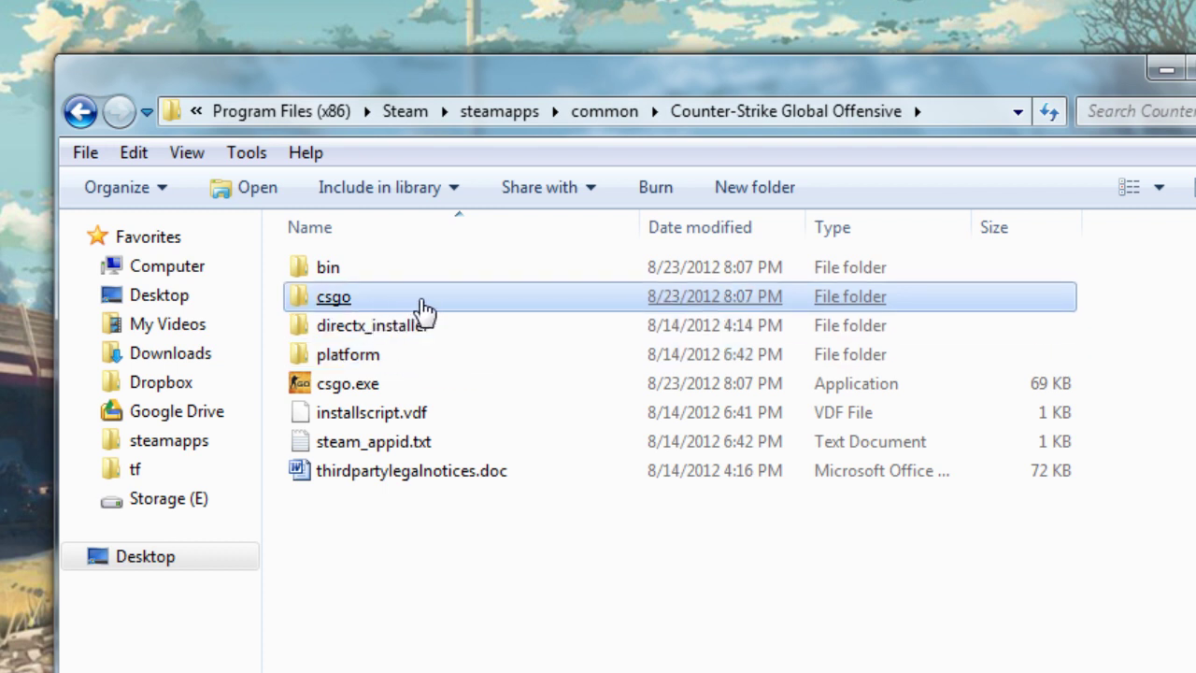
pyautogui.click(423, 309)
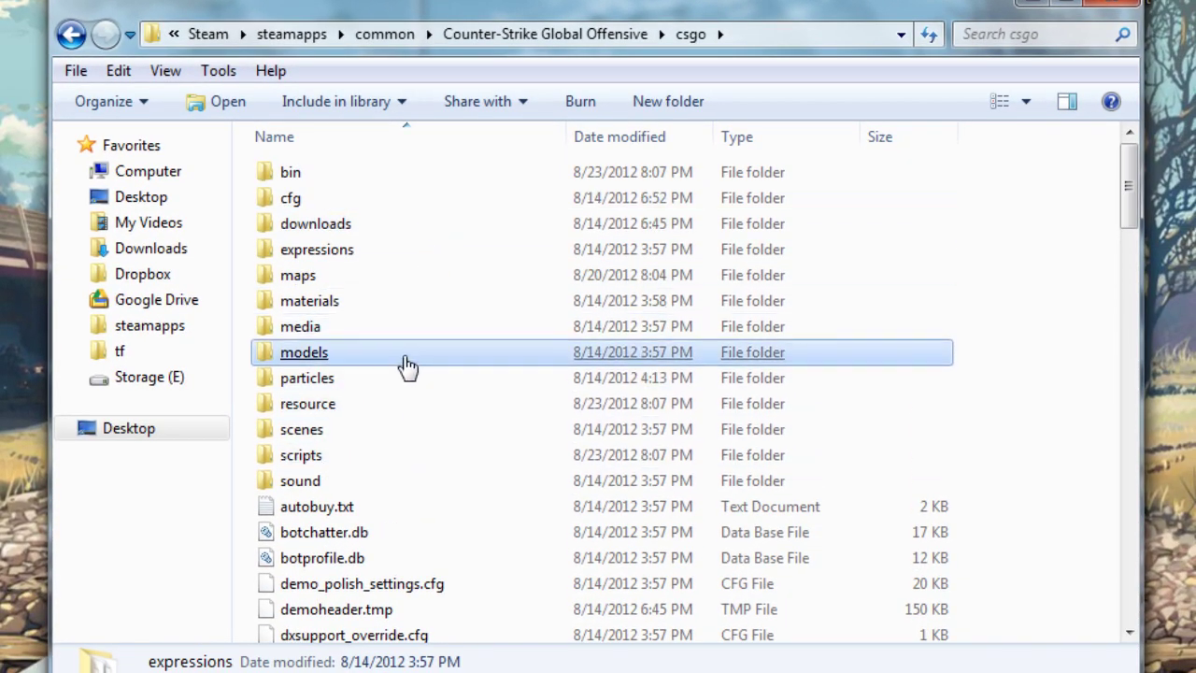
pyautogui.click(408, 359)
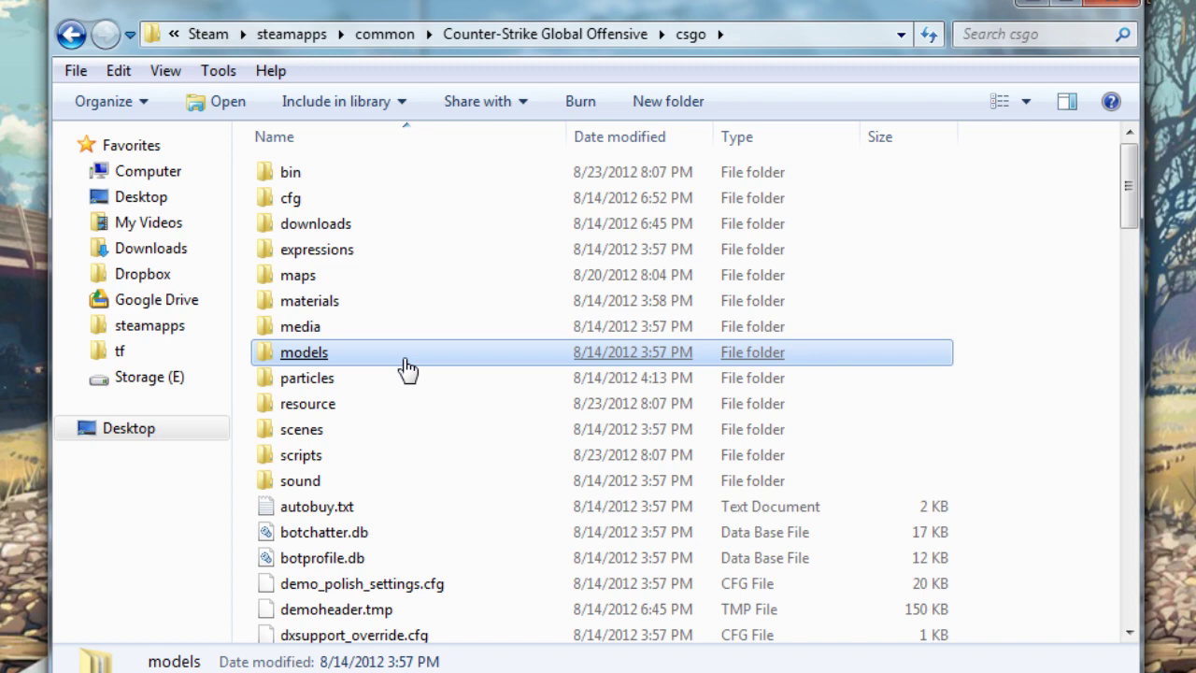
pyautogui.scroll(-14, 408, 364)
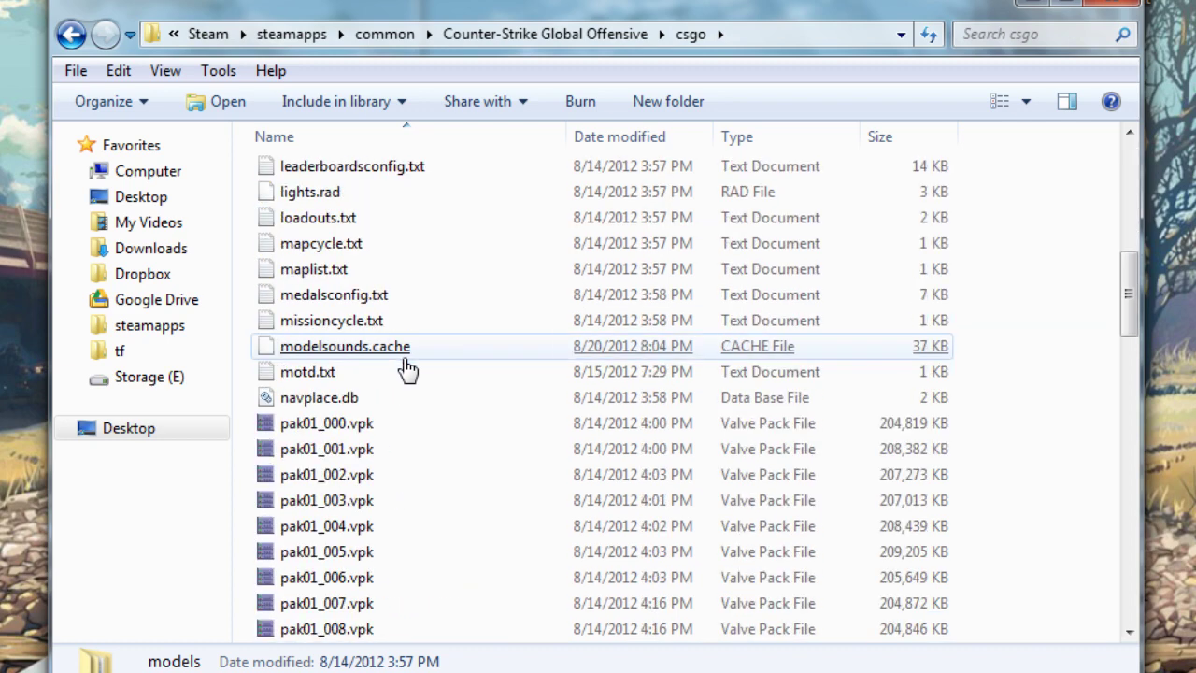
# Look through the pak01 archives and select pak01_dir.vpk.
pyautogui.click(403, 353)
pyautogui.click(386, 243)
pyautogui.click(381, 192)
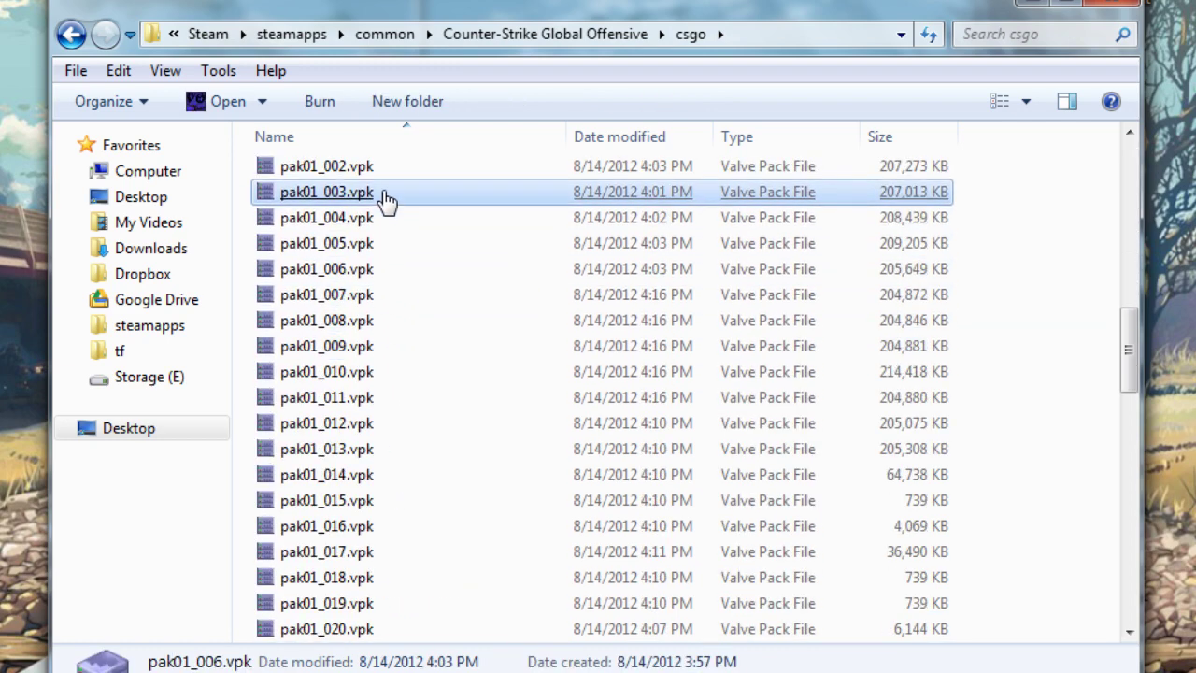
pyautogui.click(437, 177)
pyautogui.click(442, 192)
pyautogui.click(450, 270)
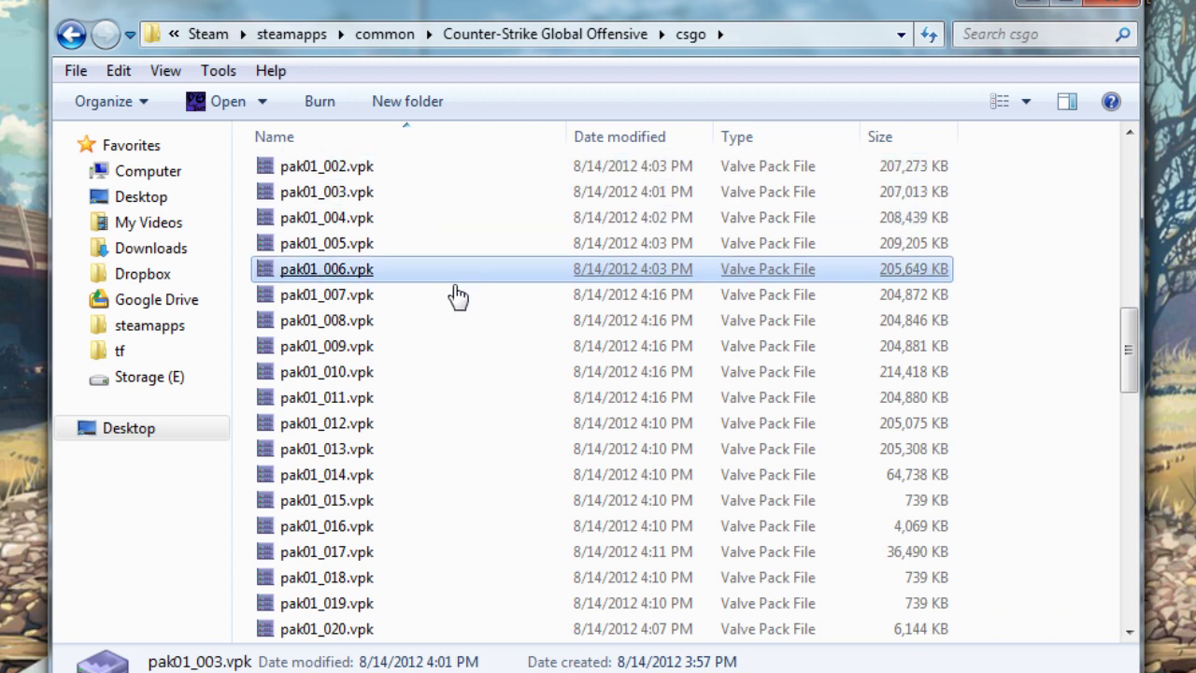
pyautogui.click(447, 348)
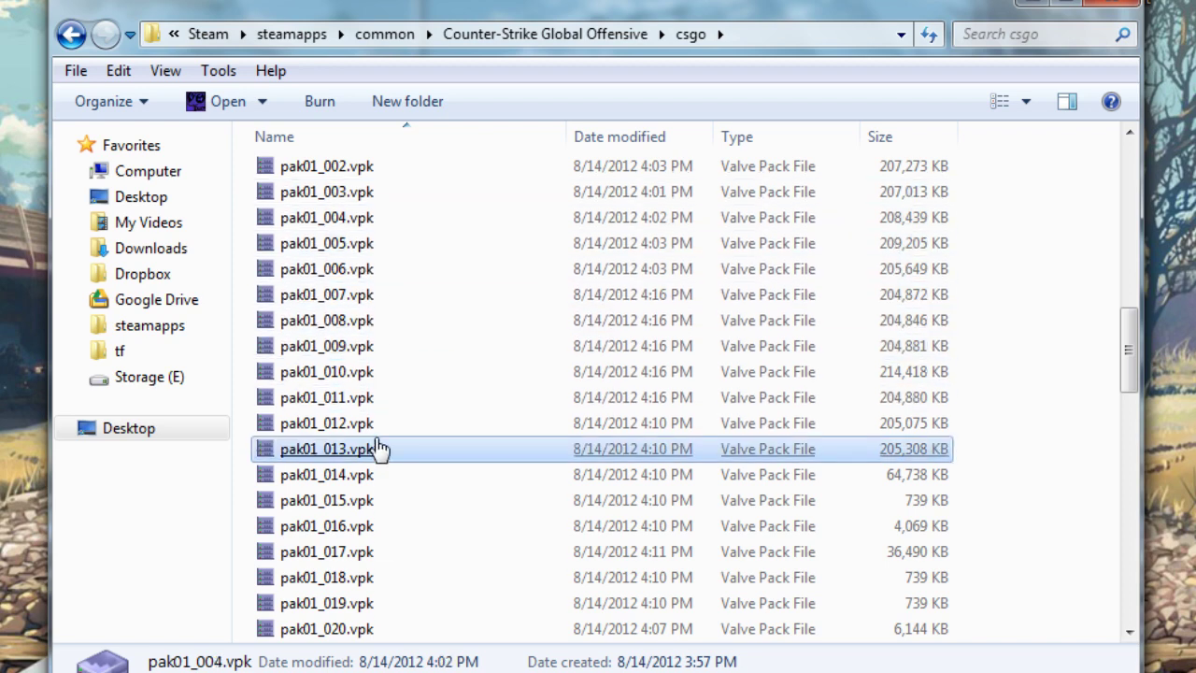
pyautogui.scroll(-6, 416, 426)
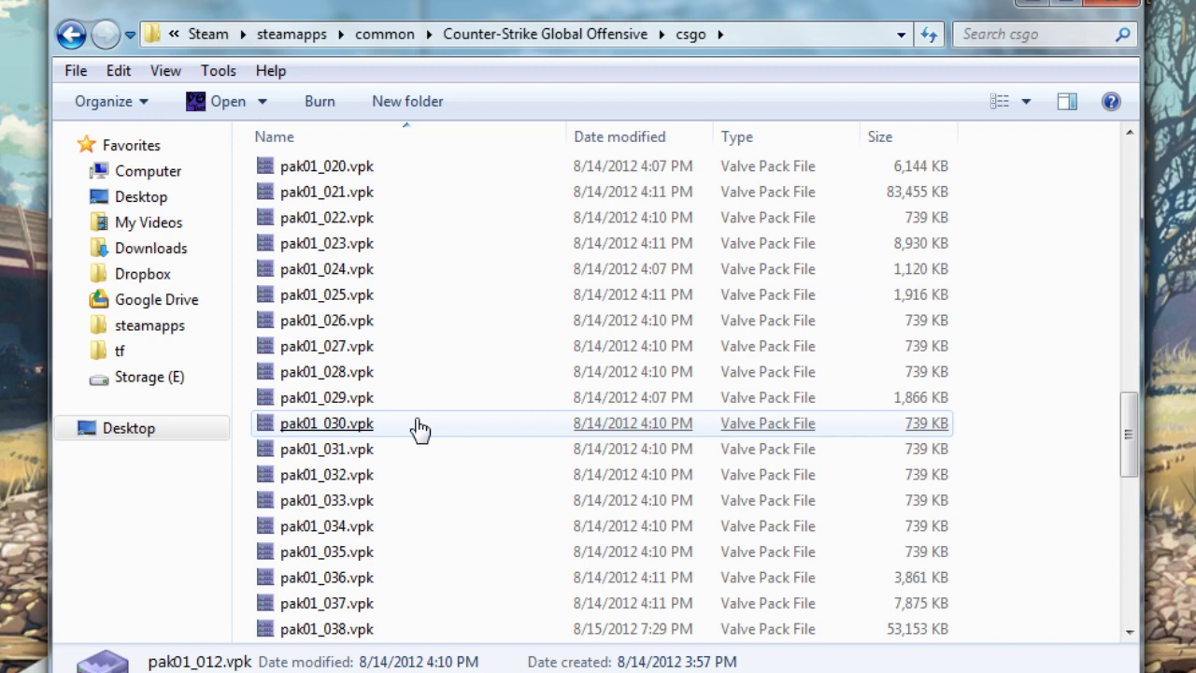
pyautogui.scroll(-10, 417, 427)
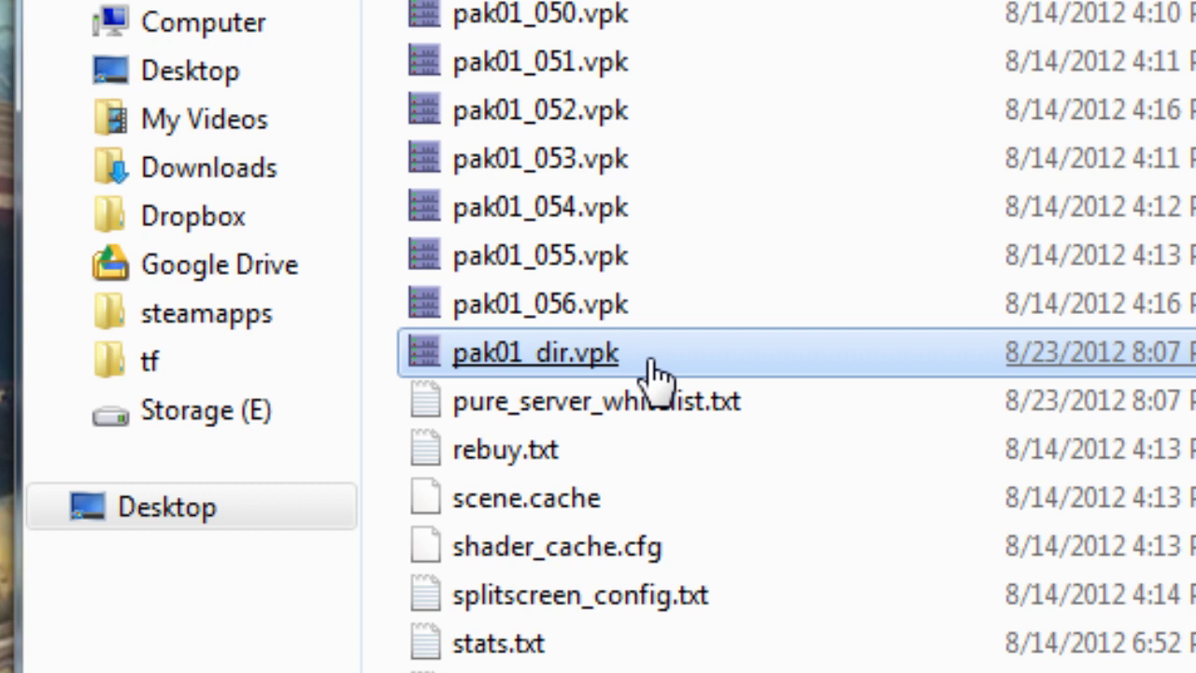
pyautogui.click(577, 373)
# Open pak01_dir.vpk with GCFScape.
pyautogui.rightClick(641, 364)
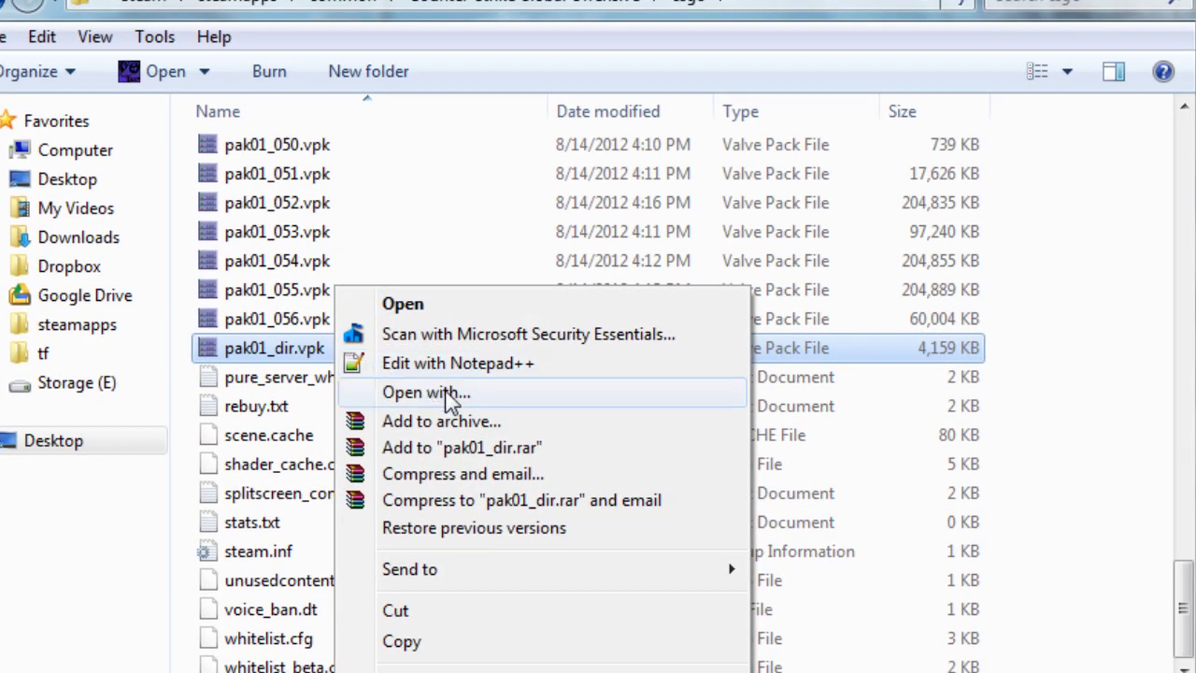
pyautogui.click(448, 394)
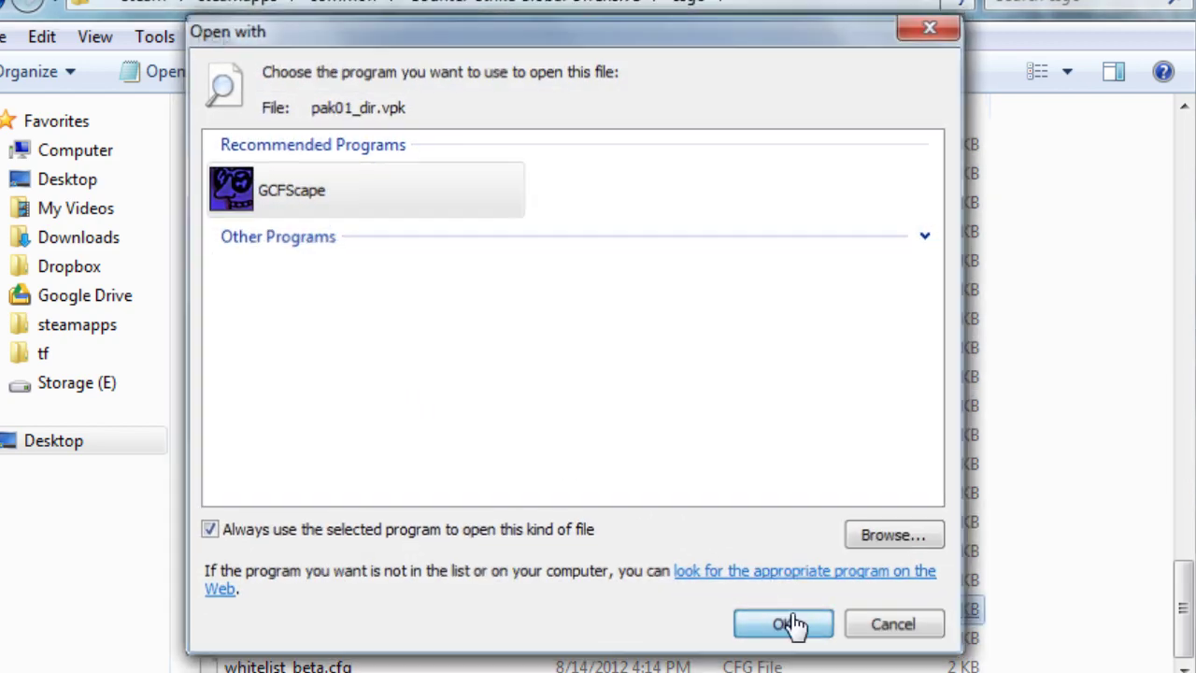
pyautogui.click(791, 621)
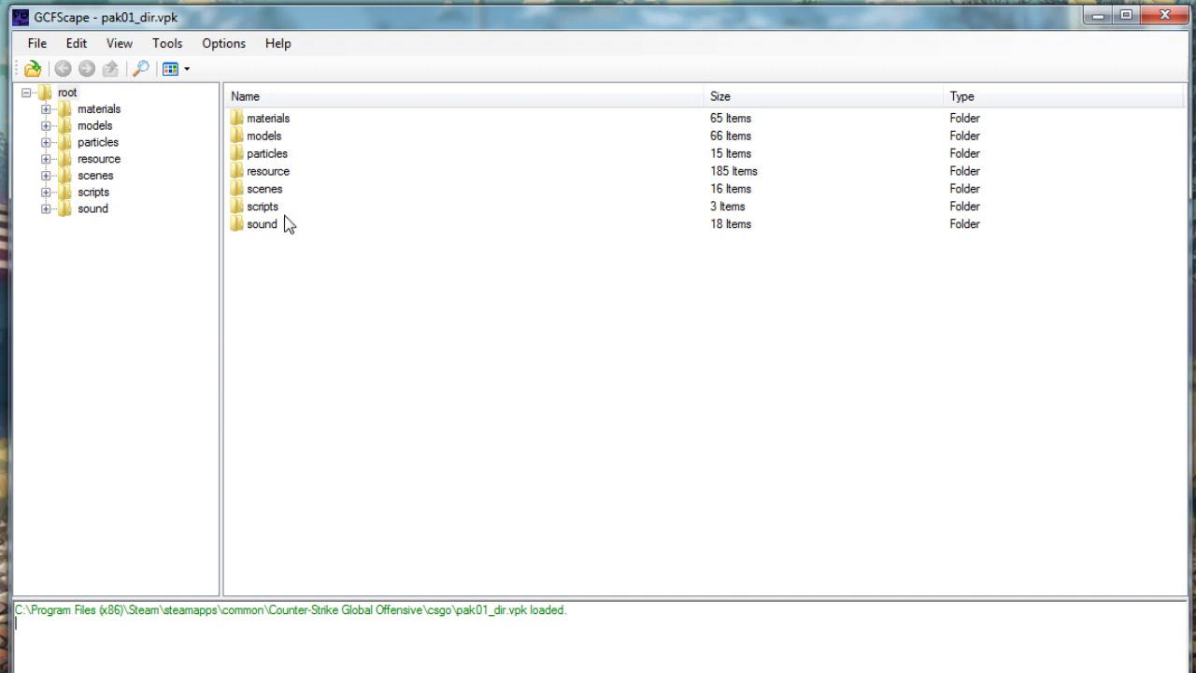
# Look at the materials, models, particles and sound folders, then shift GCFScape left to expose the desktop.
pyautogui.click(278, 137)
pyautogui.click(276, 126)
pyautogui.click(279, 138)
pyautogui.click(278, 157)
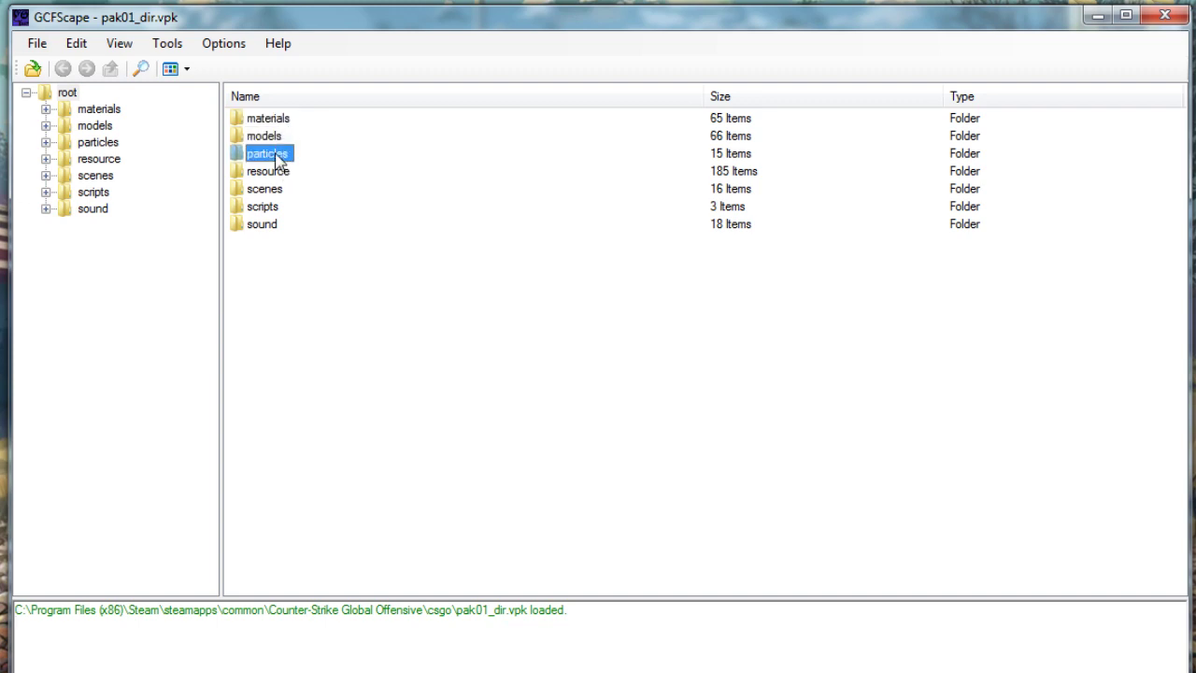
pyautogui.click(283, 226)
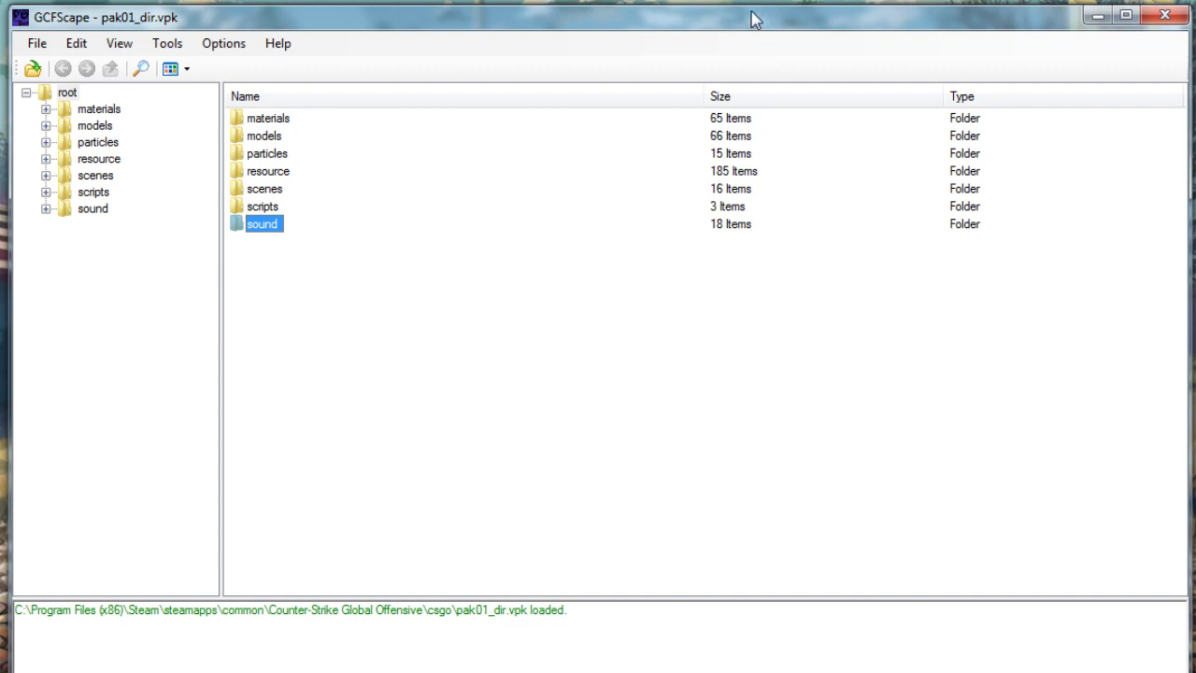
pyautogui.moveTo(755, 20); pyautogui.dragTo(660, 18)
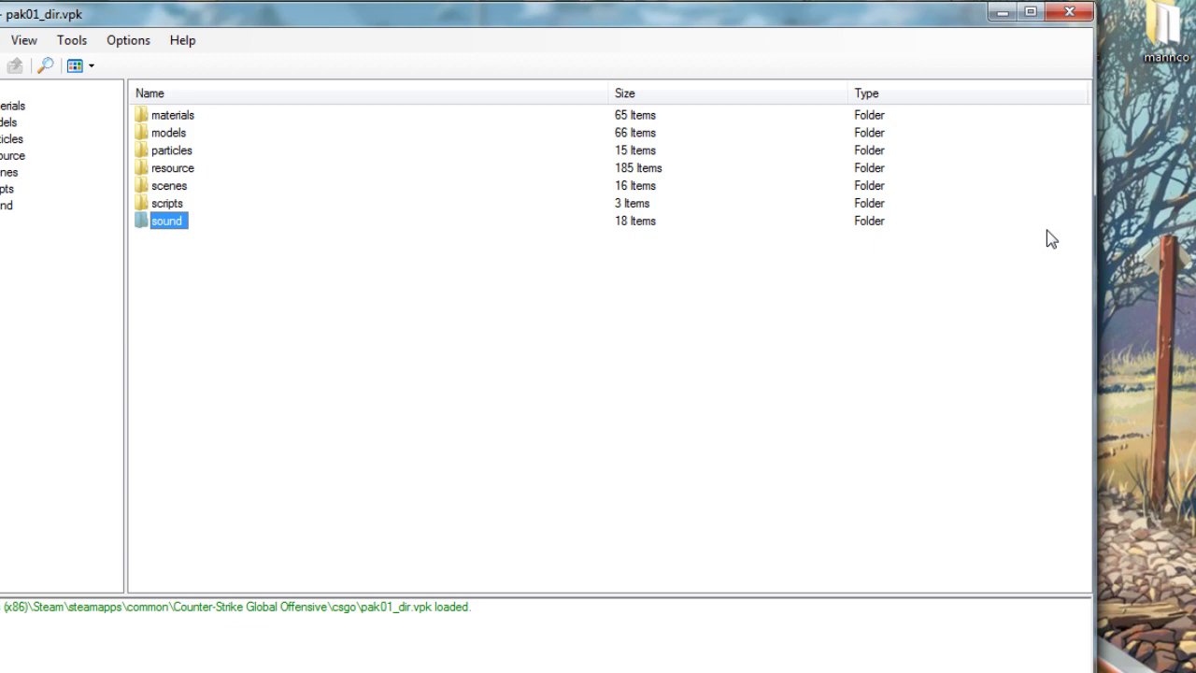
# Make a new desktop folder named 'csgo' and position it beside GCFScape.
pyautogui.rightClick(1180, 131)
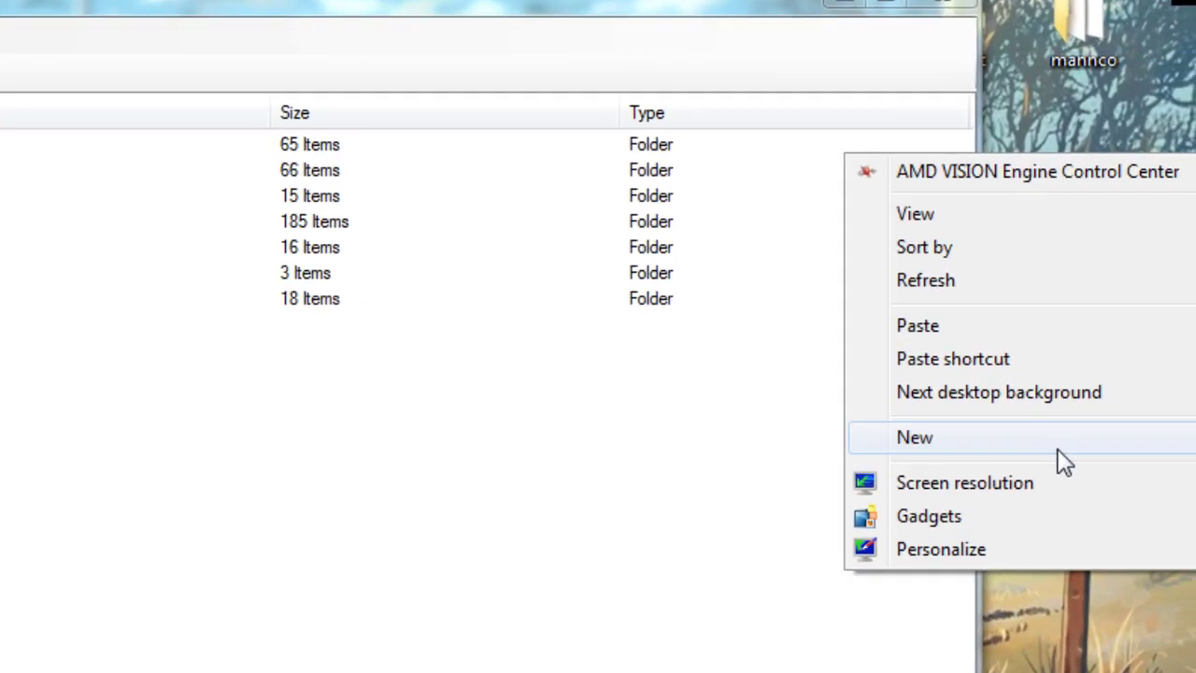
pyautogui.moveTo(1154, 320)
pyautogui.click(524, 654)
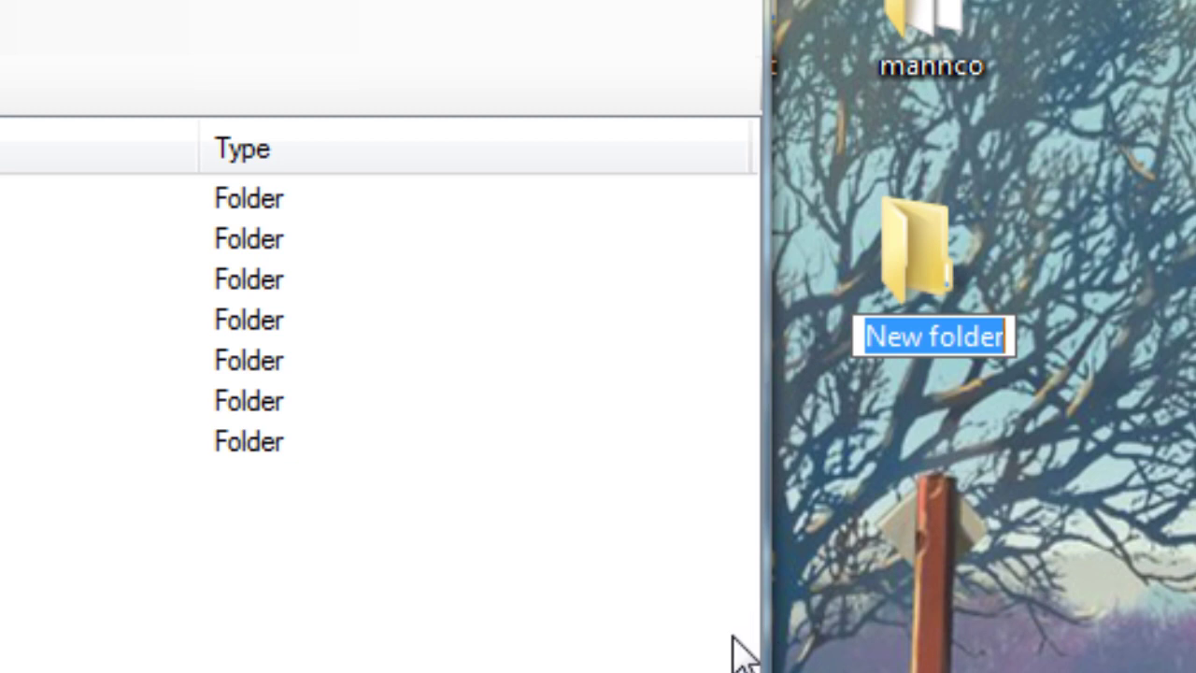
pyautogui.write('csgo')
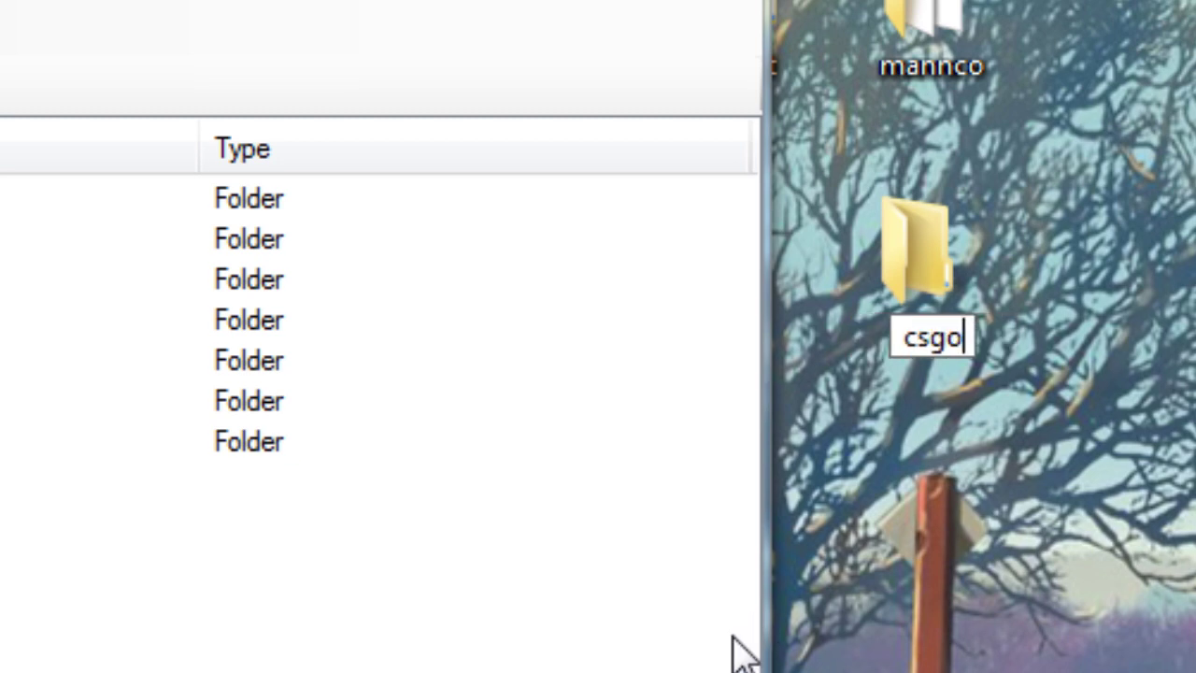
pyautogui.press('Return')
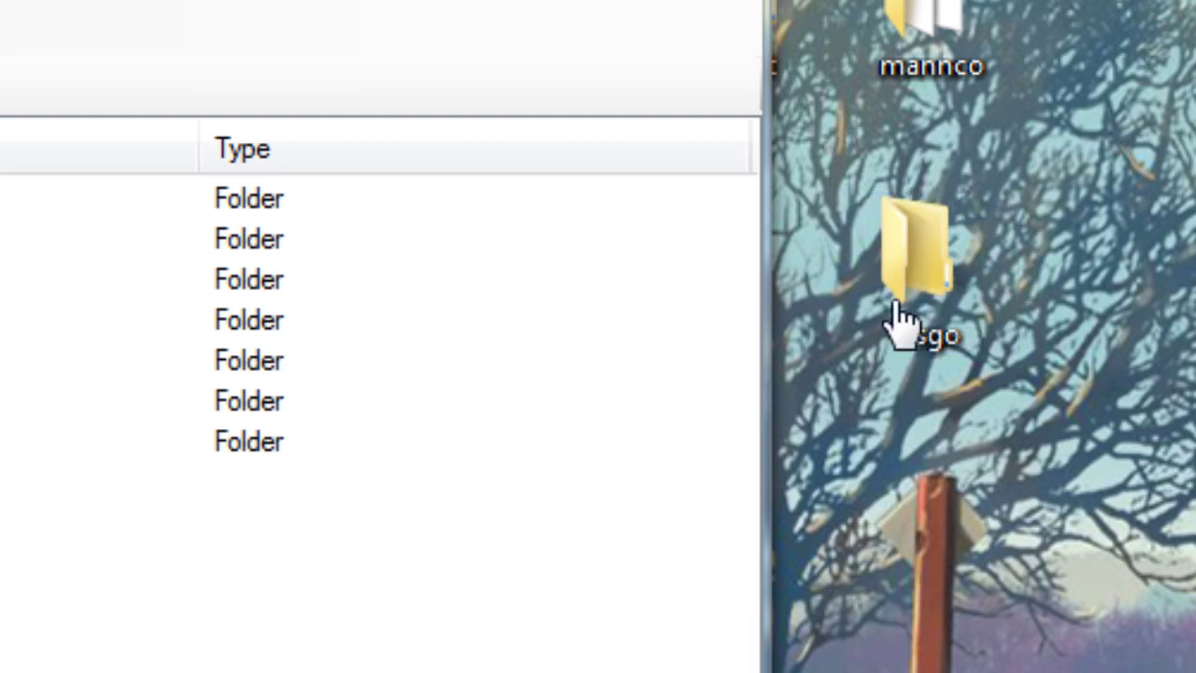
pyautogui.moveTo(903, 320); pyautogui.dragTo(1028, 298)
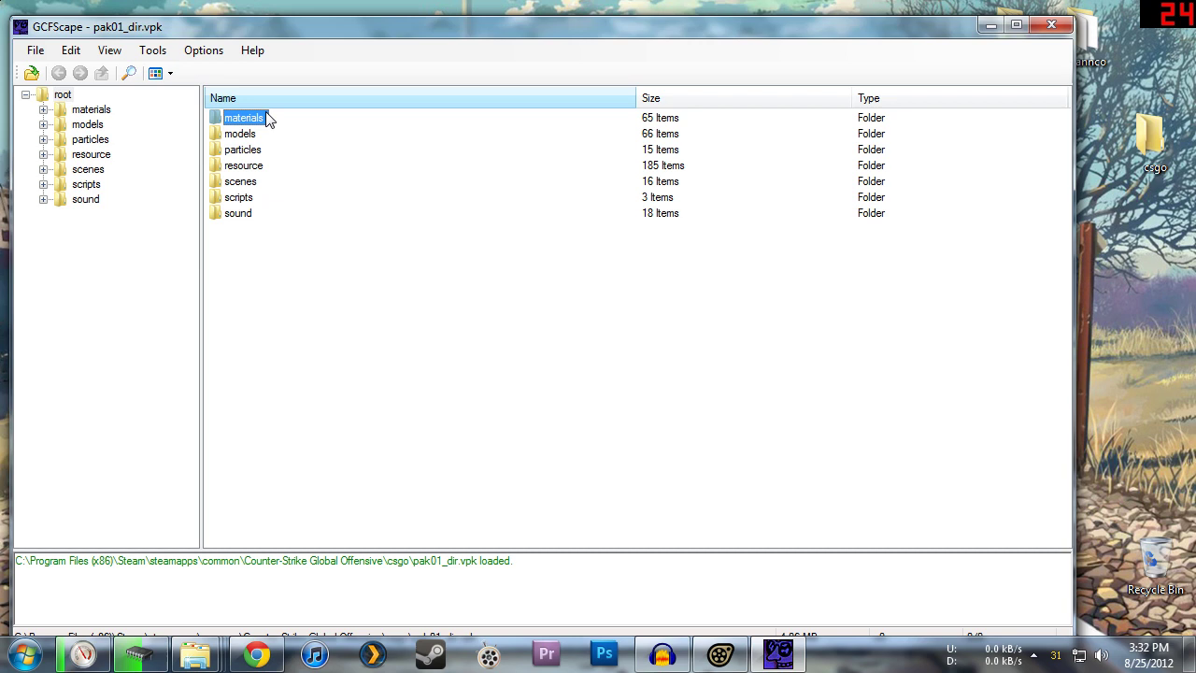
# Extract all seven root folders, materials through sound, into the desktop csgo folder.
pyautogui.keyDown('shift'); pyautogui.click(242, 215); pyautogui.keyUp('shift')
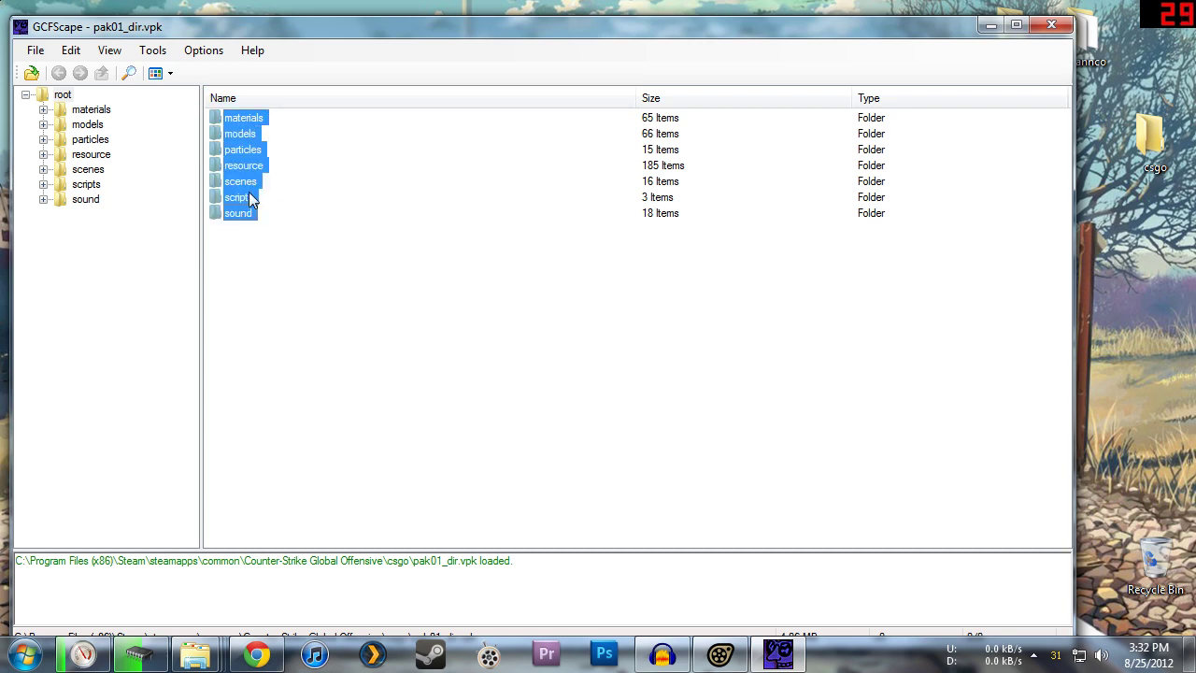
pyautogui.click(266, 267)
pyautogui.click(247, 120)
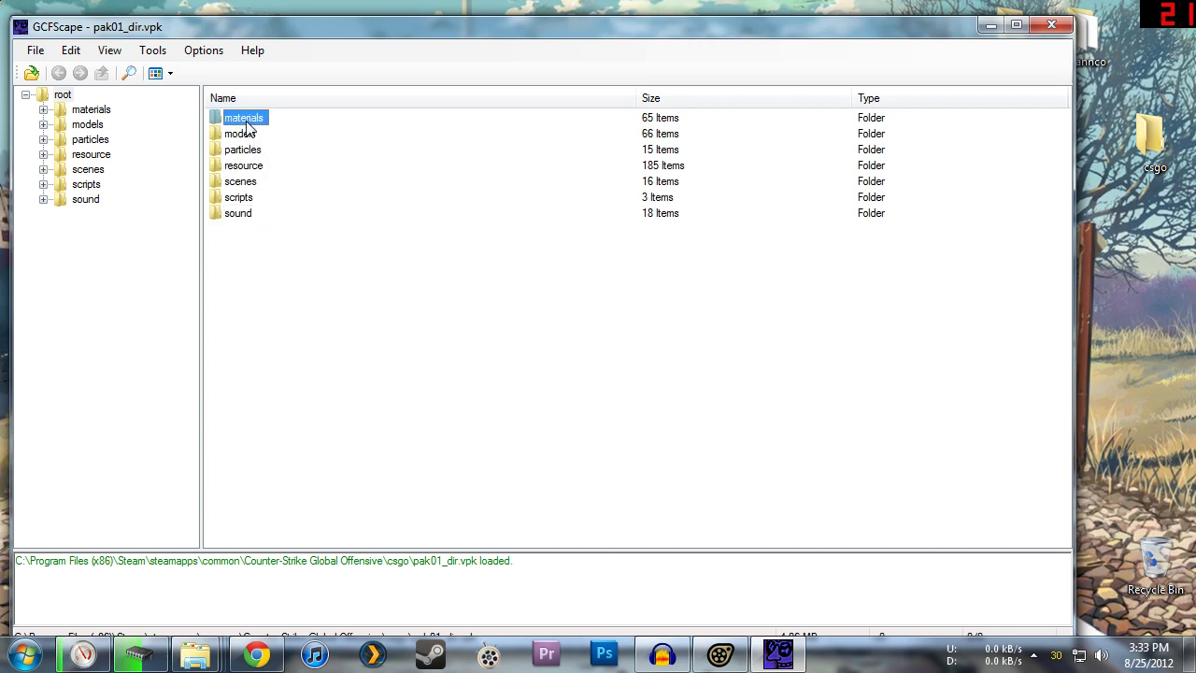
pyautogui.keyDown('shift'); pyautogui.click(247, 215); pyautogui.keyUp('shift')
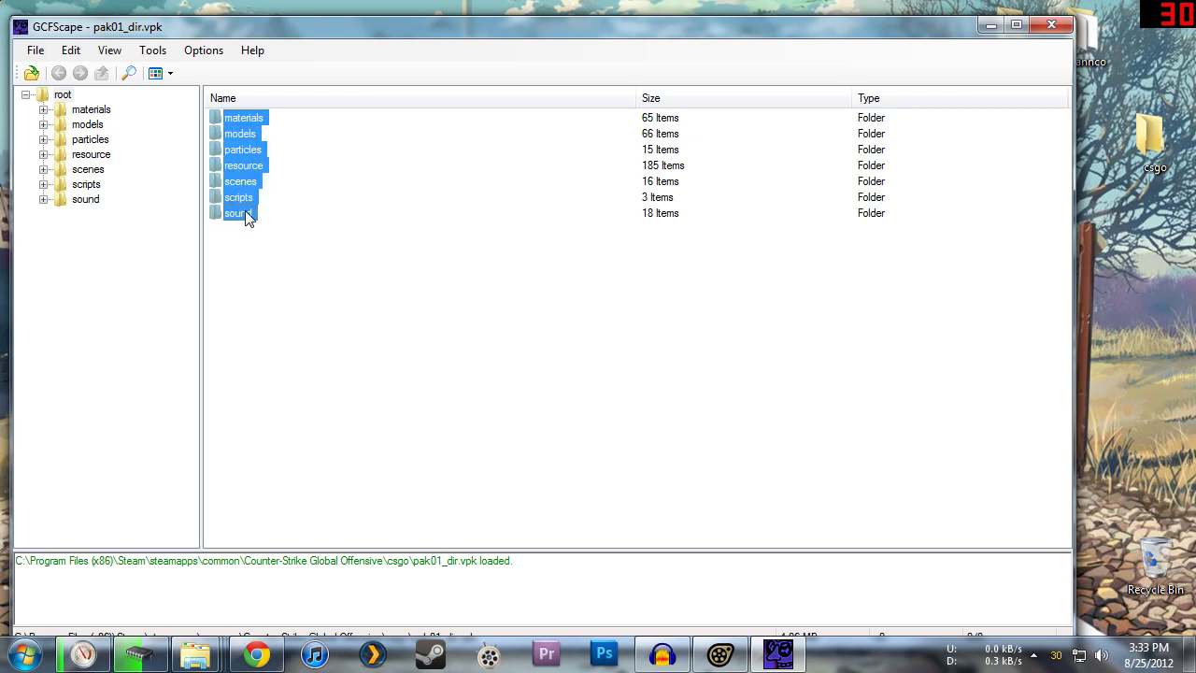
pyautogui.rightClick(250, 167)
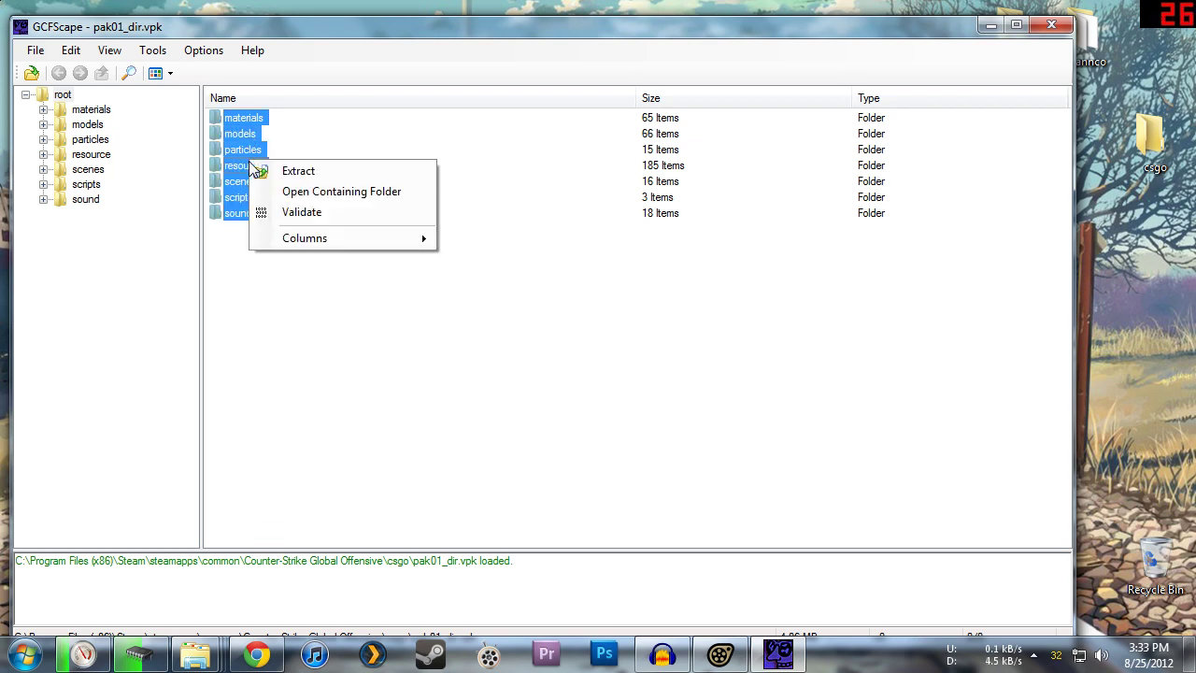
pyautogui.click(301, 172)
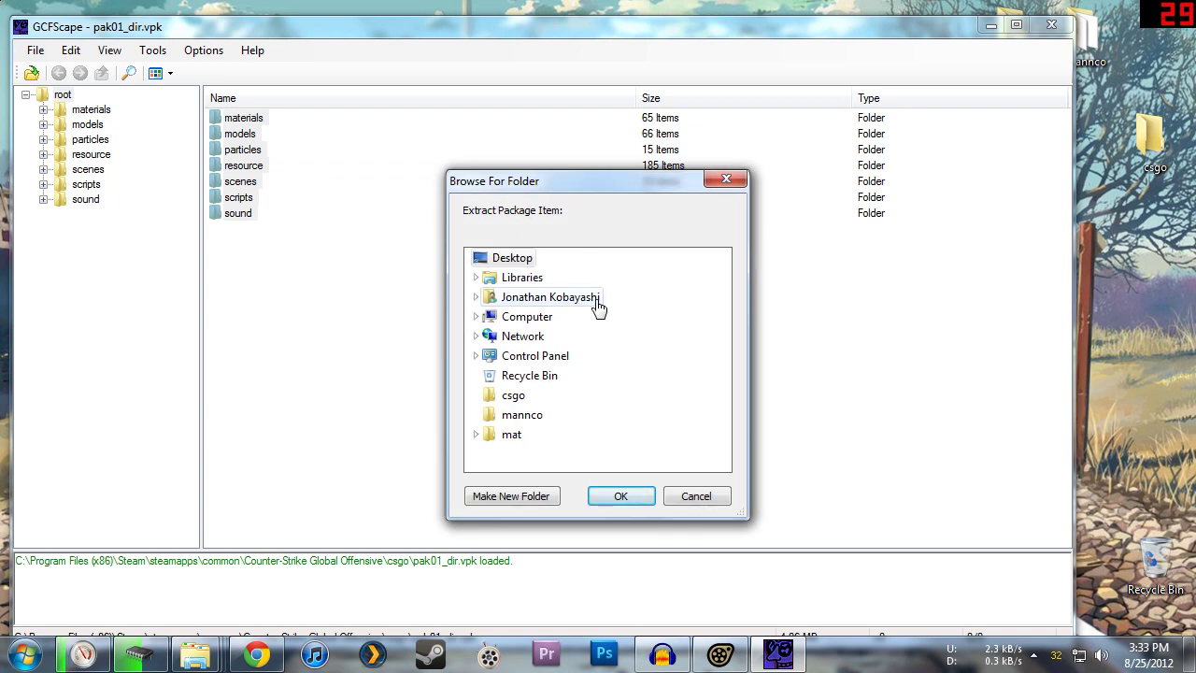
pyautogui.click(515, 396)
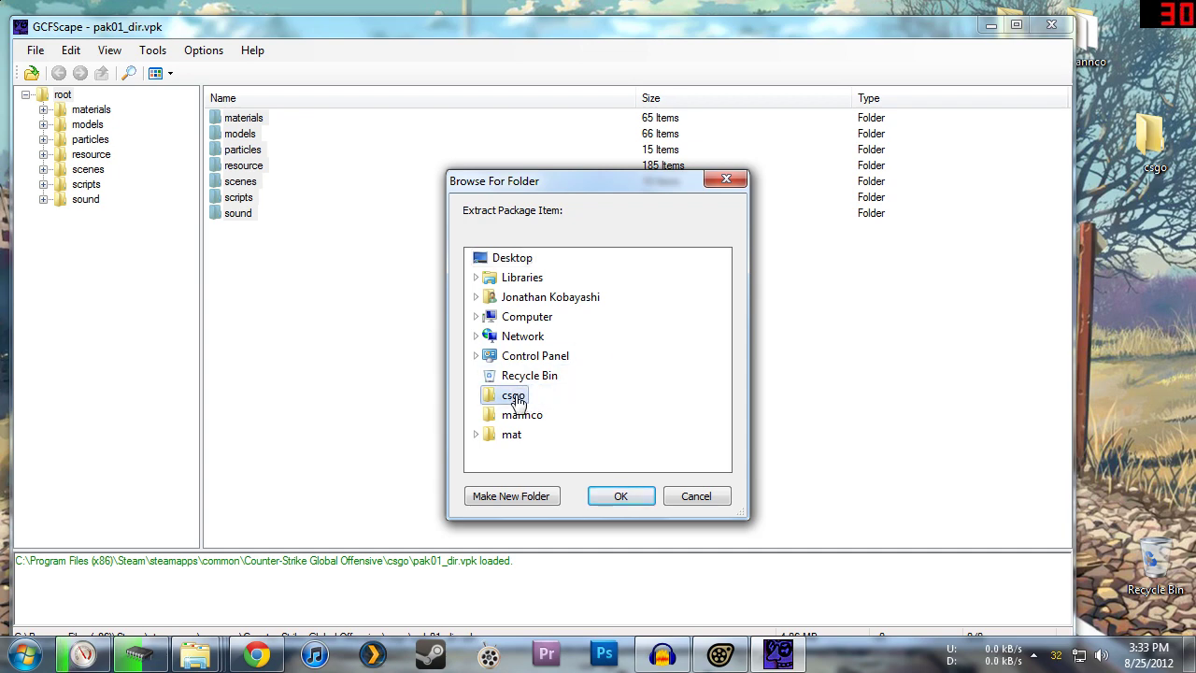
pyautogui.click(627, 502)
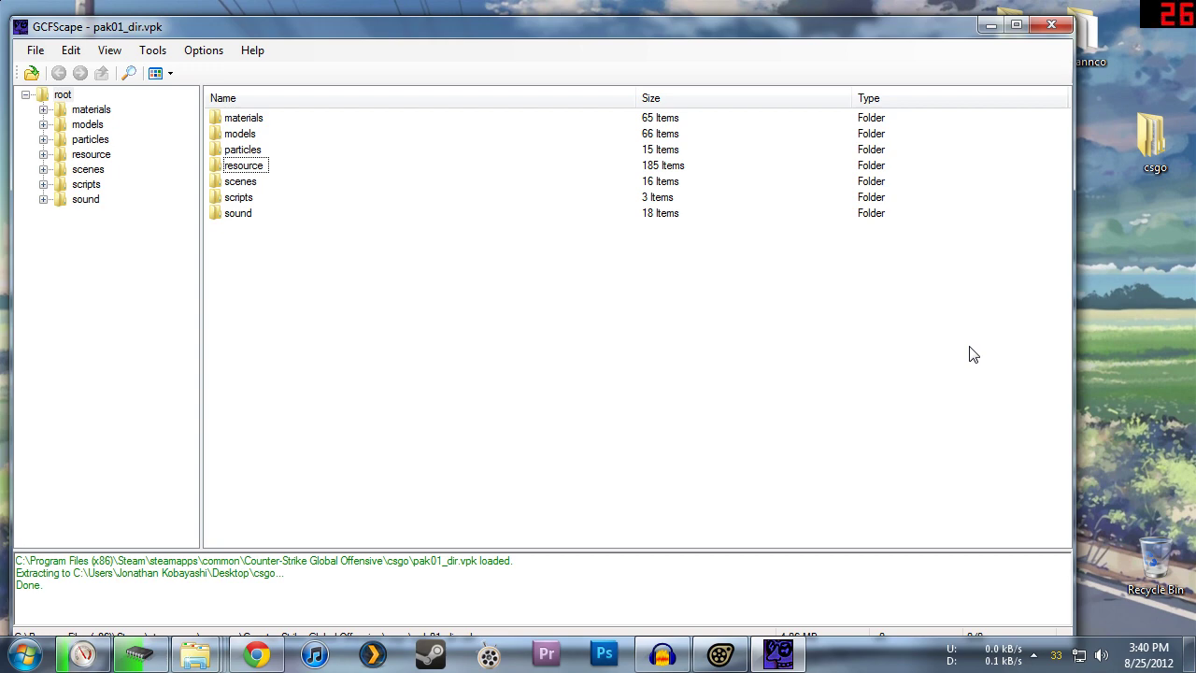
# Close GCFScape and inspect the extracted materials folder inside the desktop csgo folder.
pyautogui.click(1052, 25)
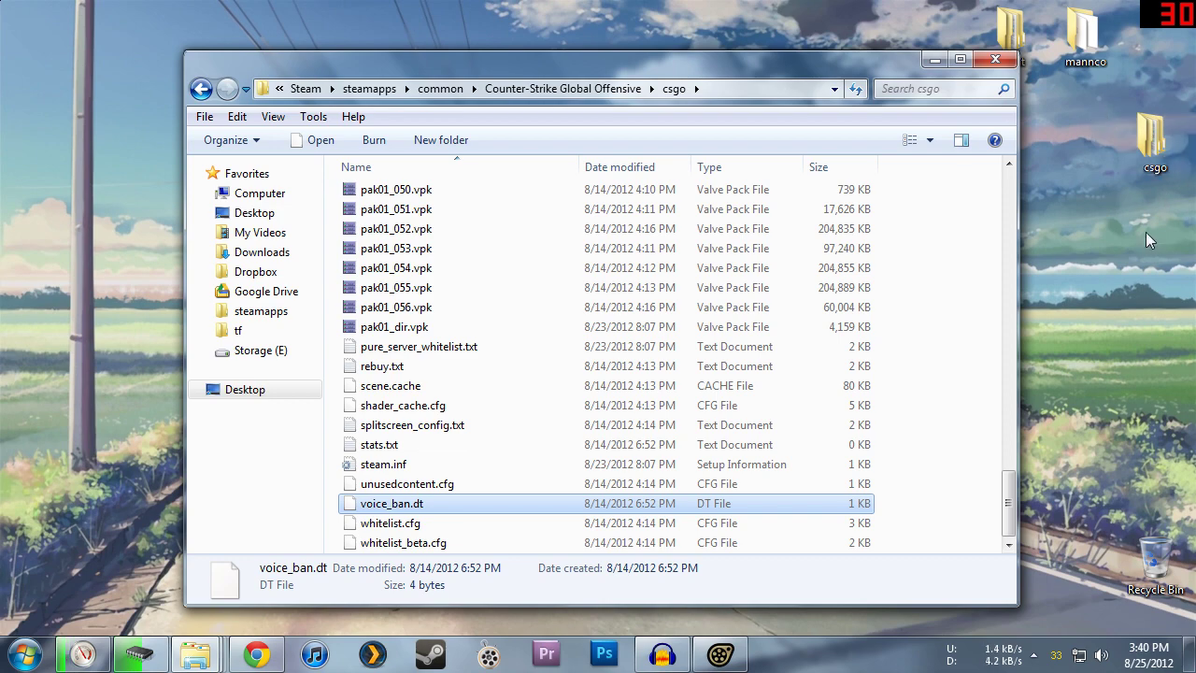
pyautogui.doubleClick(1155, 142)
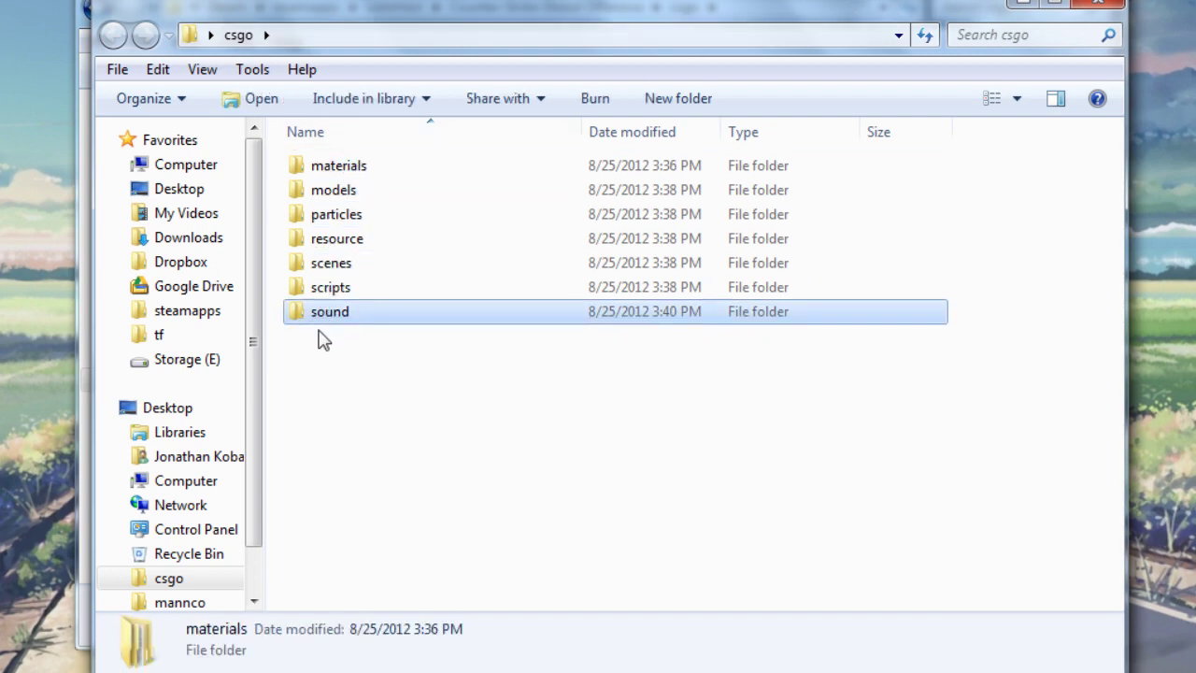
pyautogui.doubleClick(348, 169)
pyautogui.scroll(-10, 359, 261)
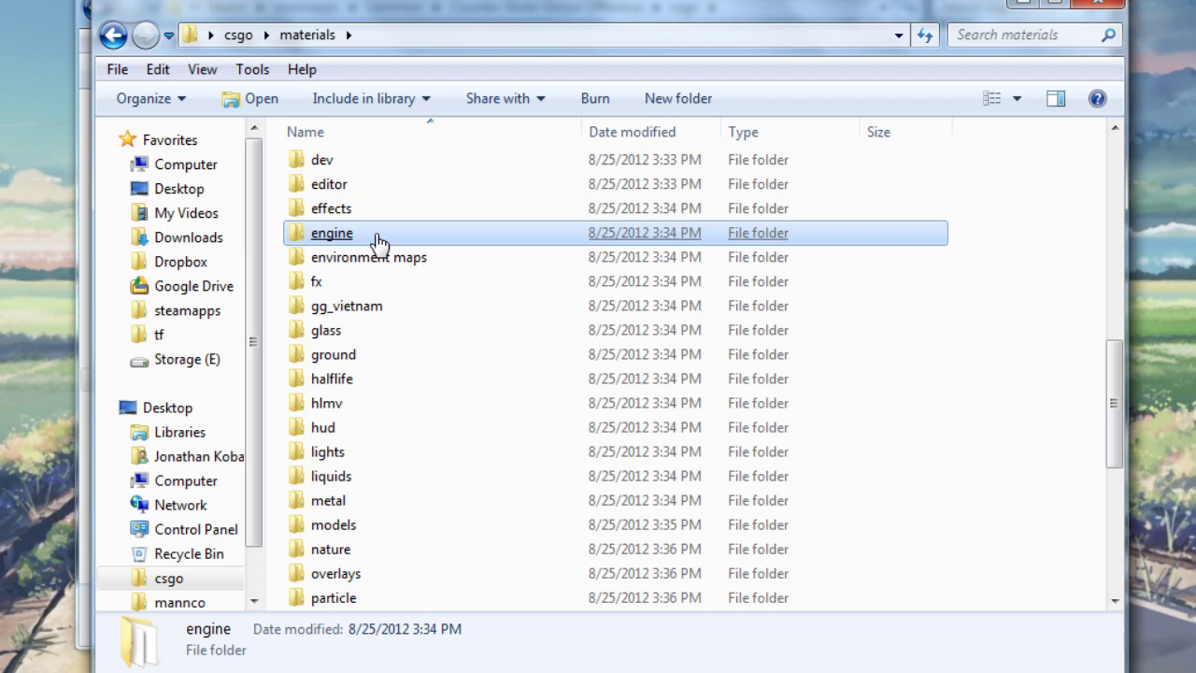
pyautogui.scroll(10, 290, 159)
# Return to the csgo folder and switch Chrome to the 'Portal 2 and CS:GO models' thread.
pyautogui.press('BackSpace')
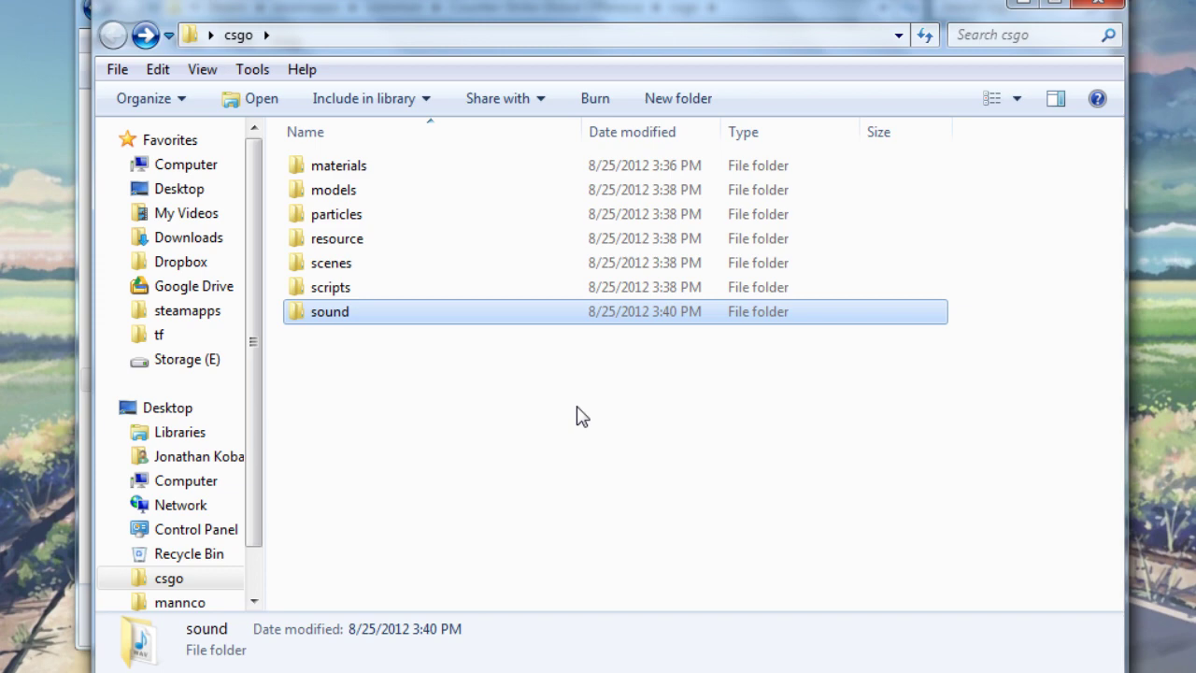
pyautogui.click(164, 579)
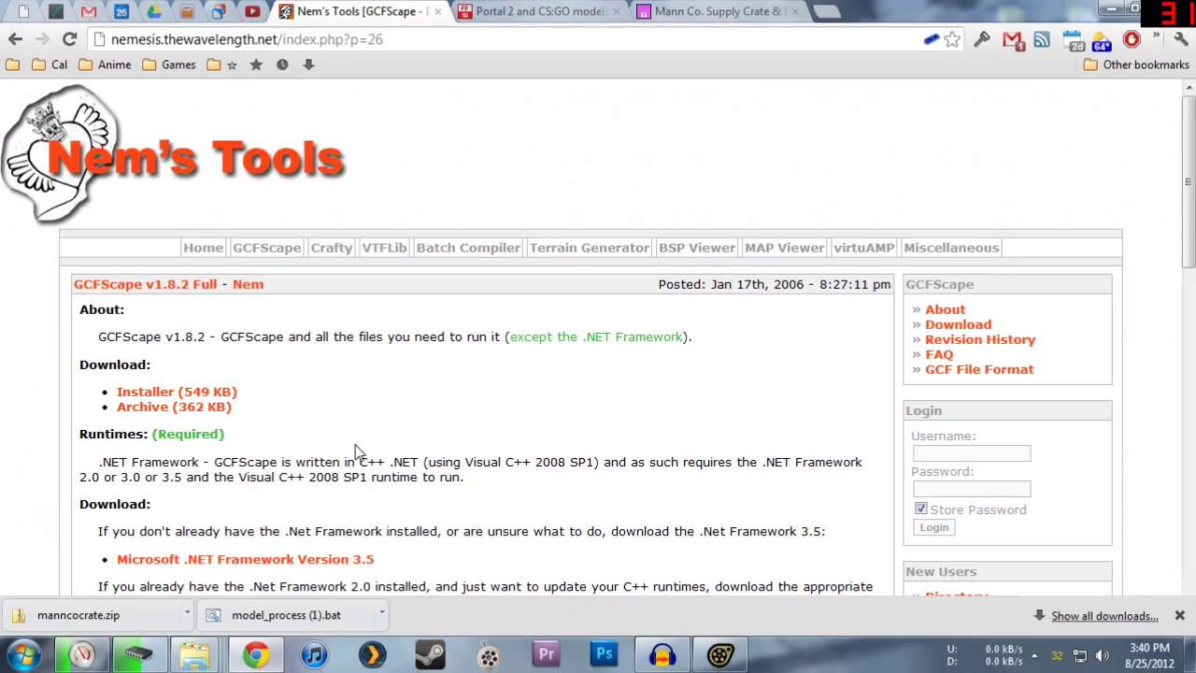
pyautogui.click(486, 9)
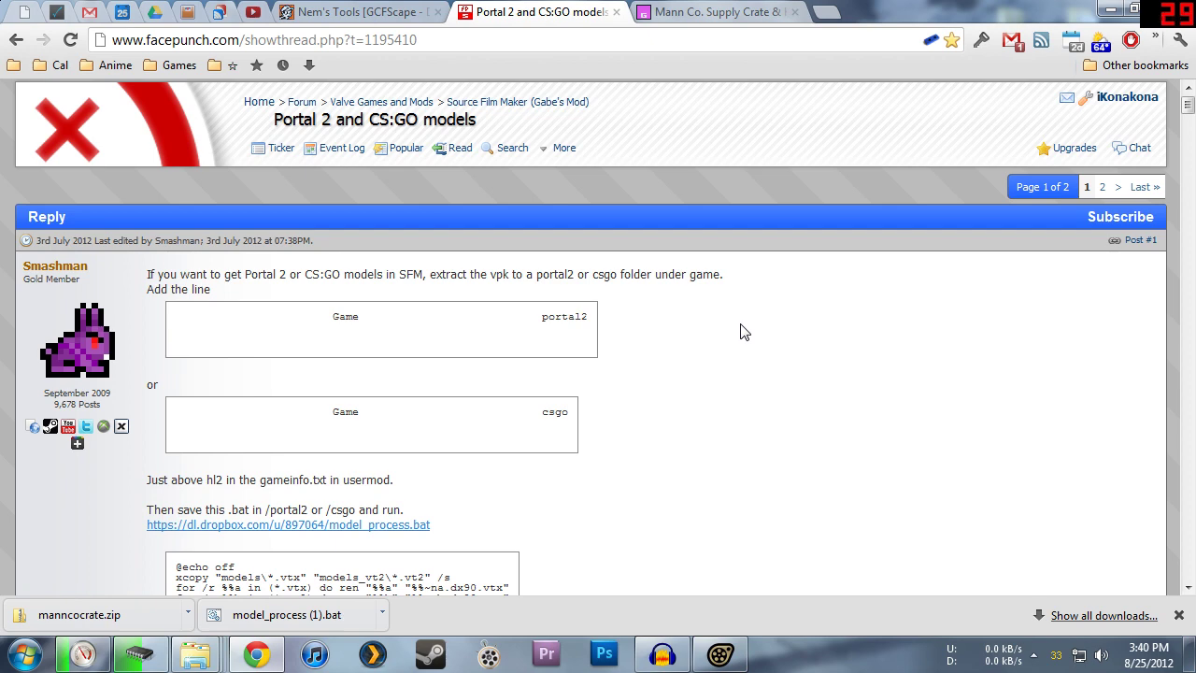
# Download model_process.bat from the Dropbox link in the Facepunch thread.
pyautogui.scroll(-3, 740, 327)
pyautogui.scroll(3, 738, 309)
pyautogui.scroll(-4, 654, 295)
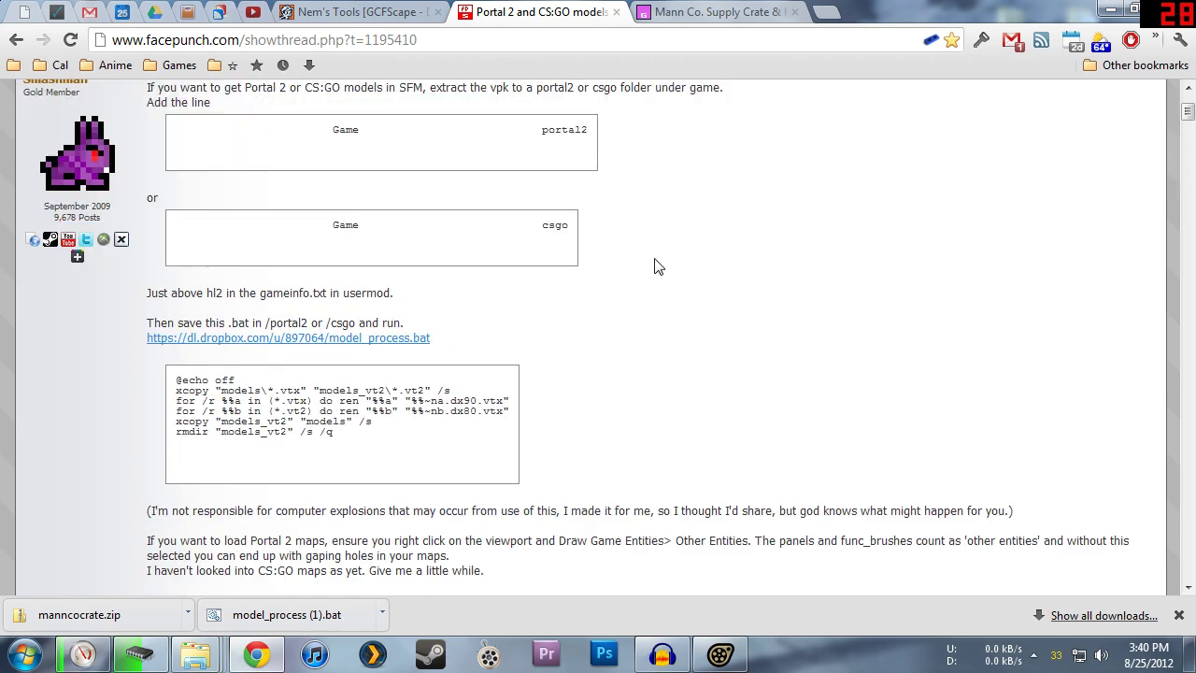
pyautogui.scroll(2, 652, 293)
pyautogui.click(335, 340)
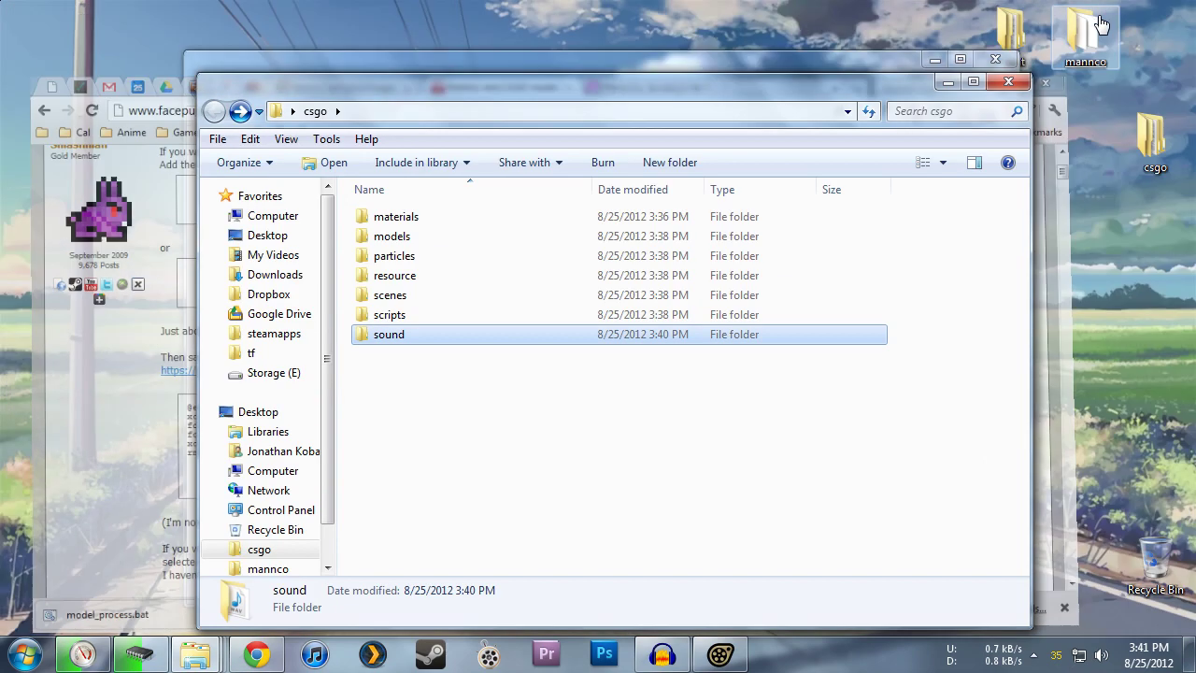
# Arrange the Downloads and csgo Explorer windows side by side.
pyautogui.click(392, 216)
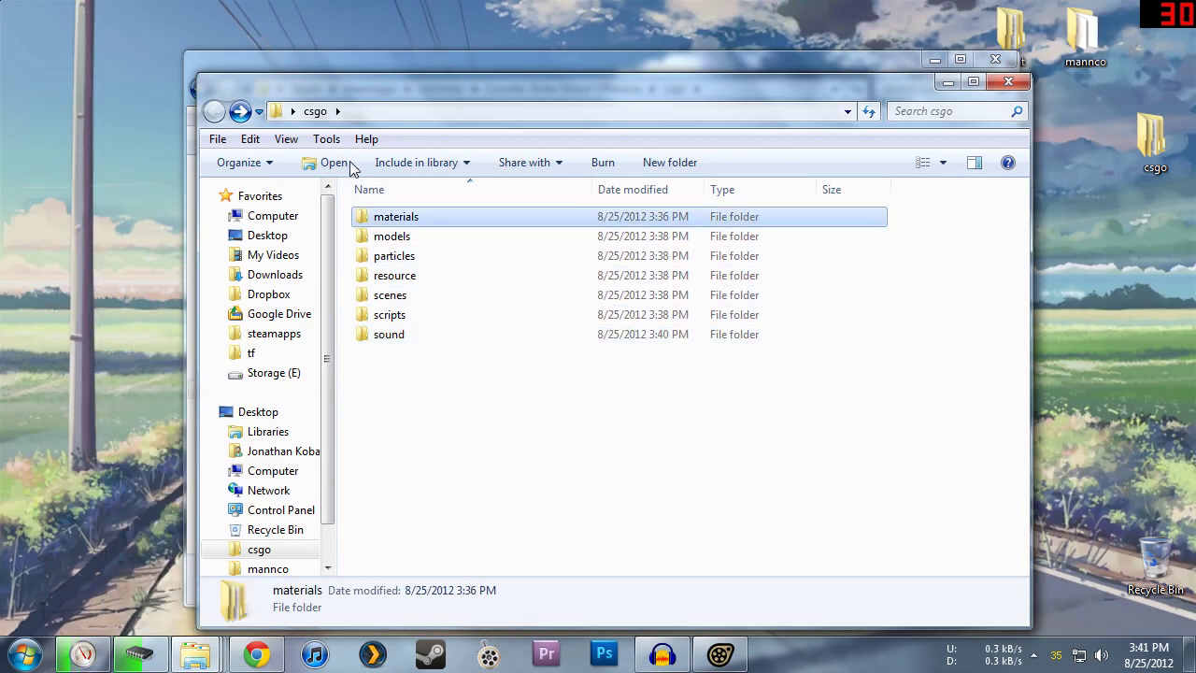
pyautogui.moveTo(216, 643)
pyautogui.click(520, 547)
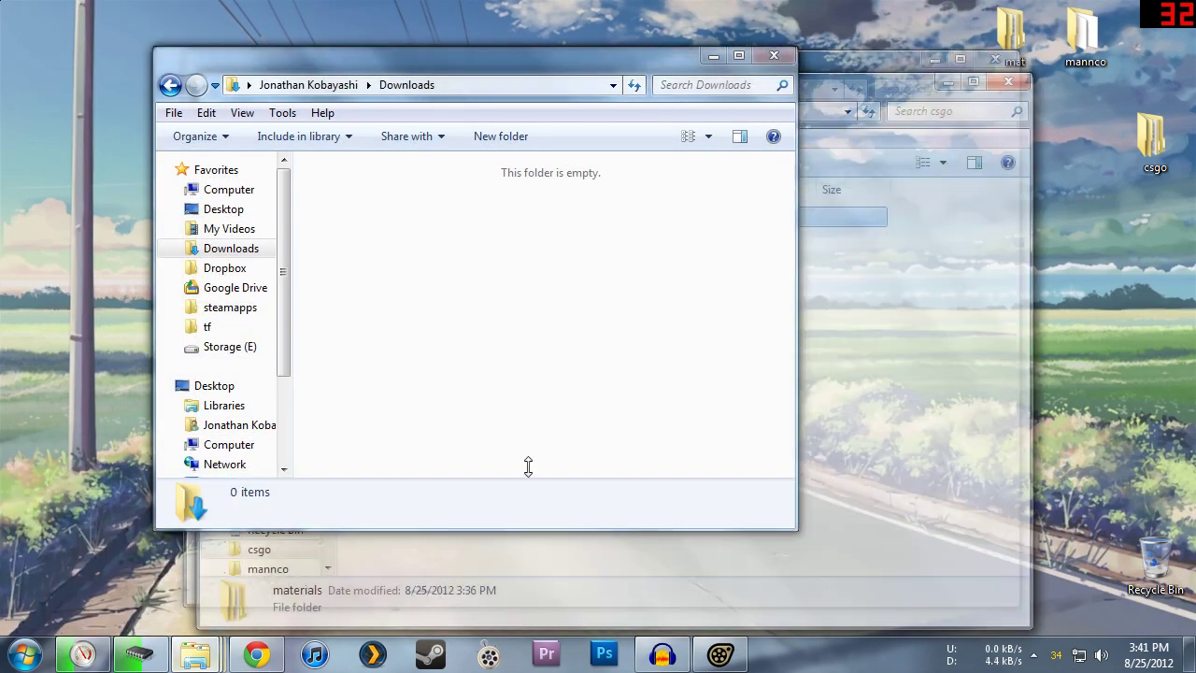
pyautogui.moveTo(469, 64); pyautogui.dragTo(441, 63)
pyautogui.click(372, 172)
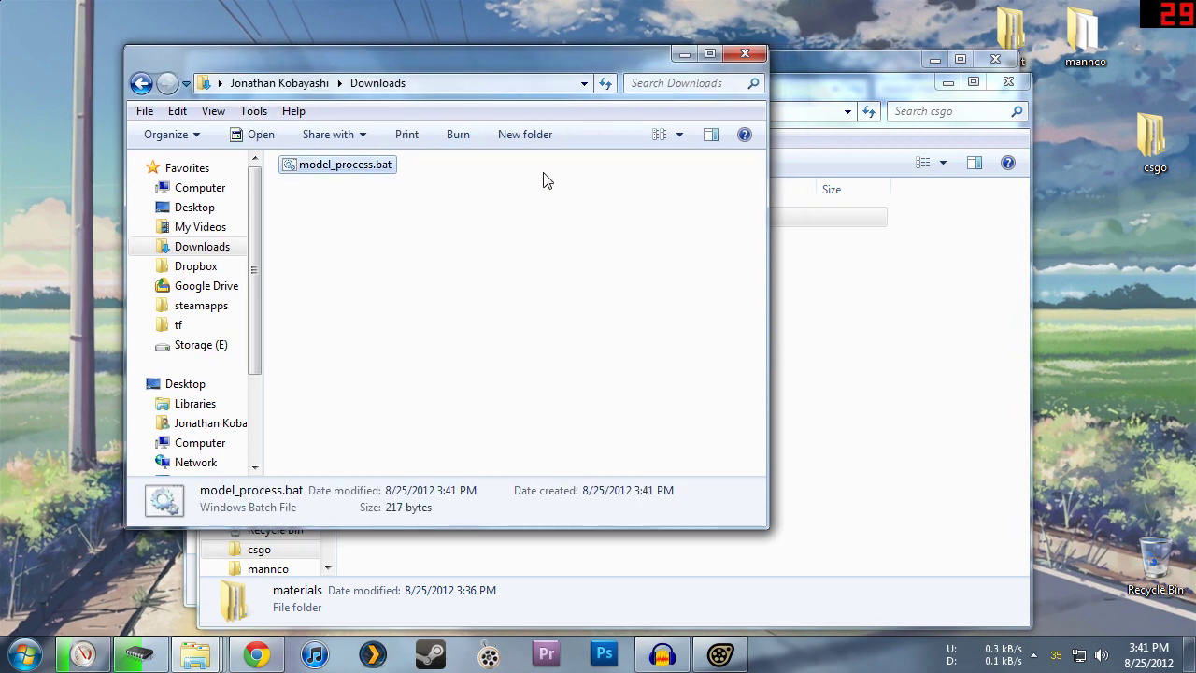
pyautogui.moveTo(876, 77); pyautogui.dragTo(679, 114)
pyautogui.moveTo(561, 56); pyautogui.dragTo(377, 54)
pyautogui.moveTo(638, 118); pyautogui.dragTo(845, 63)
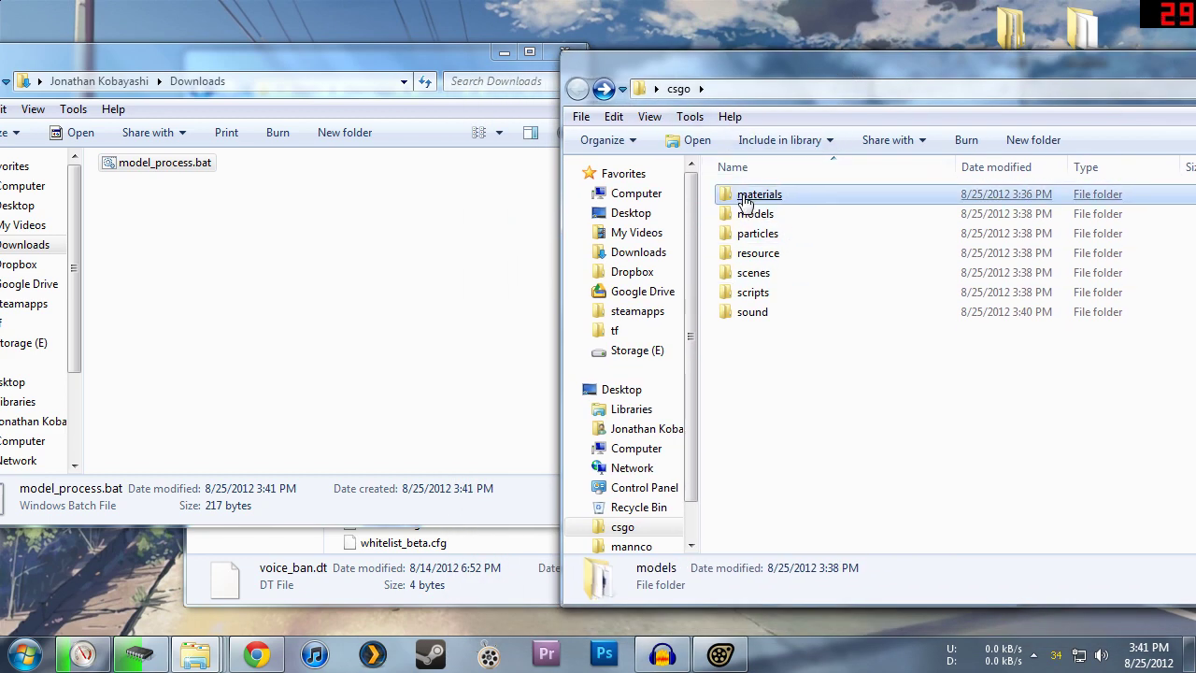
pyautogui.click(752, 311)
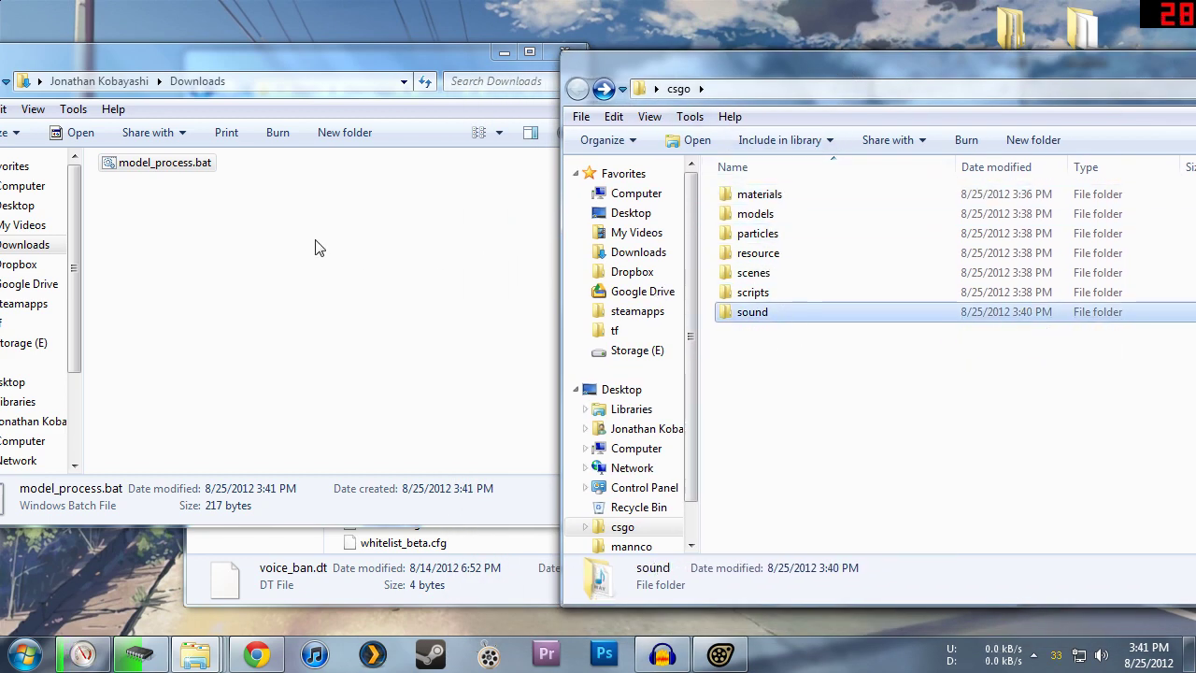
pyautogui.click(214, 226)
# Drag model_process.bat from Downloads into the csgo folder and select it there.
pyautogui.moveTo(154, 169); pyautogui.dragTo(849, 440)
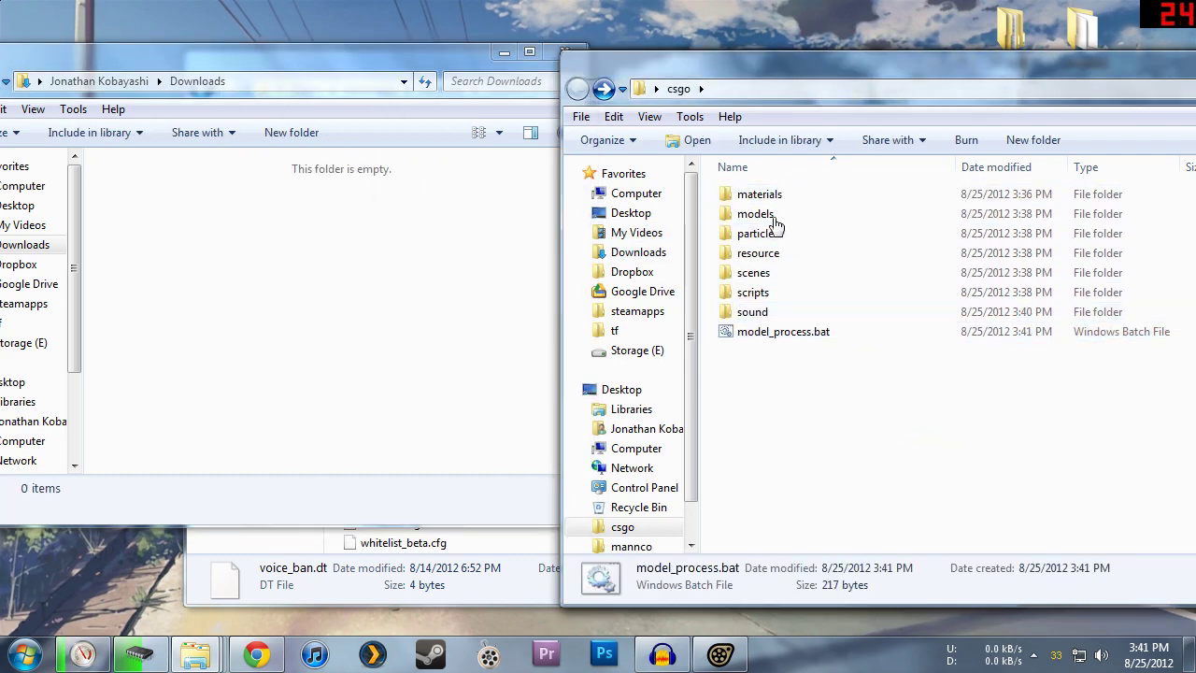
pyautogui.click(778, 253)
pyautogui.click(753, 272)
pyautogui.click(755, 213)
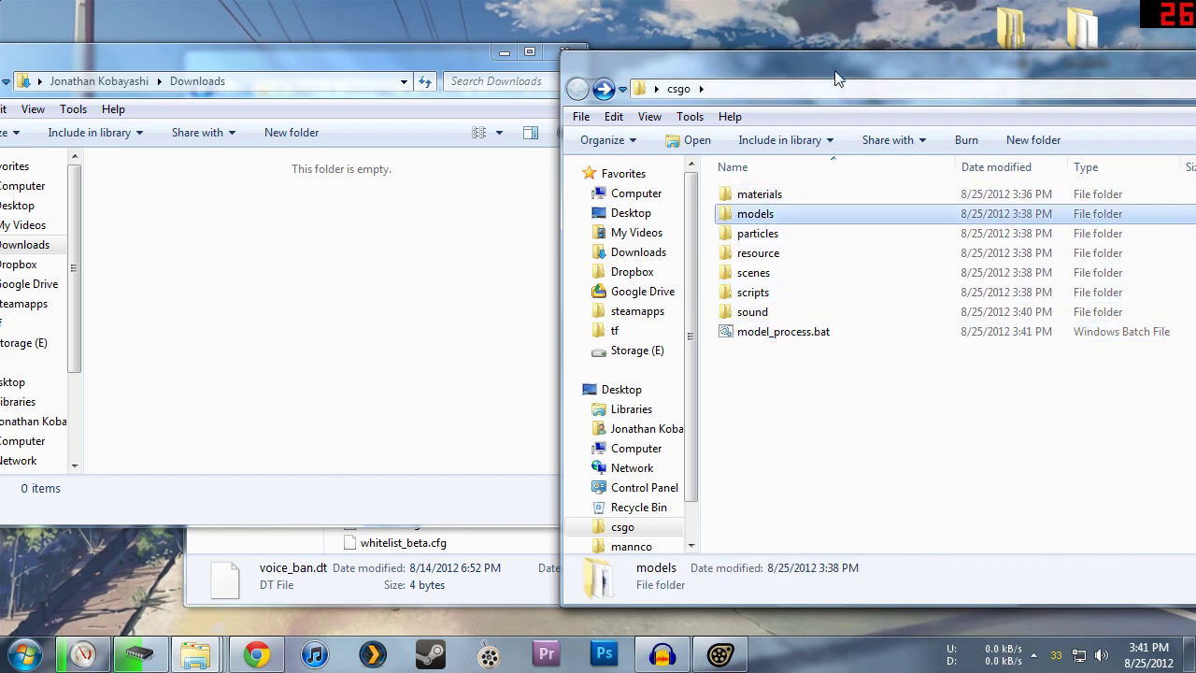
pyautogui.moveTo(837, 65); pyautogui.dragTo(514, 77)
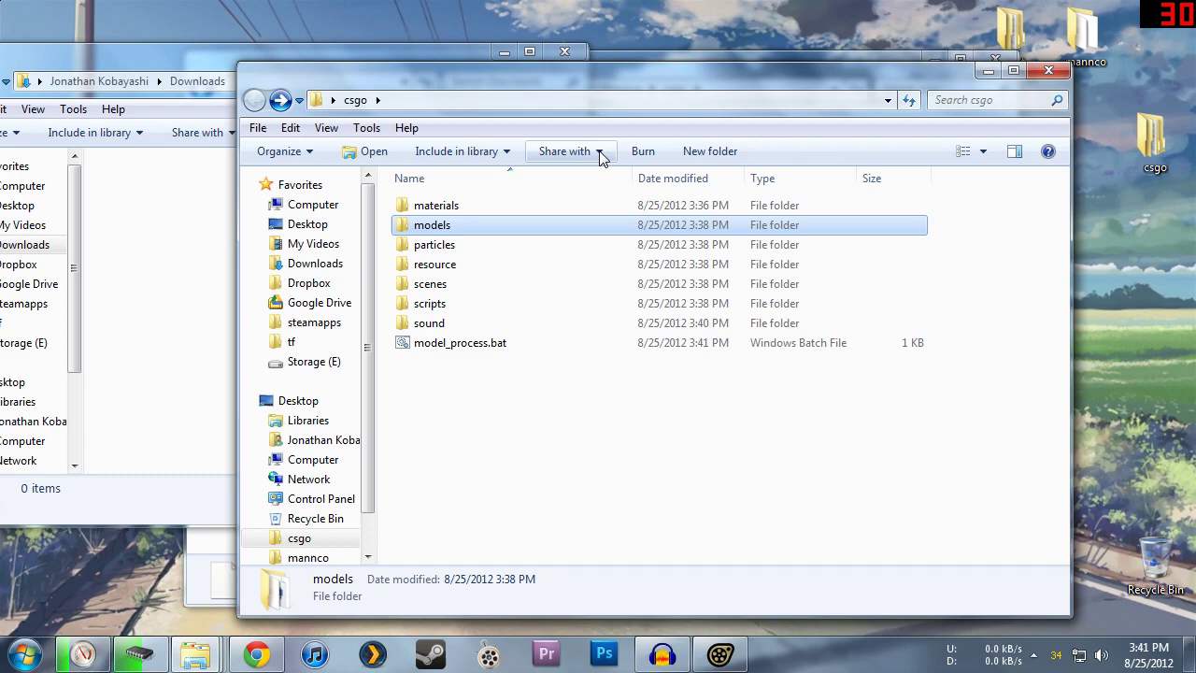
pyautogui.click(477, 344)
# Run model_process.bat past the security warning so it copies the 2344 model files.
pyautogui.doubleClick(476, 343)
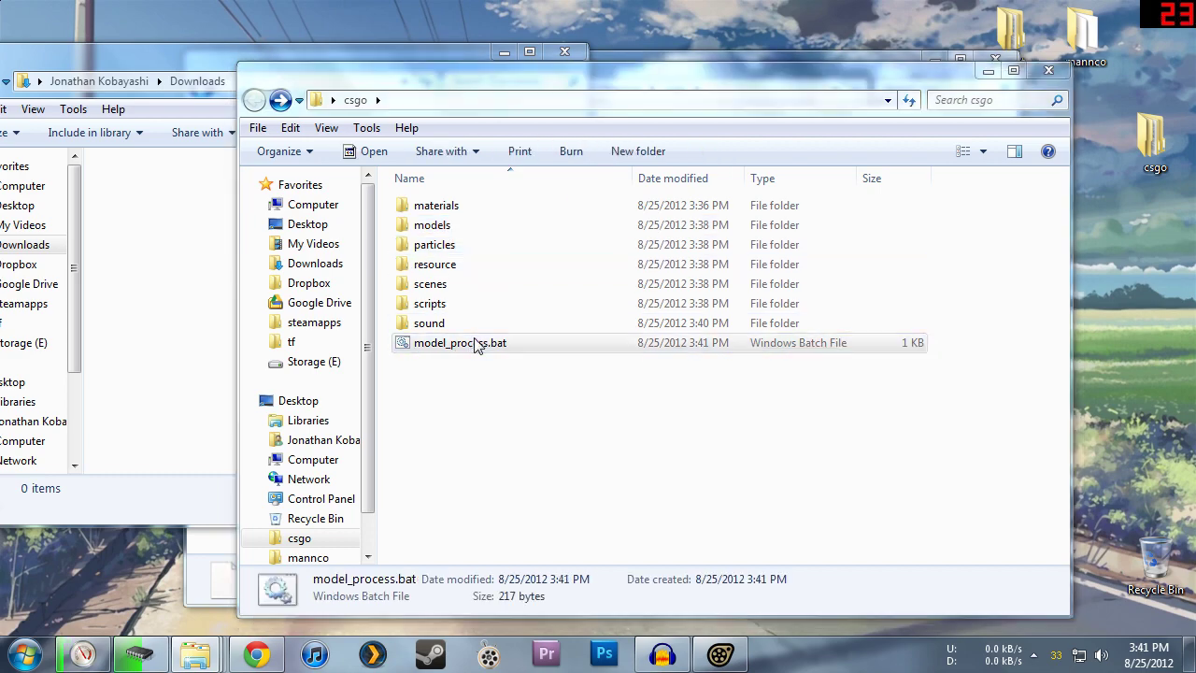
pyautogui.click(650, 342)
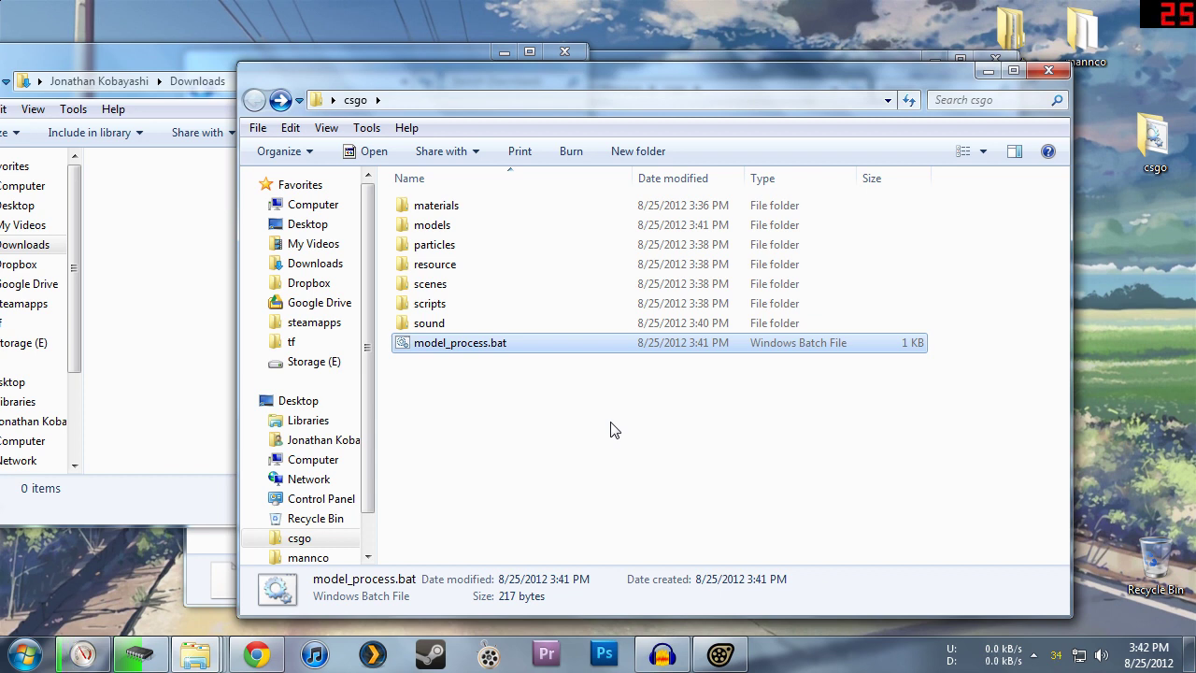
pyautogui.press('Up')
pyautogui.press('Up')
pyautogui.press('Up')
pyautogui.press('Up')
pyautogui.press('Up')
pyautogui.press('Up')
pyautogui.press('Up')
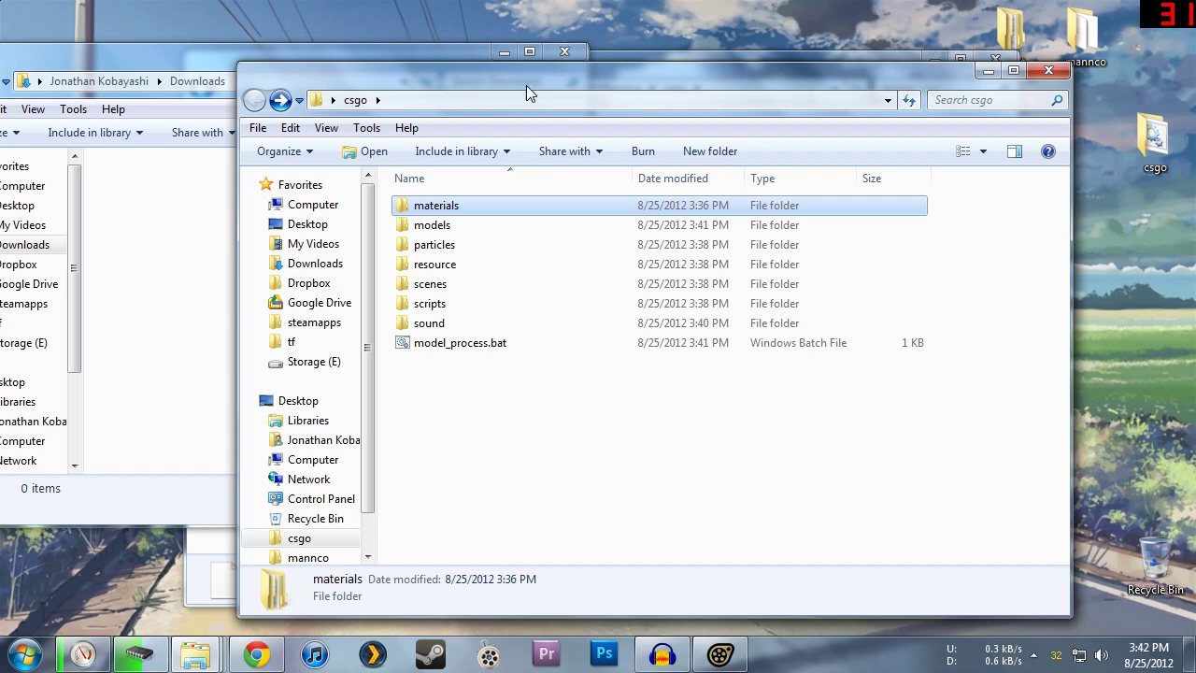
# Browse to Steam\steamapps\common\SourceFilmmaker\game, then select the desktop csgo folder.
pyautogui.moveTo(526, 85); pyautogui.dragTo(603, 123)
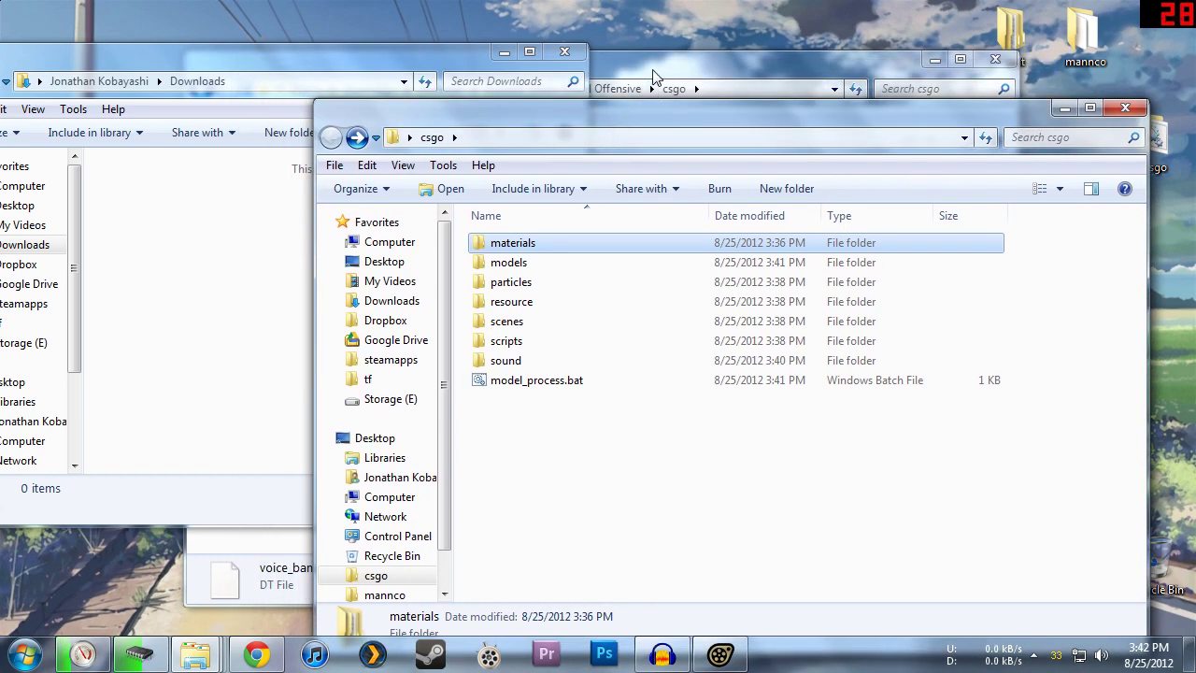
pyautogui.moveTo(630, 68); pyautogui.dragTo(545, 61)
pyautogui.click(309, 185)
pyautogui.click(342, 362)
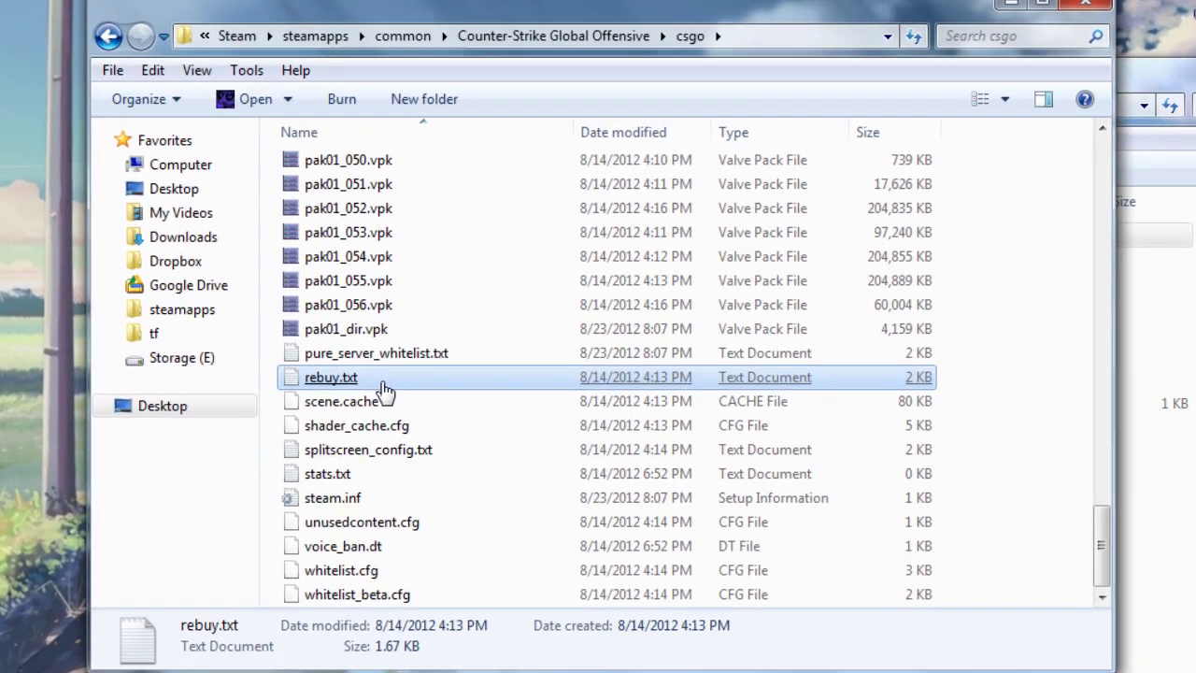
pyautogui.click(411, 35)
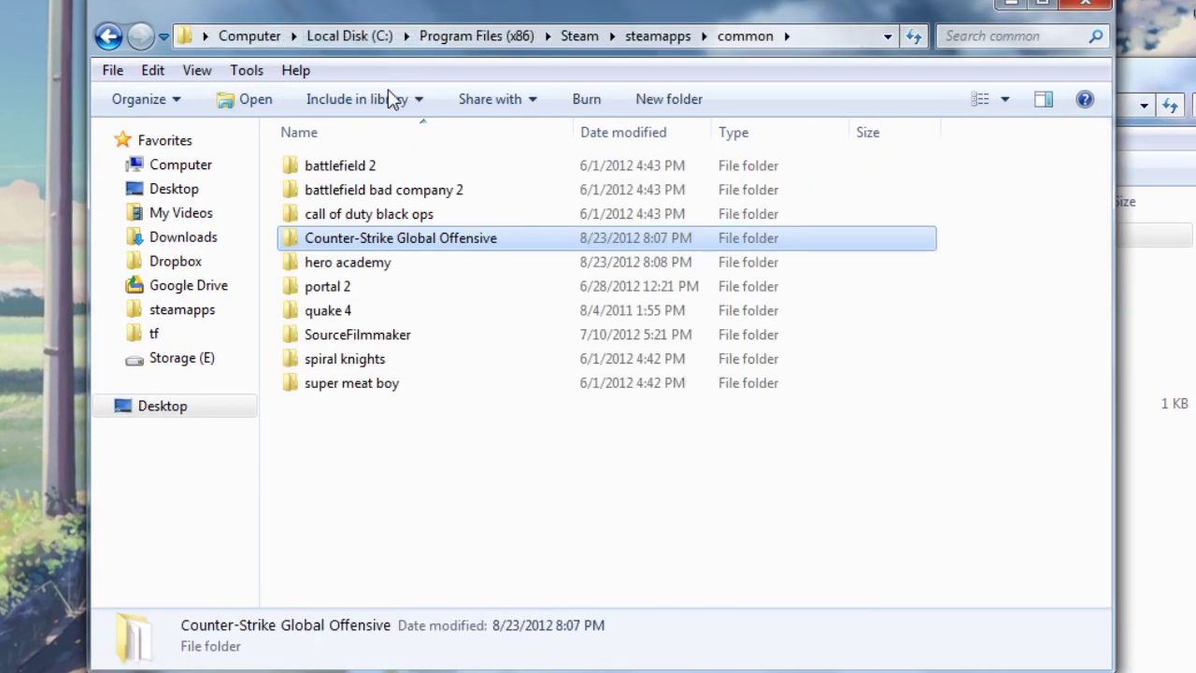
pyautogui.doubleClick(392, 336)
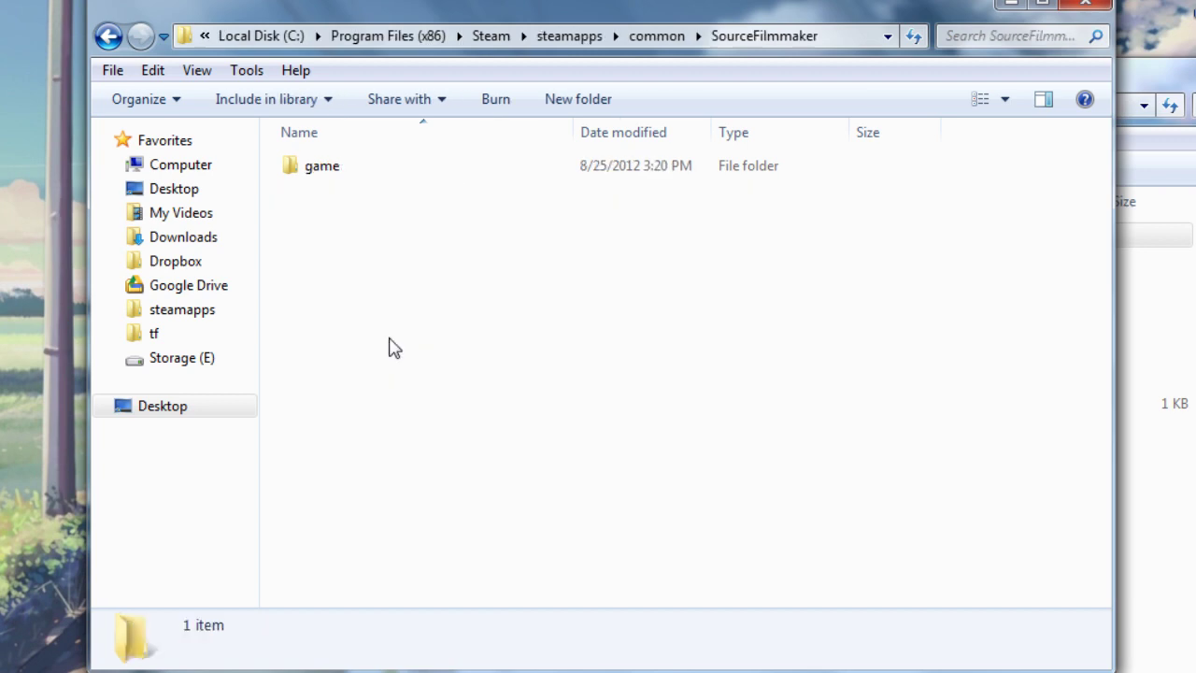
pyautogui.doubleClick(328, 171)
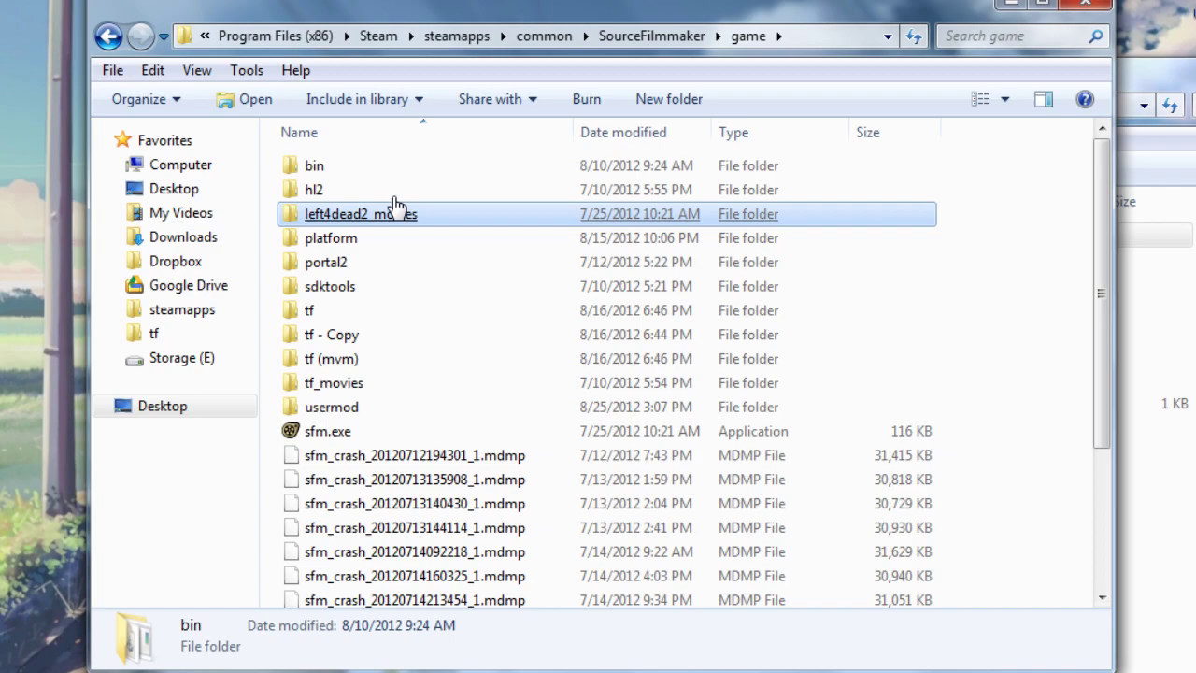
pyautogui.click(925, 237)
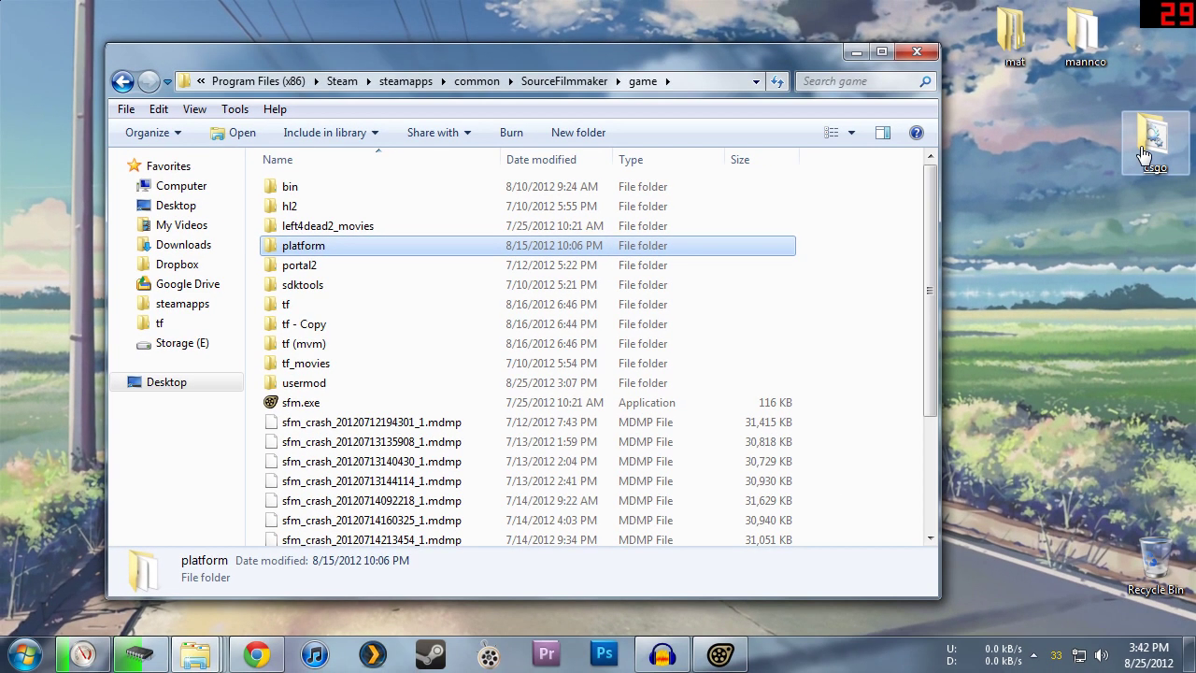
pyautogui.click(1144, 154)
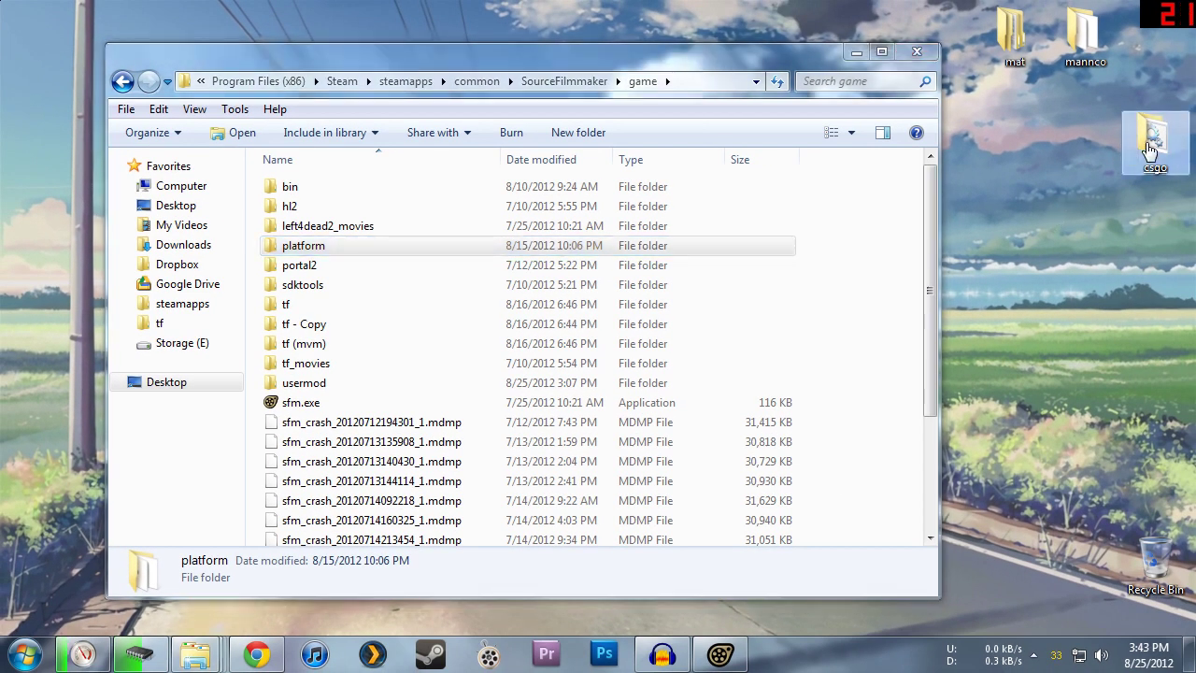
# Drag the desktop csgo folder into SourceFilmmaker\game, alongside hl2, platform, tf and usermod.
pyautogui.moveTo(1156, 159); pyautogui.dragTo(476, 481)
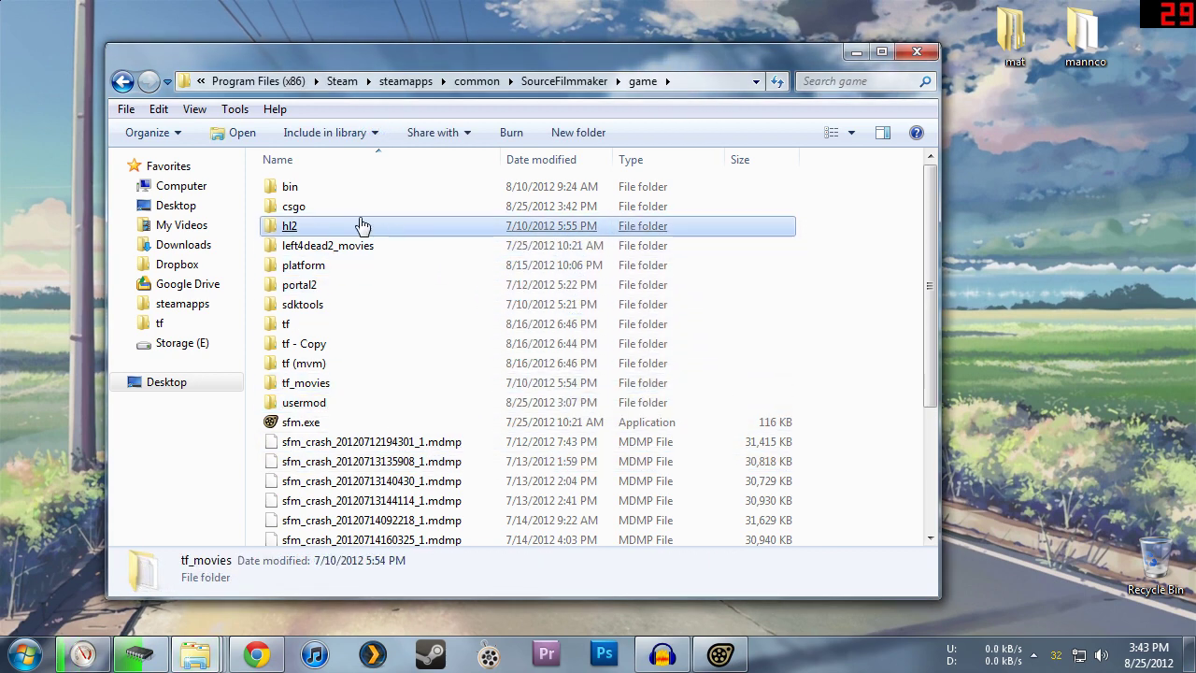
pyautogui.click(299, 207)
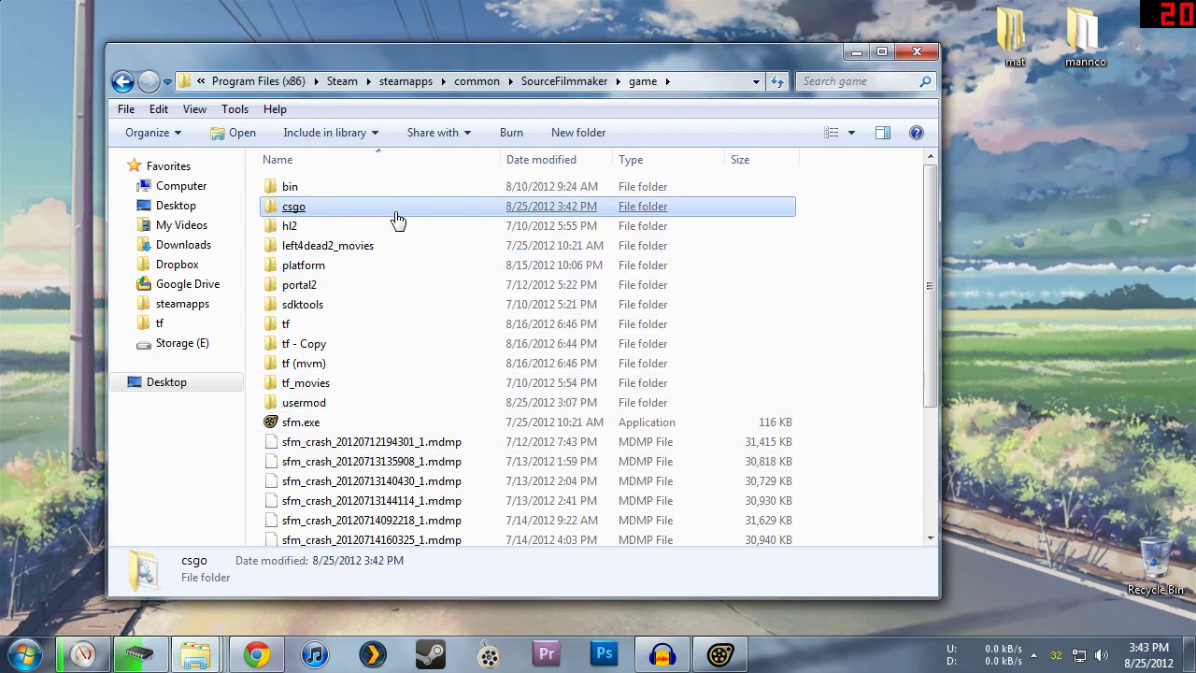
pyautogui.click(394, 324)
pyautogui.click(388, 365)
pyautogui.click(360, 187)
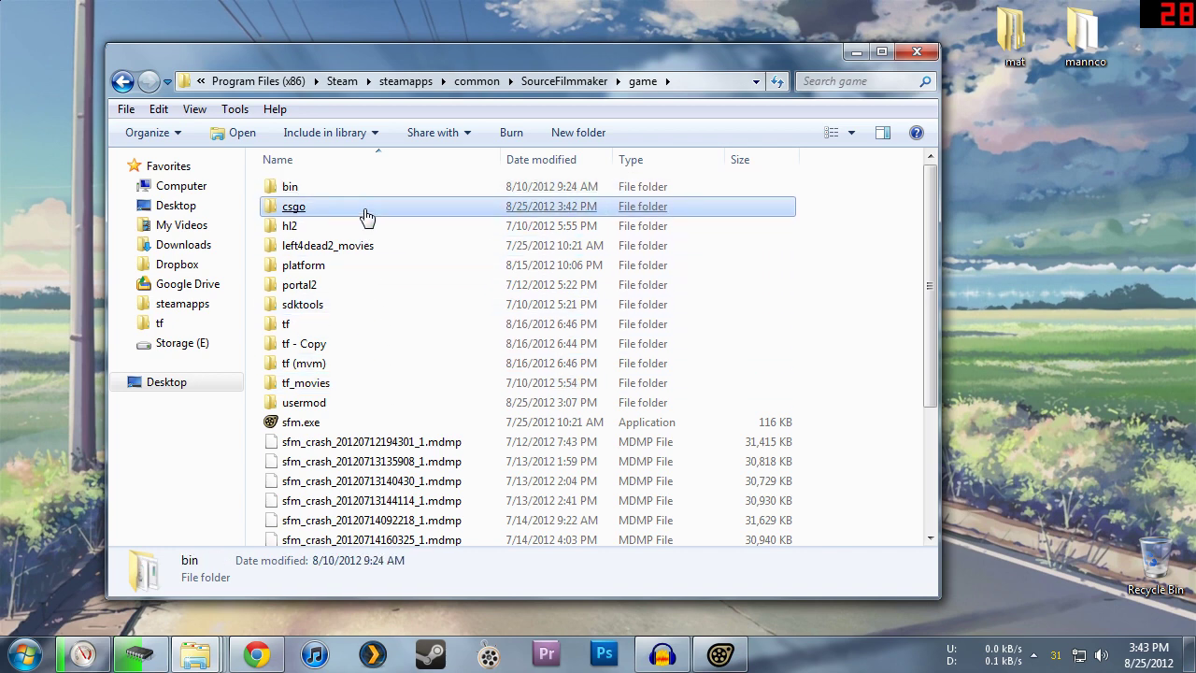
pyautogui.click(378, 248)
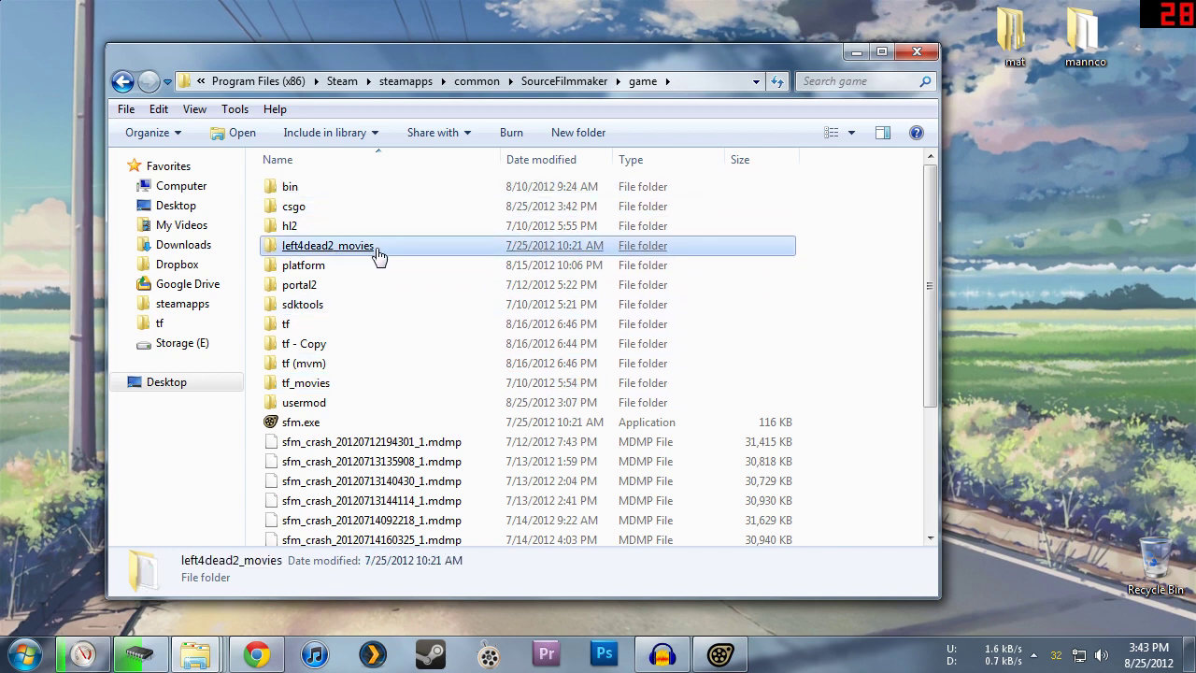
pyautogui.click(378, 269)
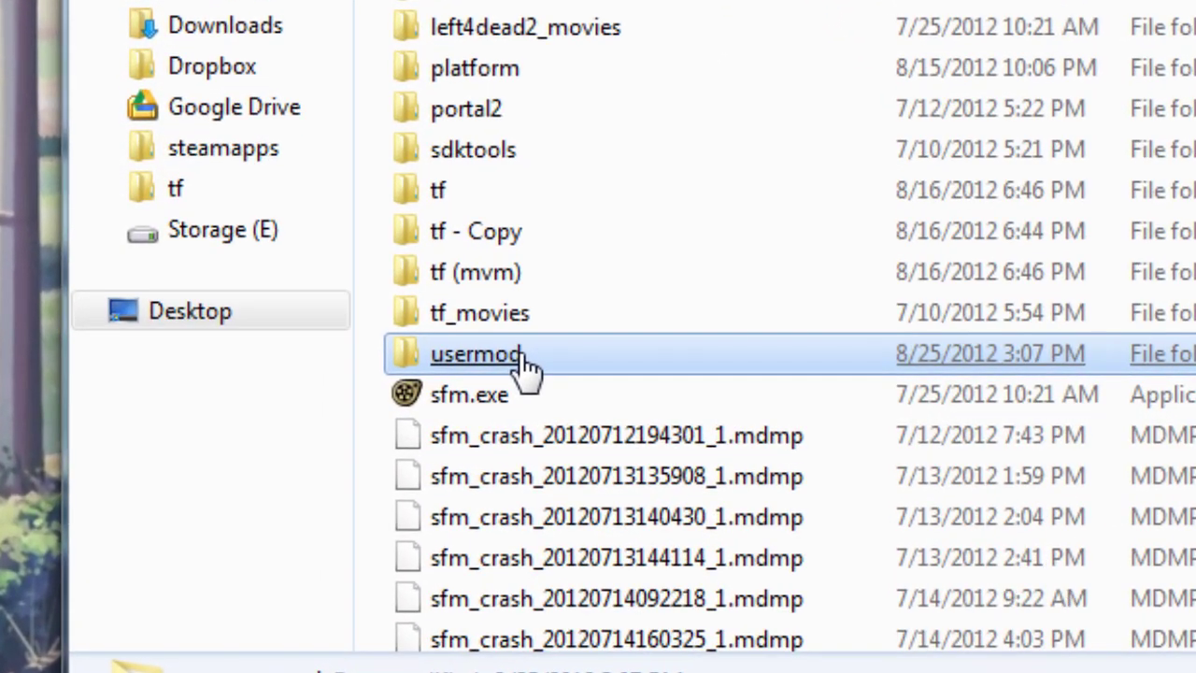
# Open usermod's gameinfo.txt in Notepad to edit its SearchPaths.
pyautogui.click(524, 362)
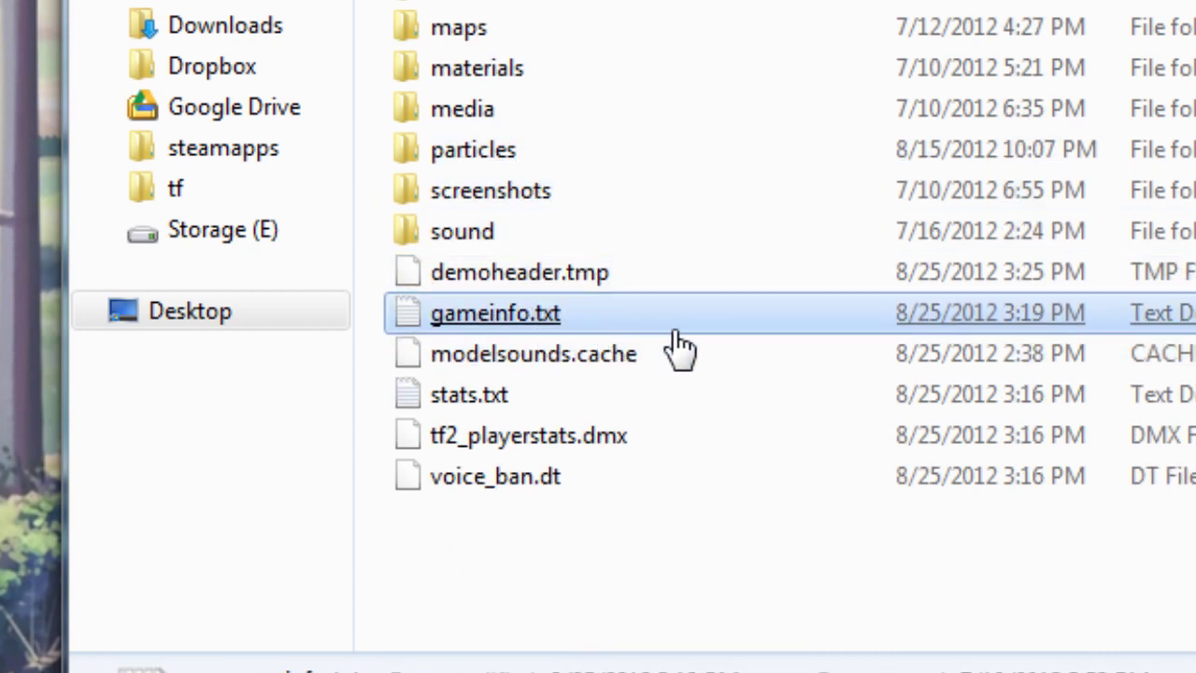
pyautogui.doubleClick(586, 322)
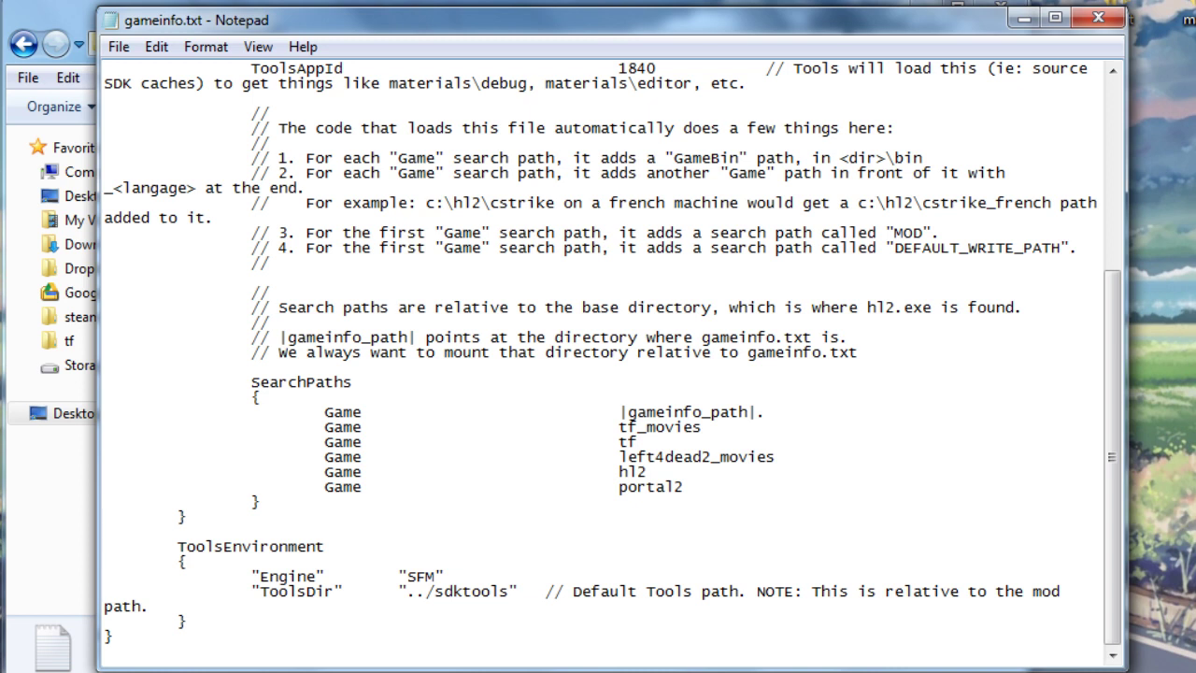
# Add a 'Game csgo' search path after the portal2 line and save gameinfo.txt on closing.
pyautogui.moveTo(253, 382); pyautogui.dragTo(259, 502)
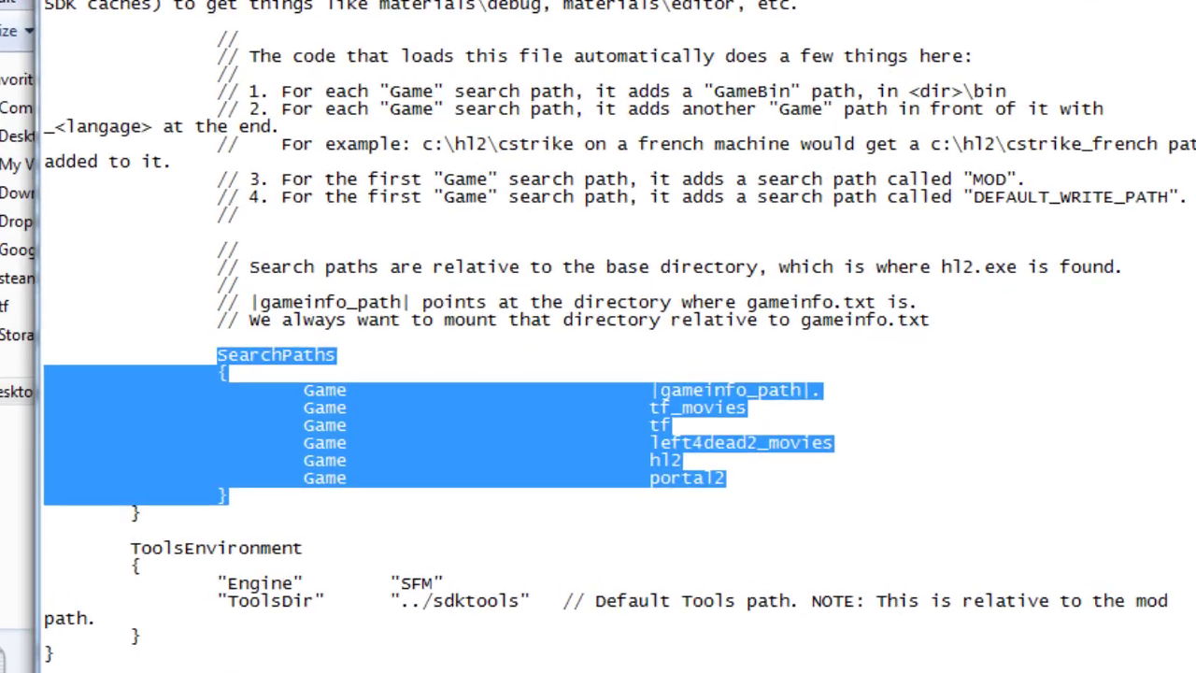
pyautogui.click(383, 477)
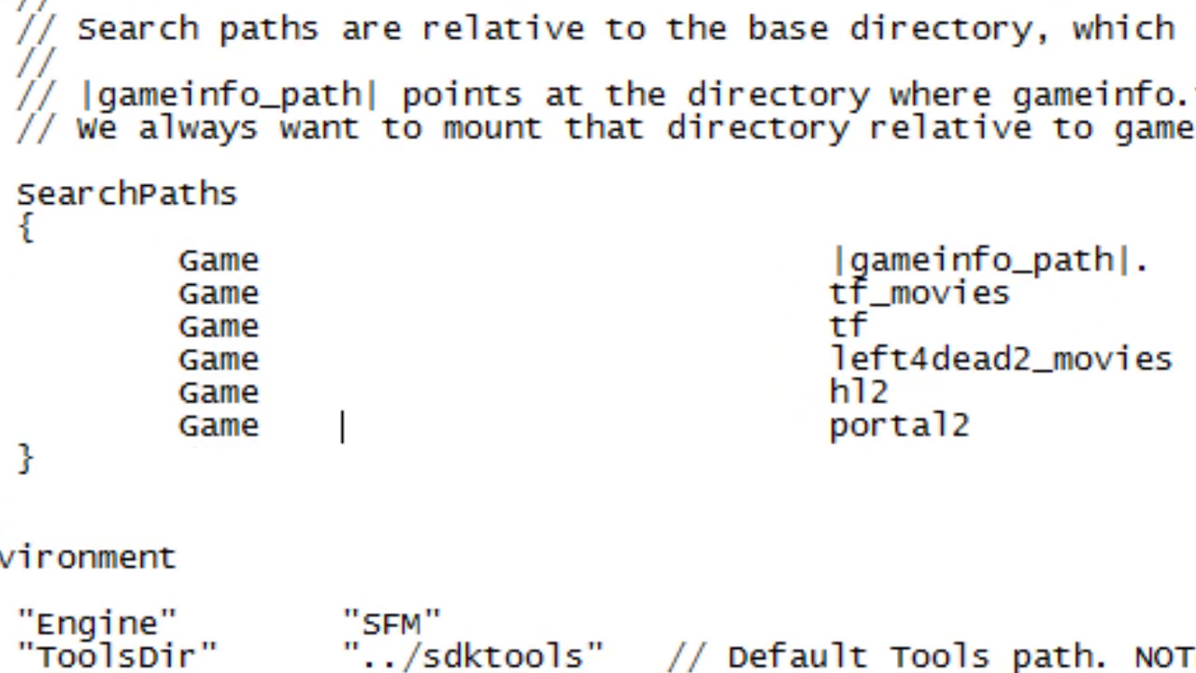
pyautogui.click(973, 426)
pyautogui.press('Return')
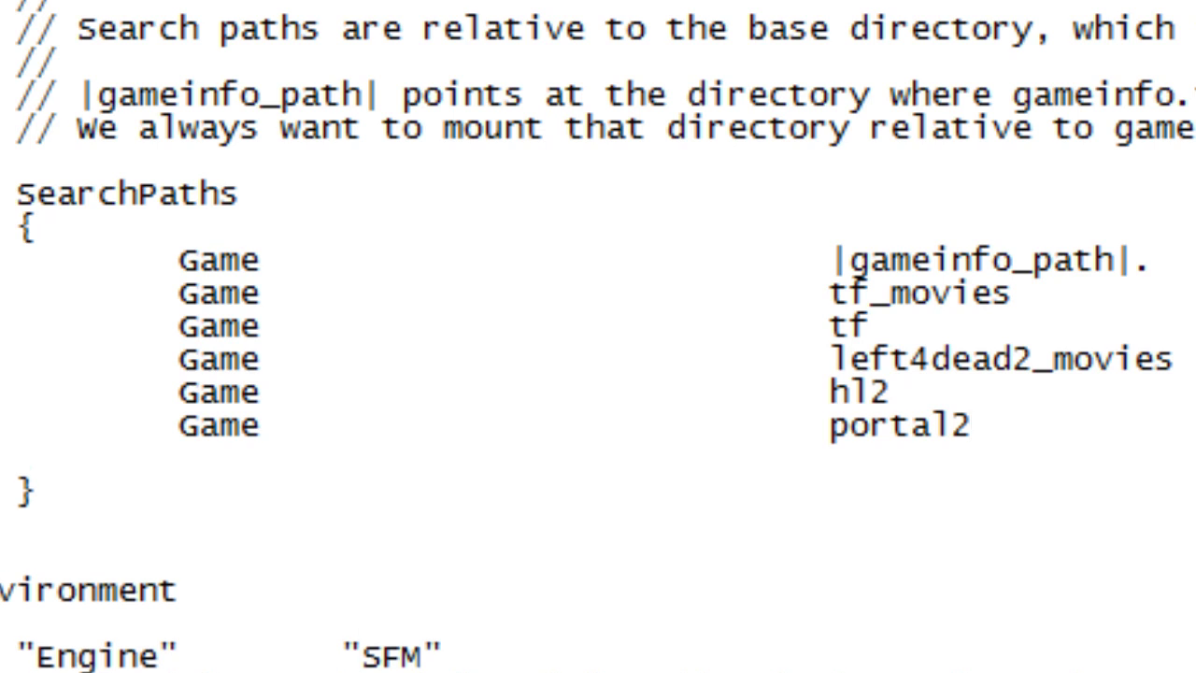
pyautogui.press('Tab')
pyautogui.write('Game')
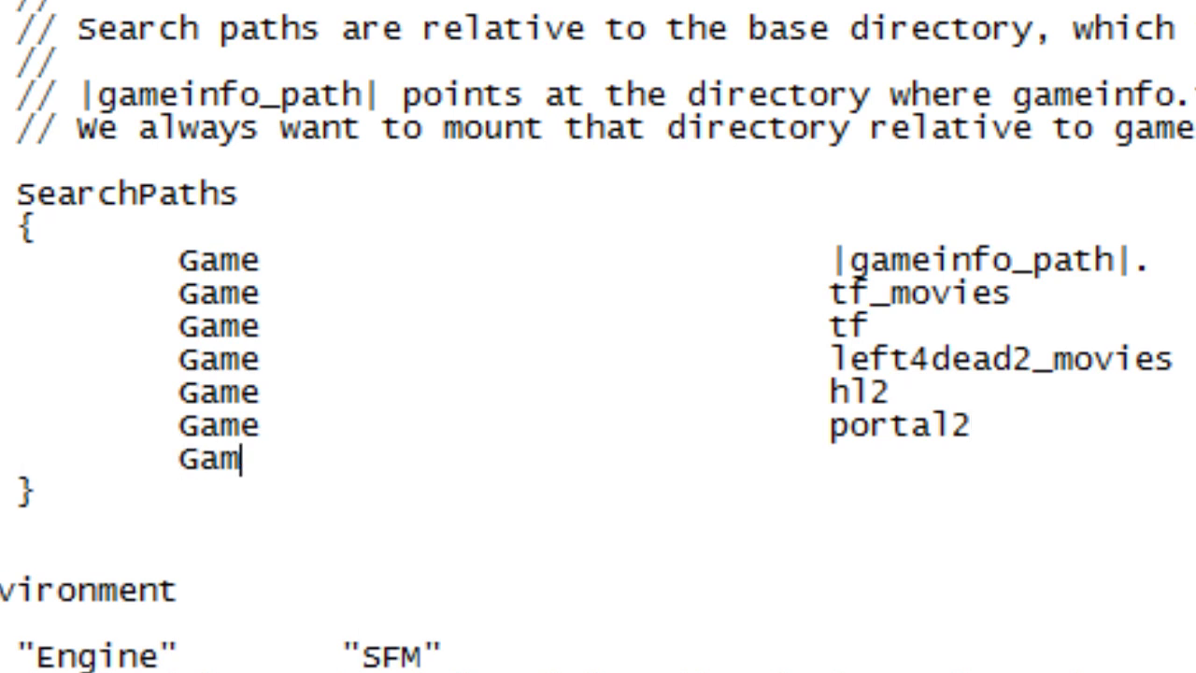
pyautogui.press('Tab')
pyautogui.press('Tab')
pyautogui.press('Tab')
pyautogui.press('Tab')
pyautogui.write('csgo')
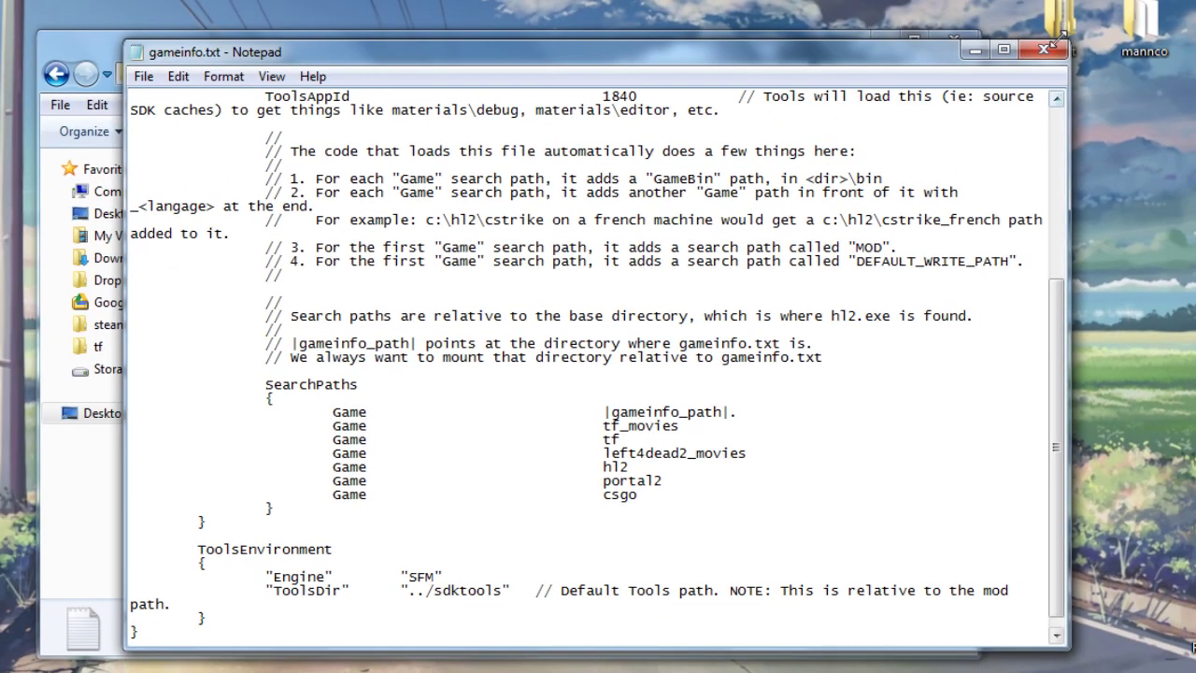
pyautogui.click(1044, 50)
# Bring Source Filmmaker forward and quit it with Alt+F4.
pyautogui.click(472, 503)
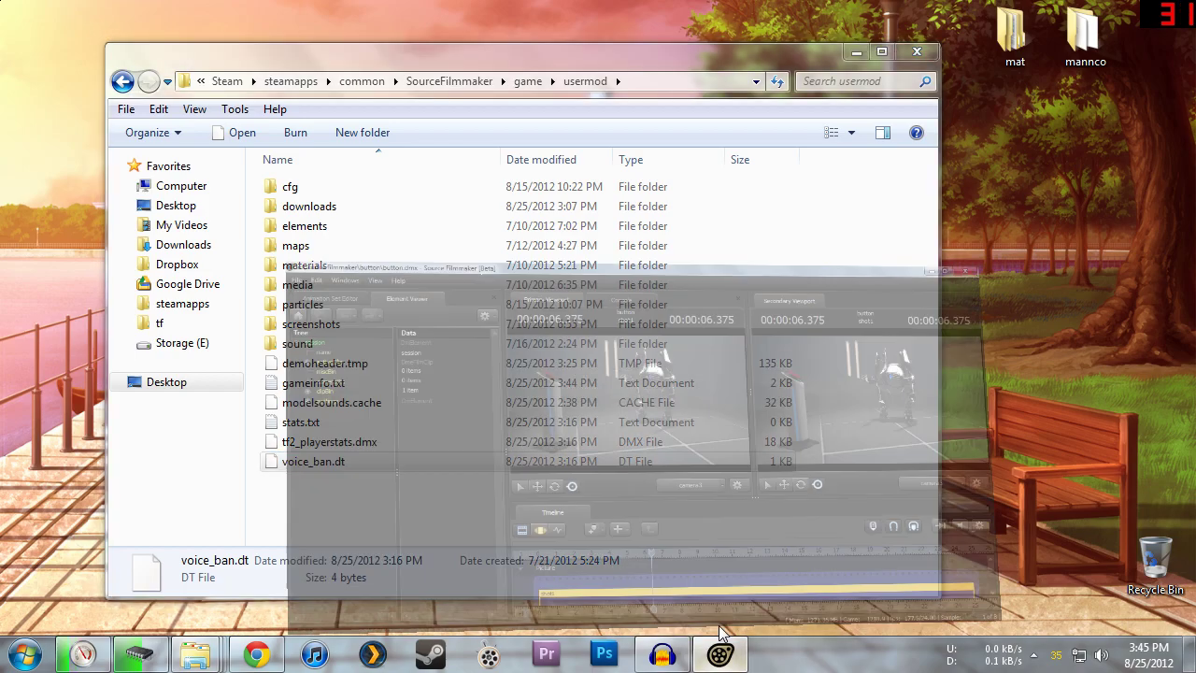
pyautogui.click(721, 626)
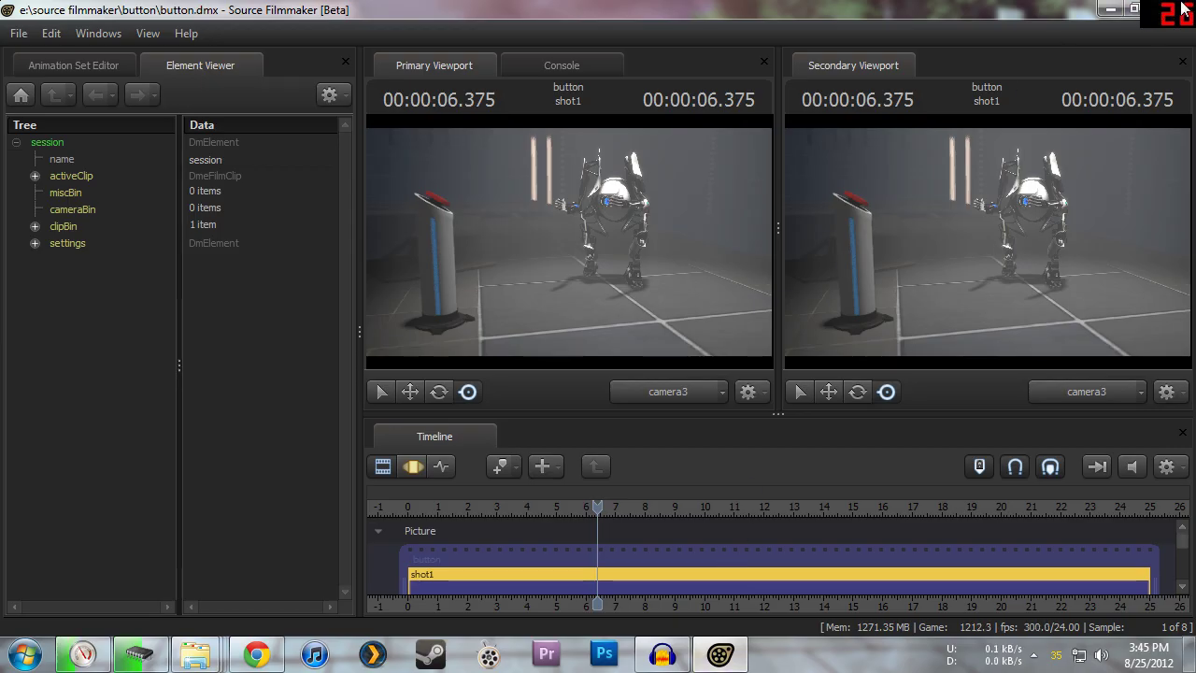
pyautogui.click(1136, 8)
pyautogui.hotkey('alt', 'F4')
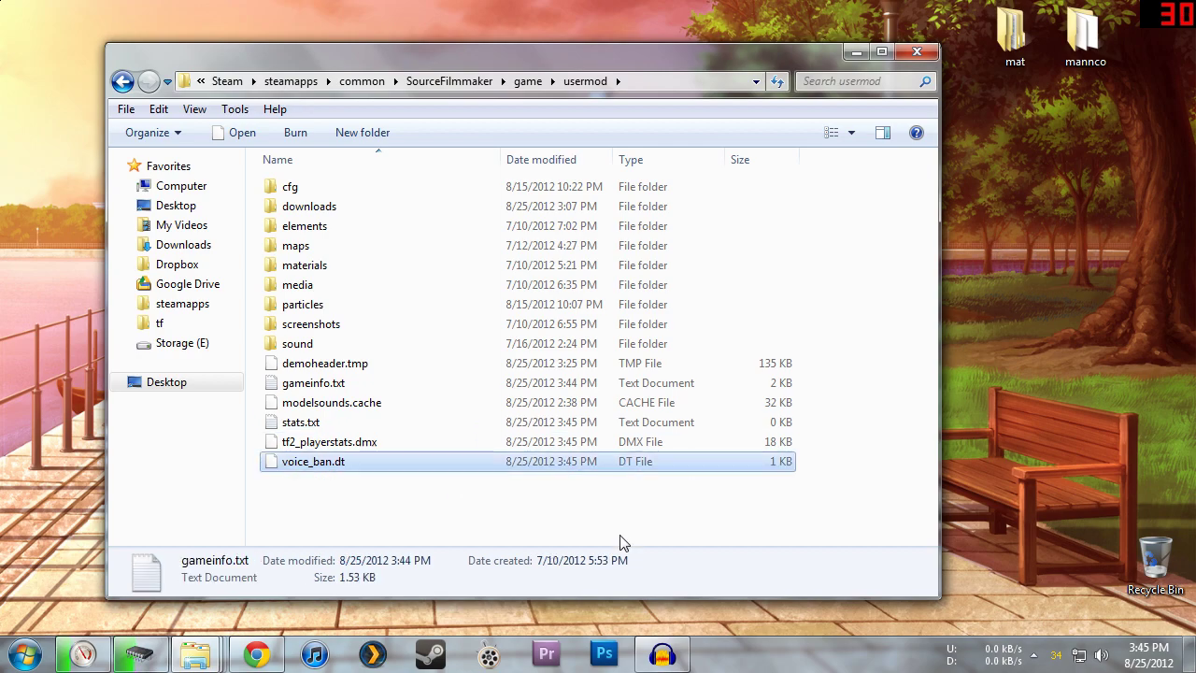
# Relaunch Source Filmmaker from Steam's jump list and right-click in the Animation Set Editor.
pyautogui.rightClick(430, 654)
pyautogui.click(406, 260)
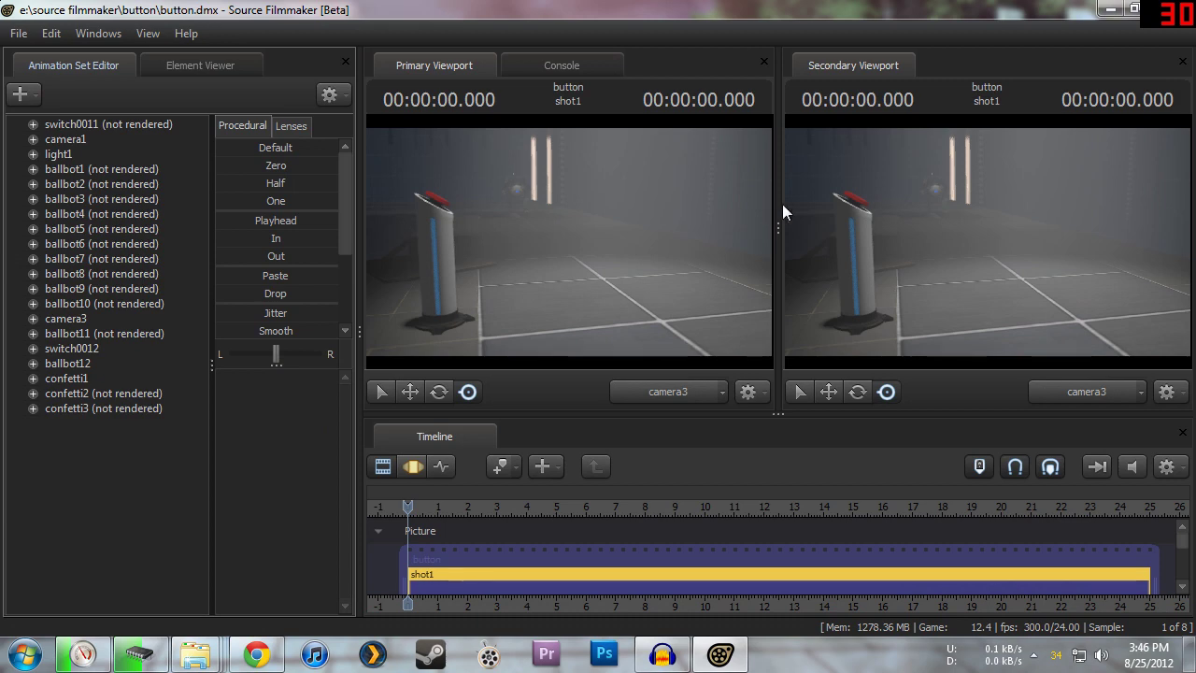
pyautogui.rightClick(69, 485)
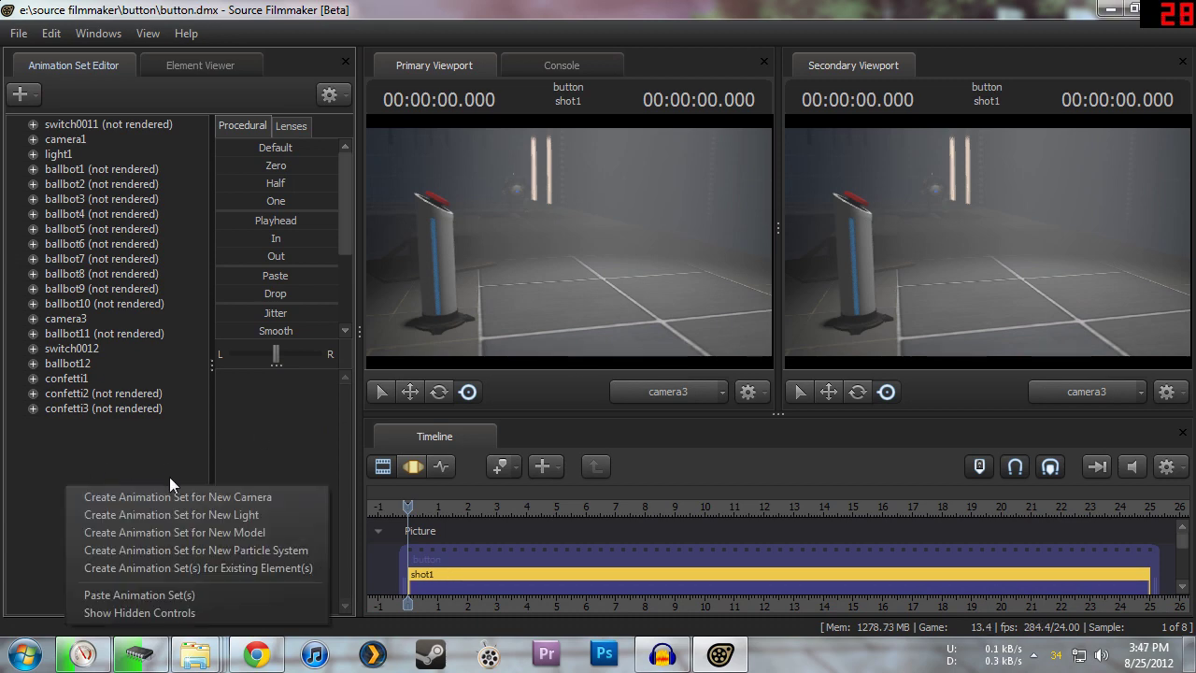
# Create a new animation set from the csgo model player/ctm_gign_varianta.mdl.
pyautogui.click(188, 532)
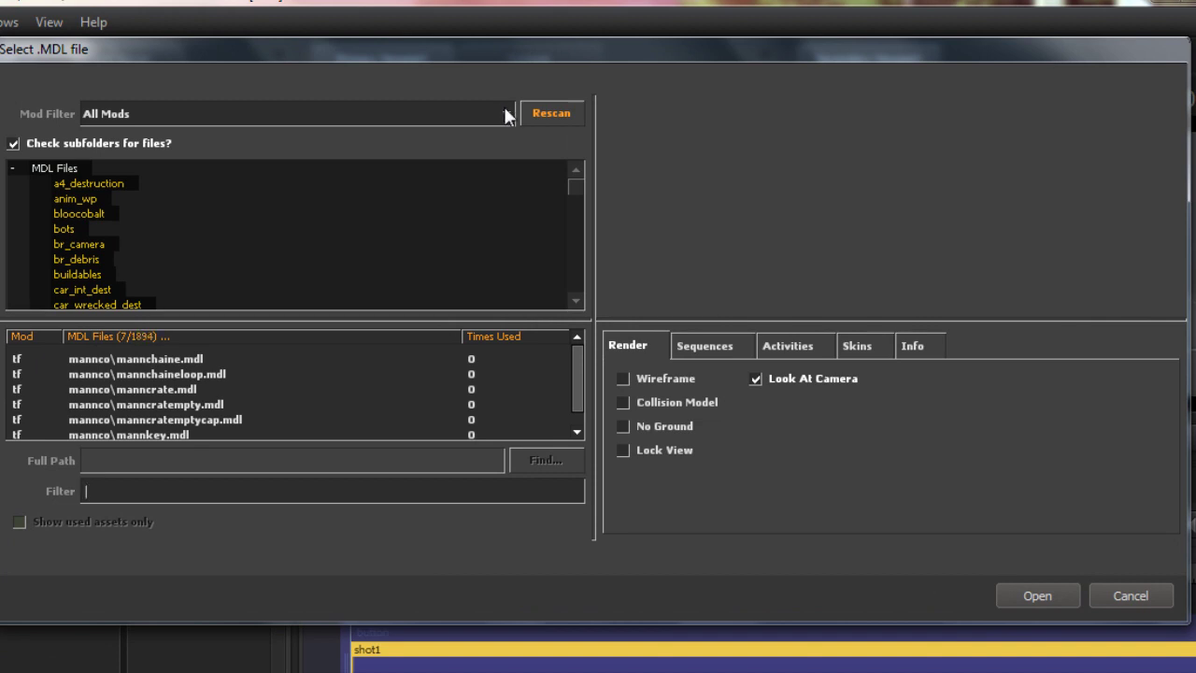
pyautogui.click(509, 114)
pyautogui.moveTo(504, 150); pyautogui.dragTo(508, 187)
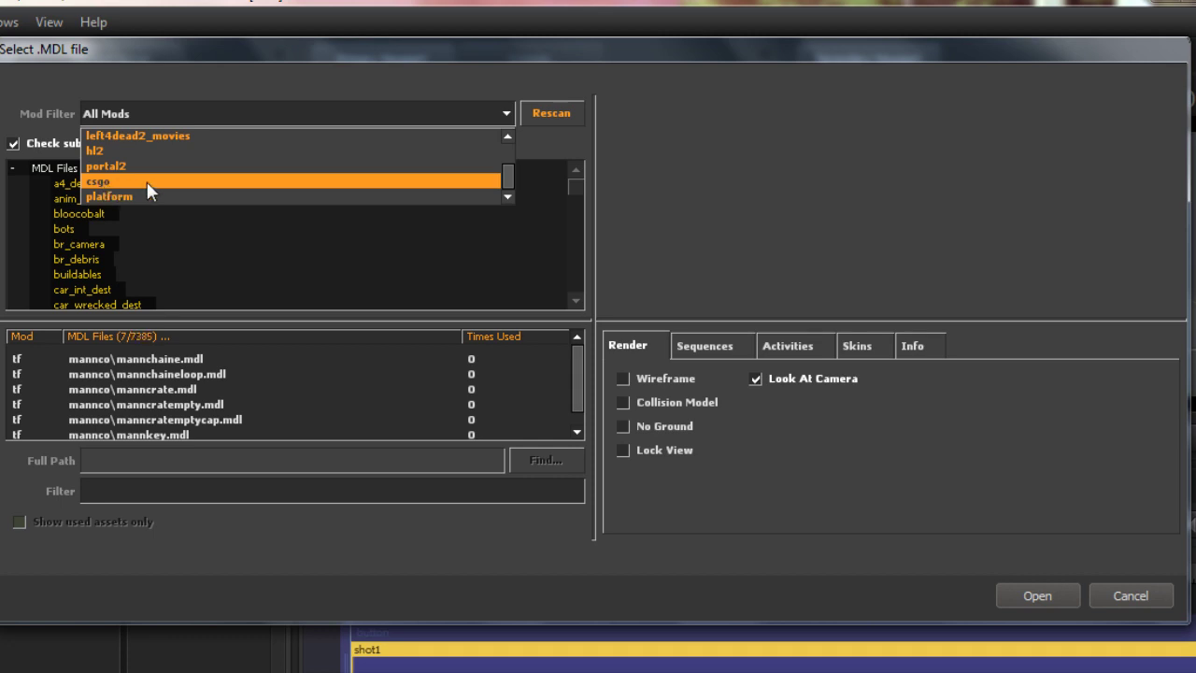
pyautogui.click(211, 181)
pyautogui.scroll(-5, 565, 204)
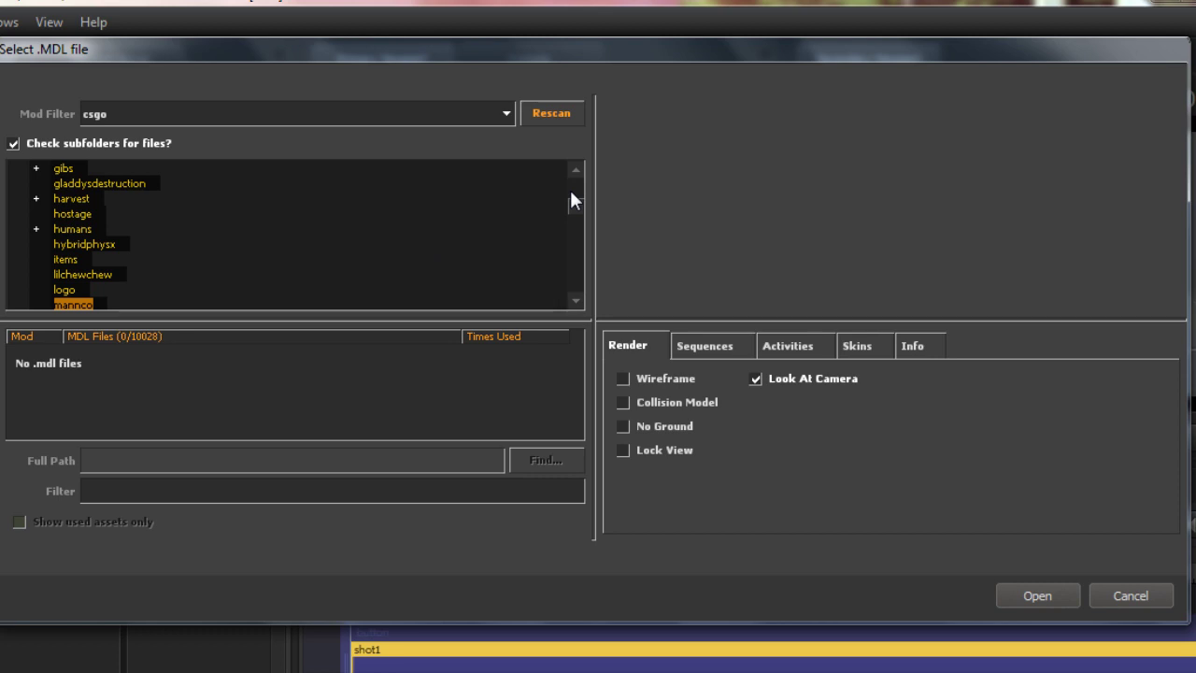
pyautogui.moveTo(572, 222)
pyautogui.mouseDown()
pyautogui.moveTo(570, 271)
pyautogui.moveTo(572, 217)
pyautogui.mouseUp()
pyautogui.click(68, 230)
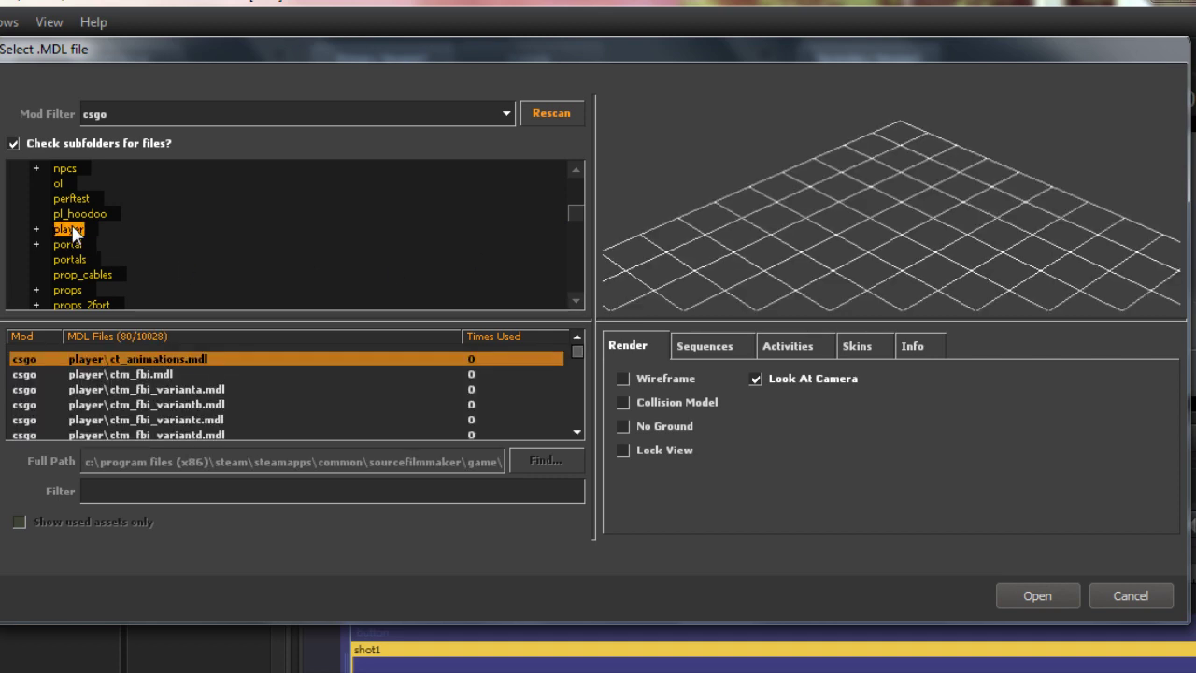
pyautogui.scroll(-1, 174, 411)
pyautogui.click(191, 406)
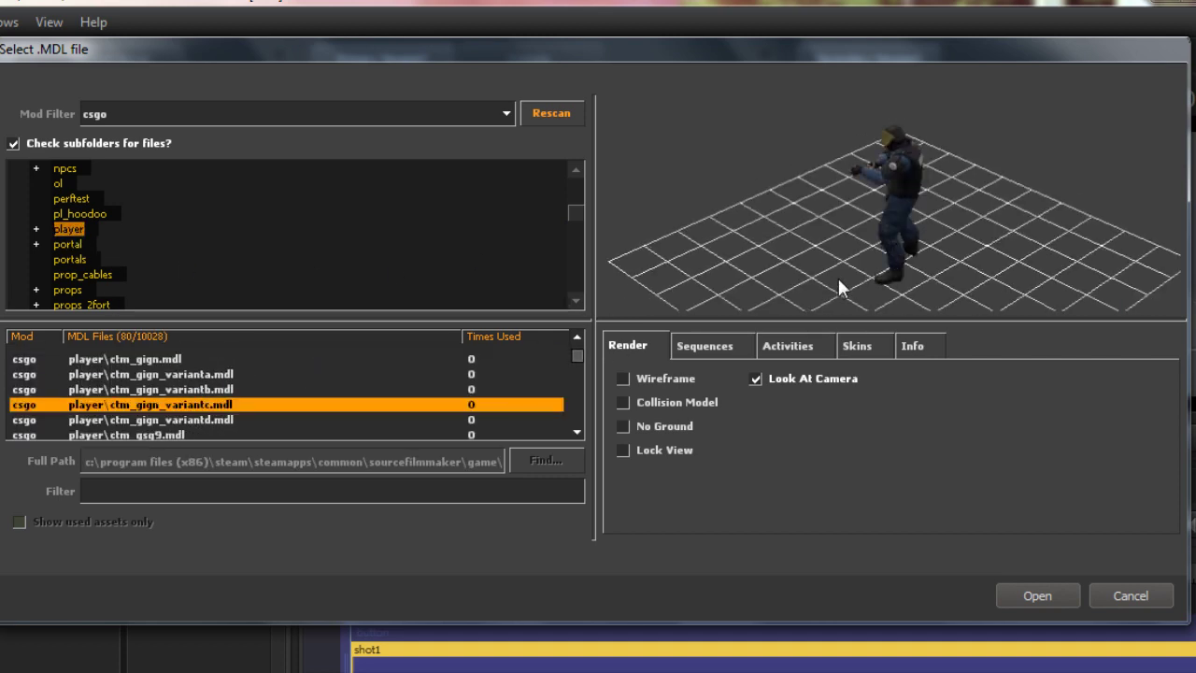
pyautogui.click(146, 378)
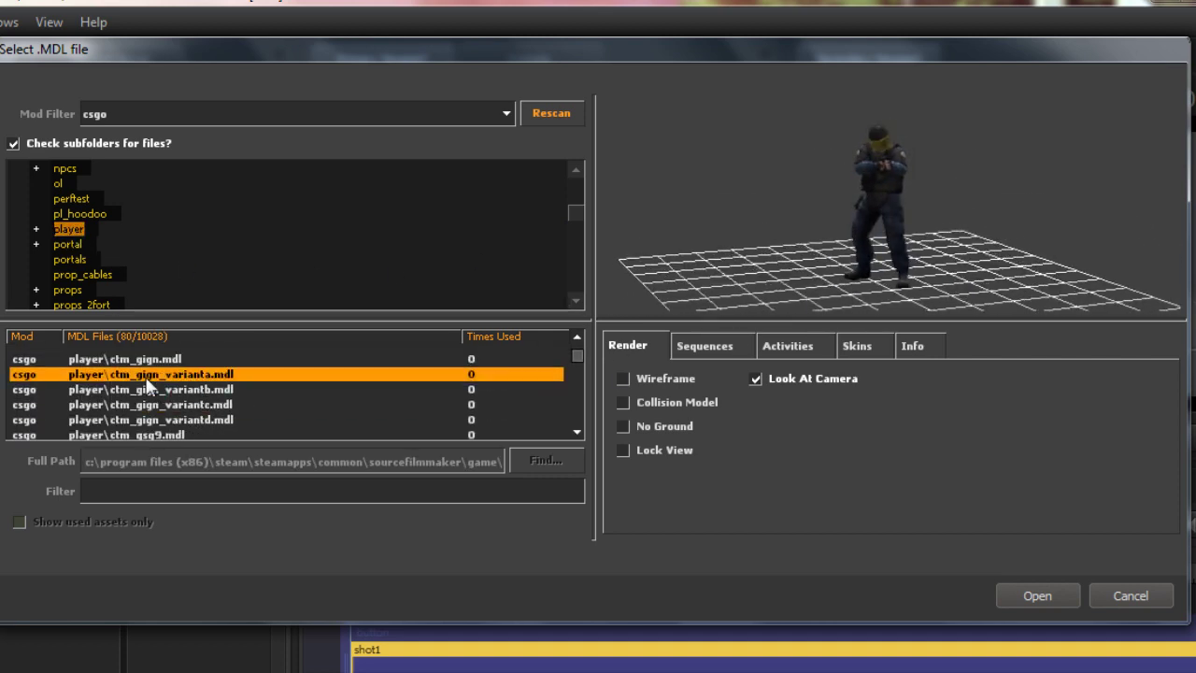
pyautogui.click(1047, 601)
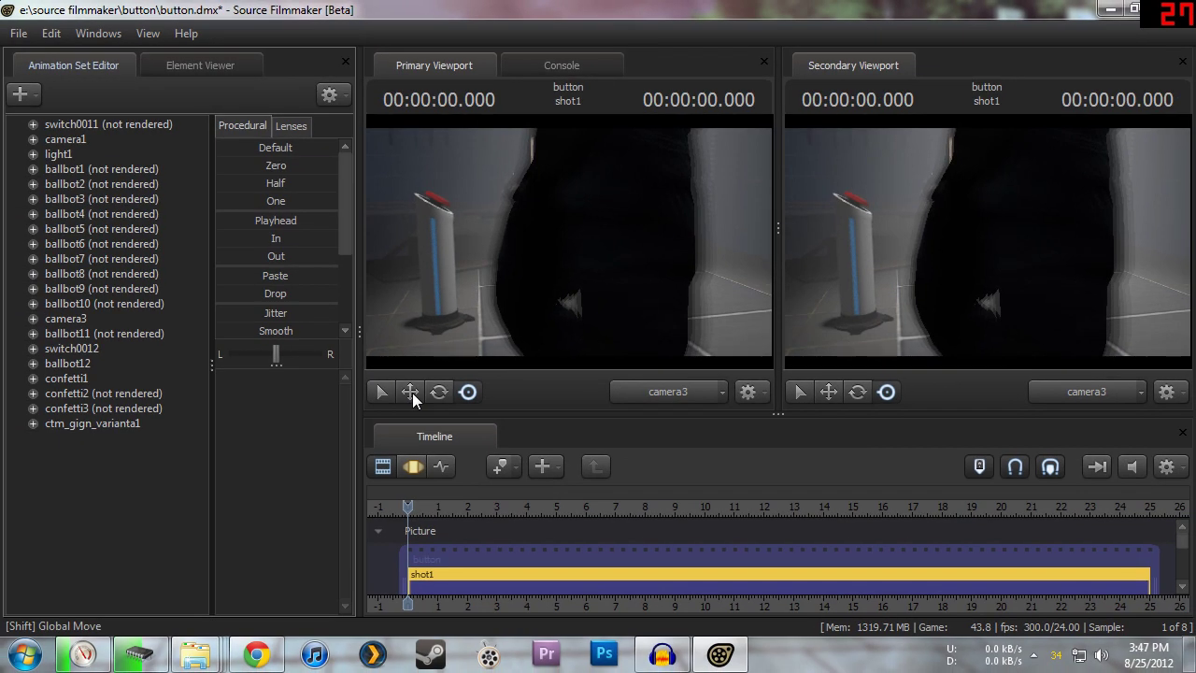
# Switch to the Motion Editor and orbit the secondary viewport set to Work Camera.
pyautogui.click(414, 467)
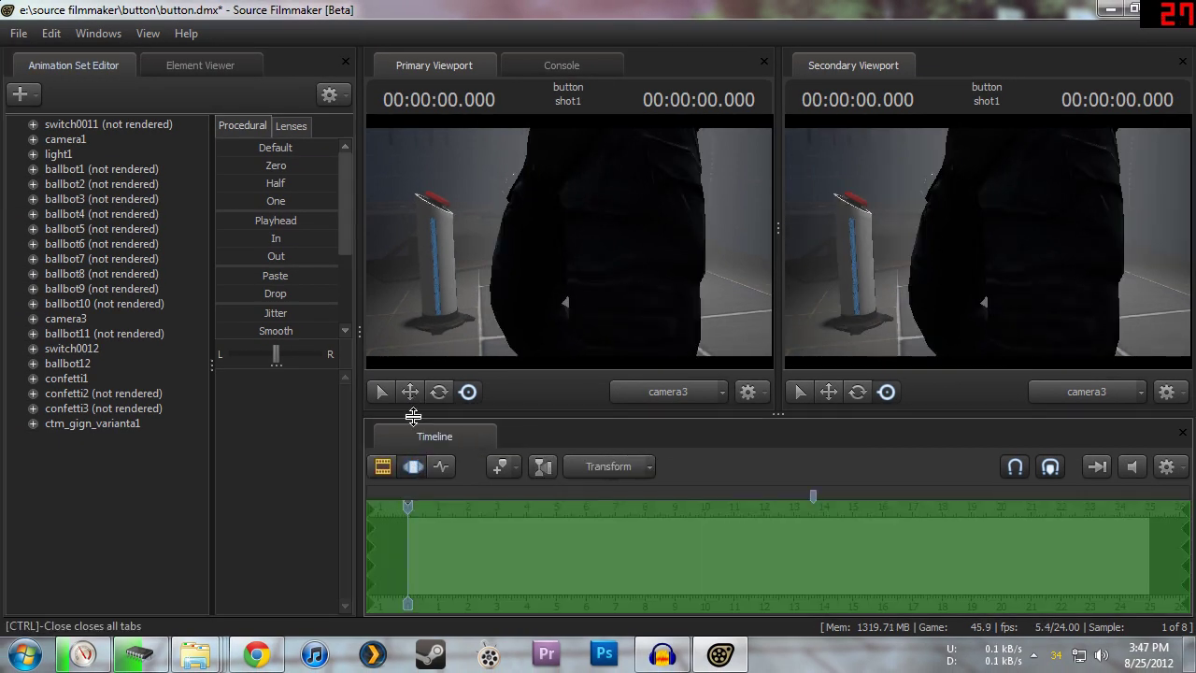
pyautogui.keyDown('ctrl'); pyautogui.click(1111, 396); pyautogui.keyUp('ctrl')
pyautogui.moveTo(1010, 303); pyautogui.dragTo(1010, 303)
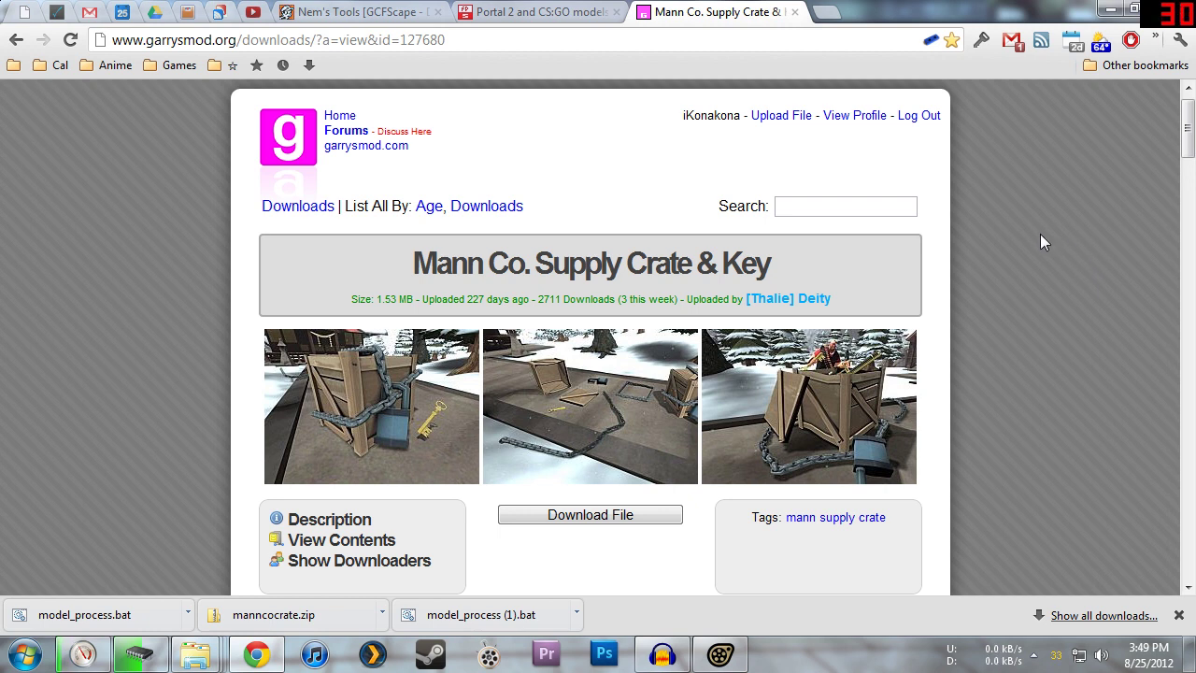
# Download the Mann Co. Supply Crate & Key file from its garrysmod.org page.
pyautogui.click(581, 522)
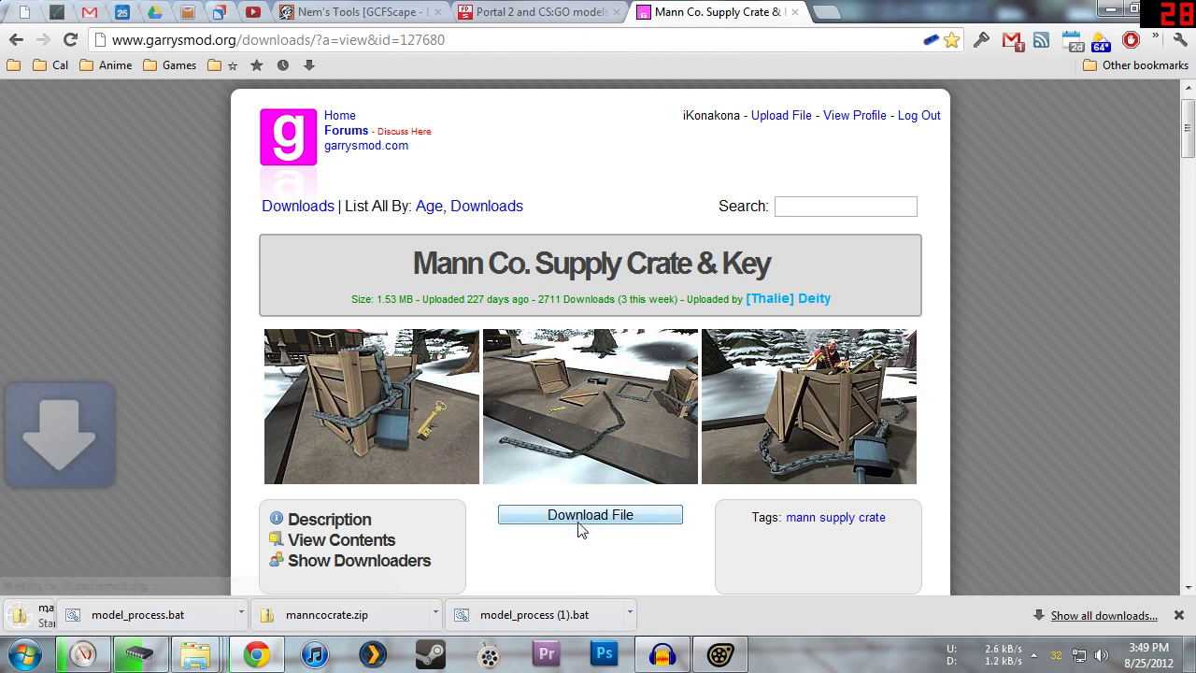
# Extract manncocrate.zip into the Downloads folder with Extract Here.
pyautogui.moveTo(201, 659)
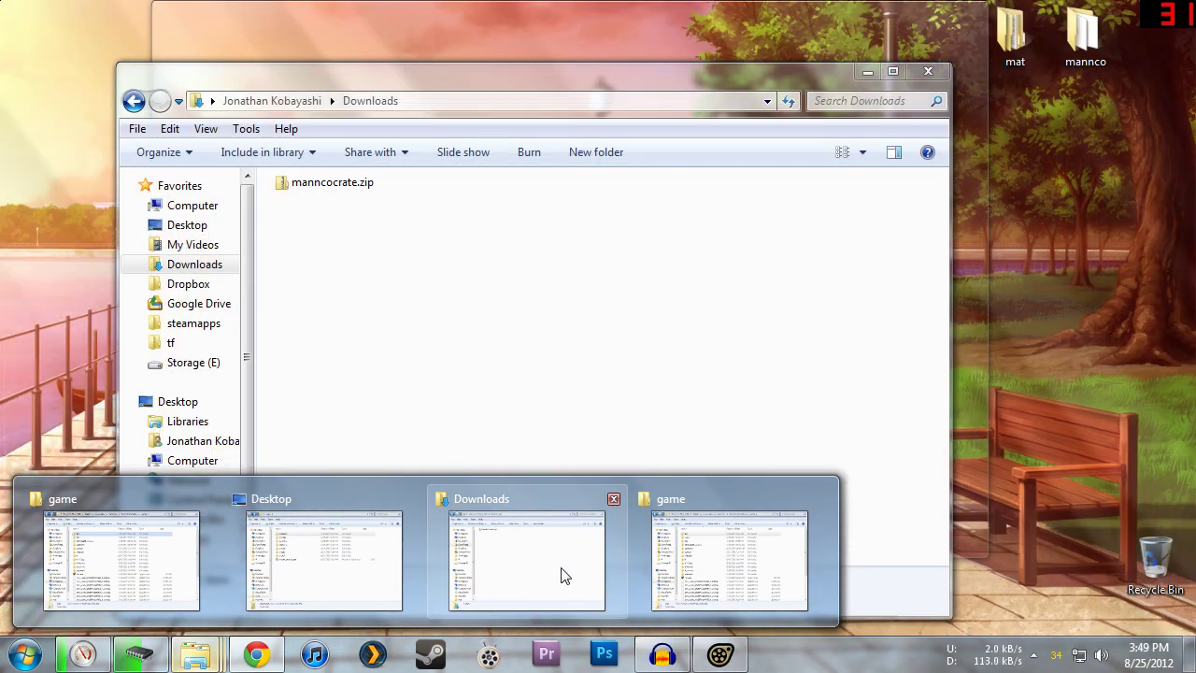
pyautogui.click(561, 574)
pyautogui.click(337, 191)
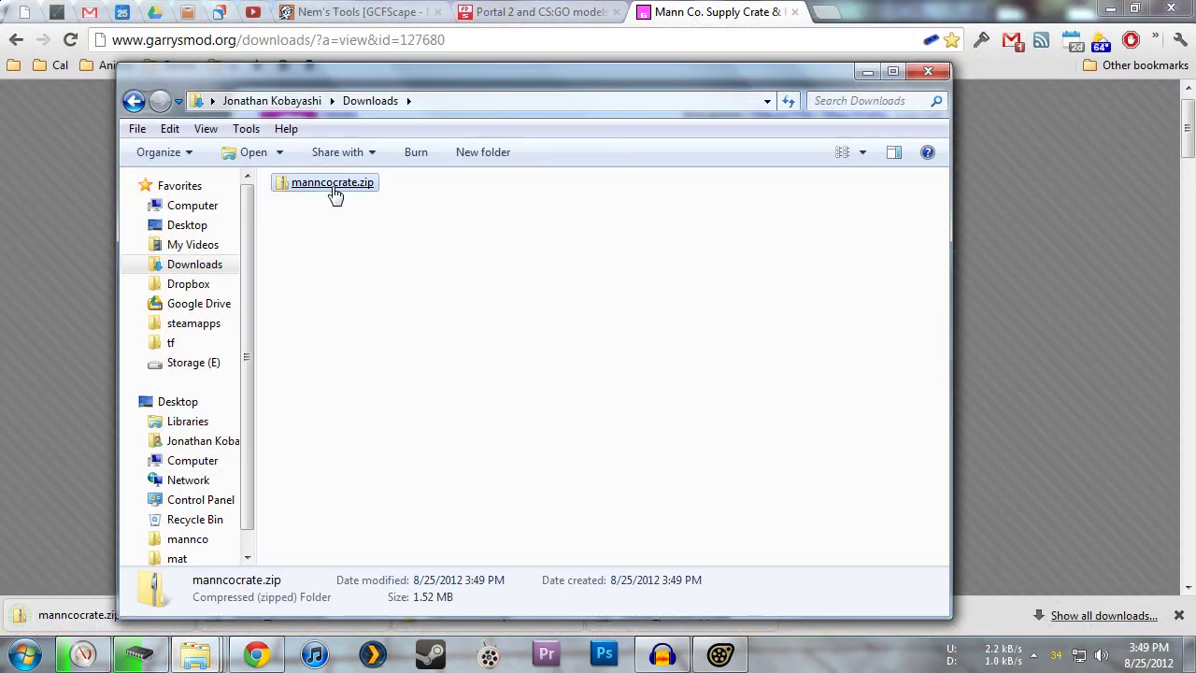
pyautogui.rightClick(335, 187)
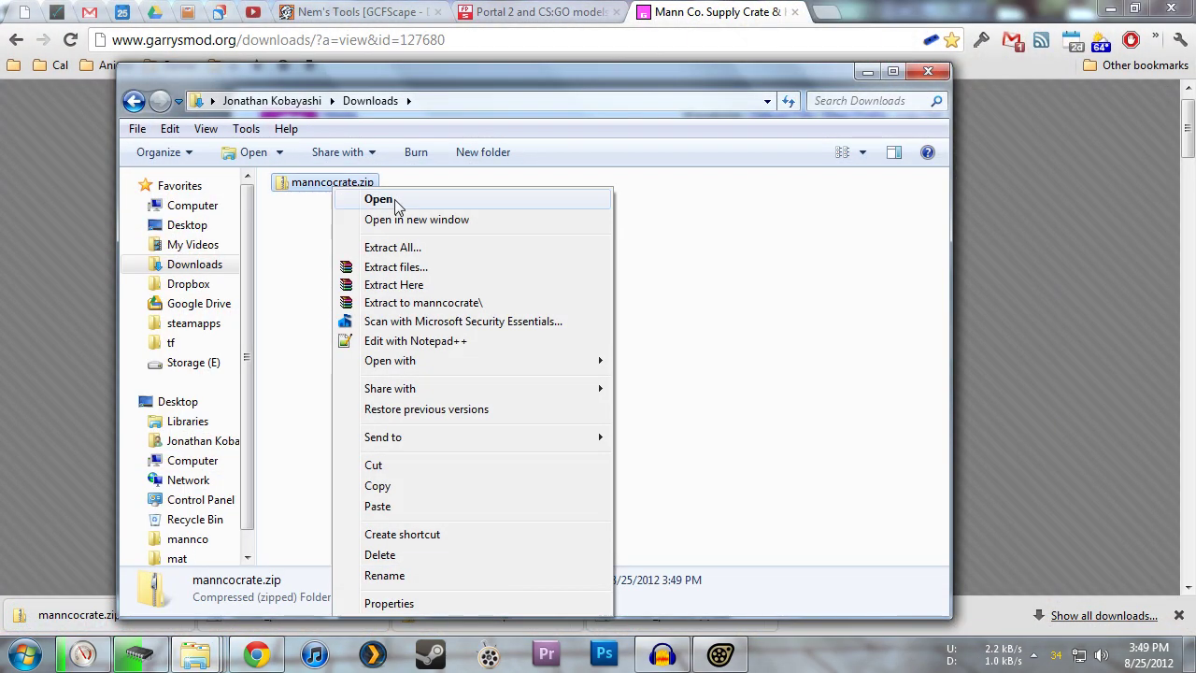
pyautogui.click(443, 288)
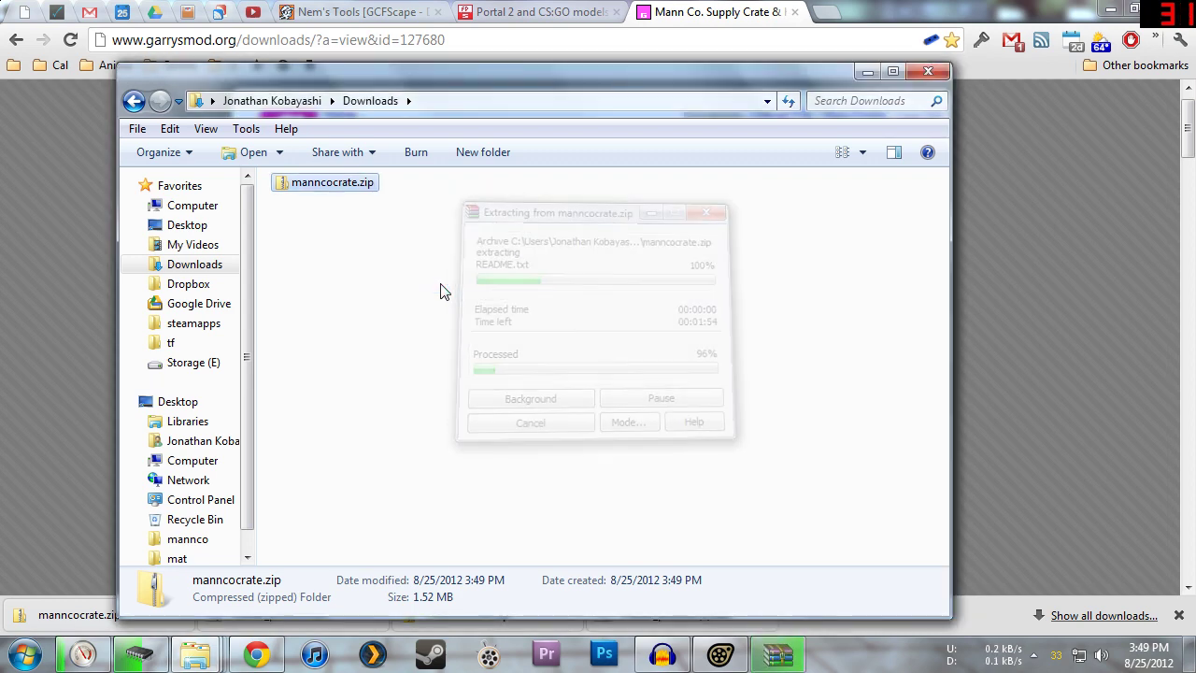
# Open the extracted MannCoCrate folder beside the SourceFilmmaker game folder window.
pyautogui.click(344, 187)
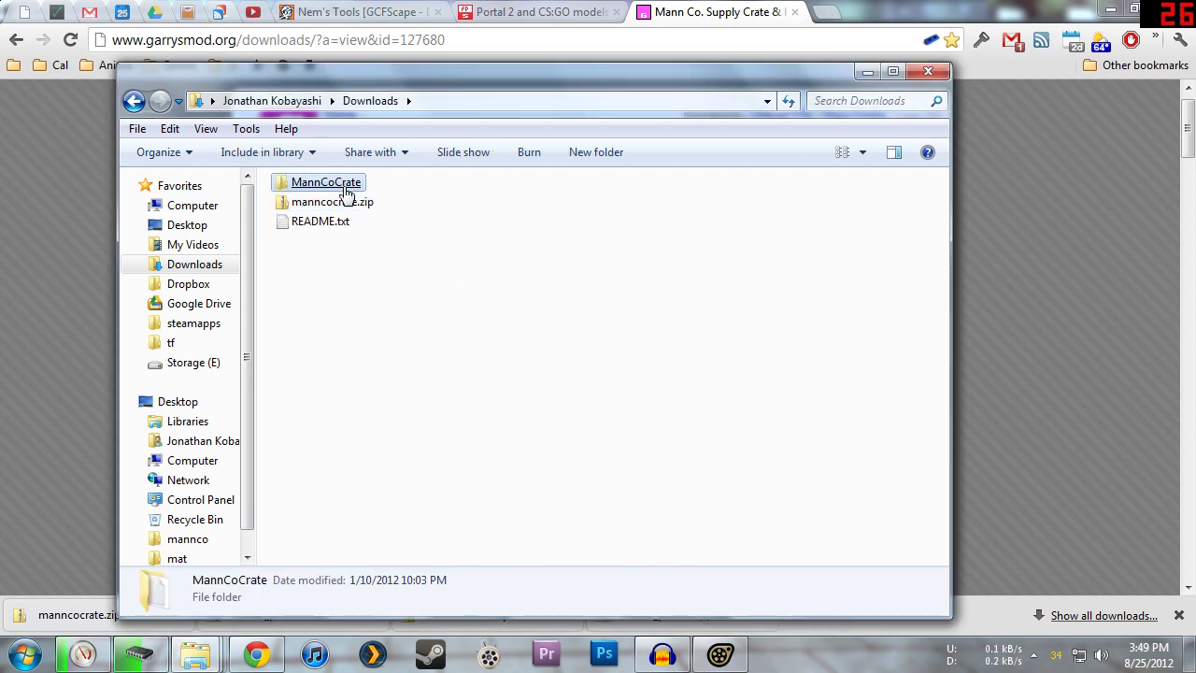
pyautogui.doubleClick(344, 187)
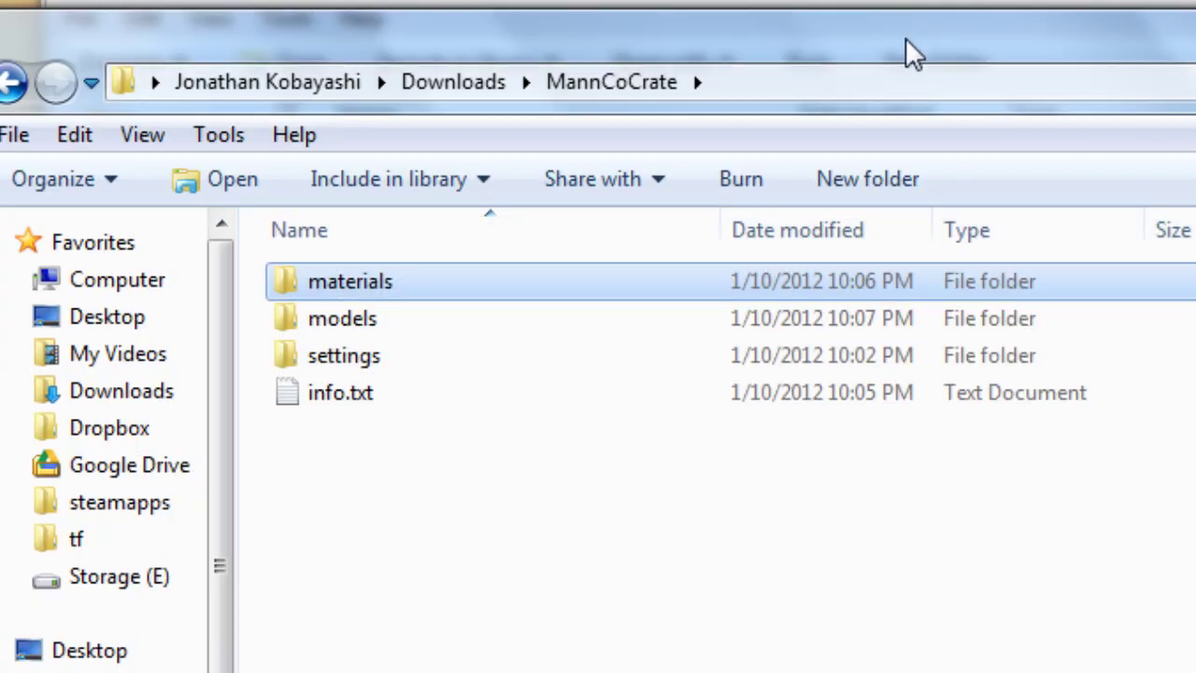
pyautogui.moveTo(916, 53); pyautogui.dragTo(735, 54)
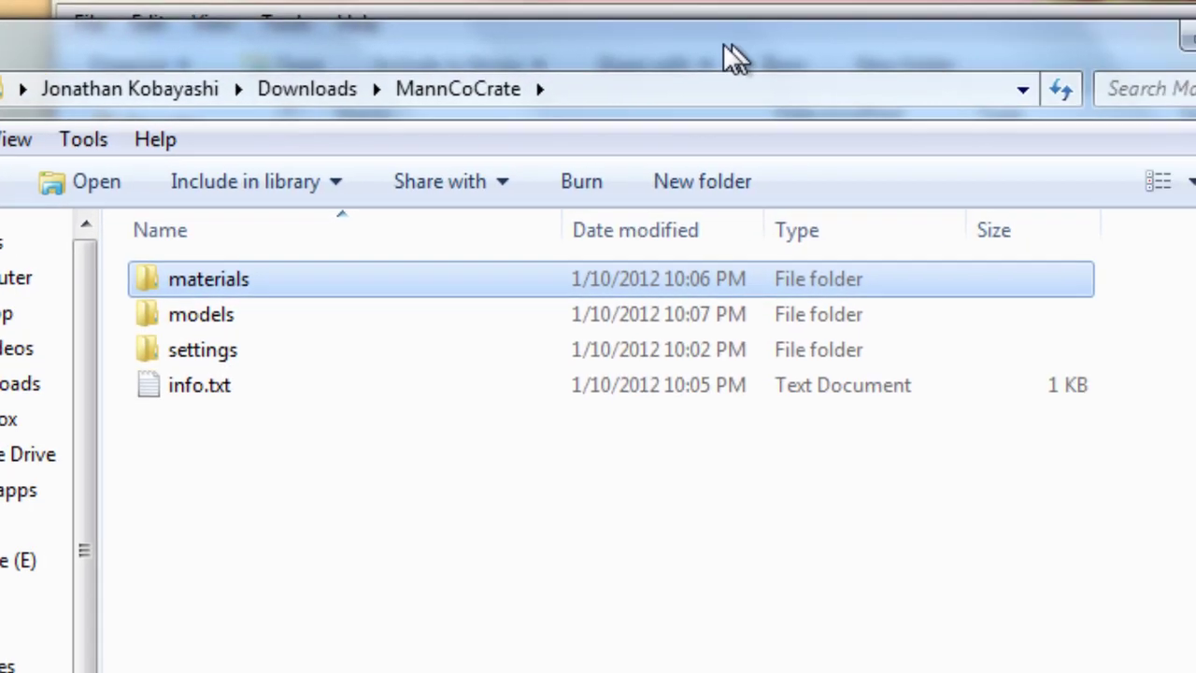
pyautogui.click(620, 13)
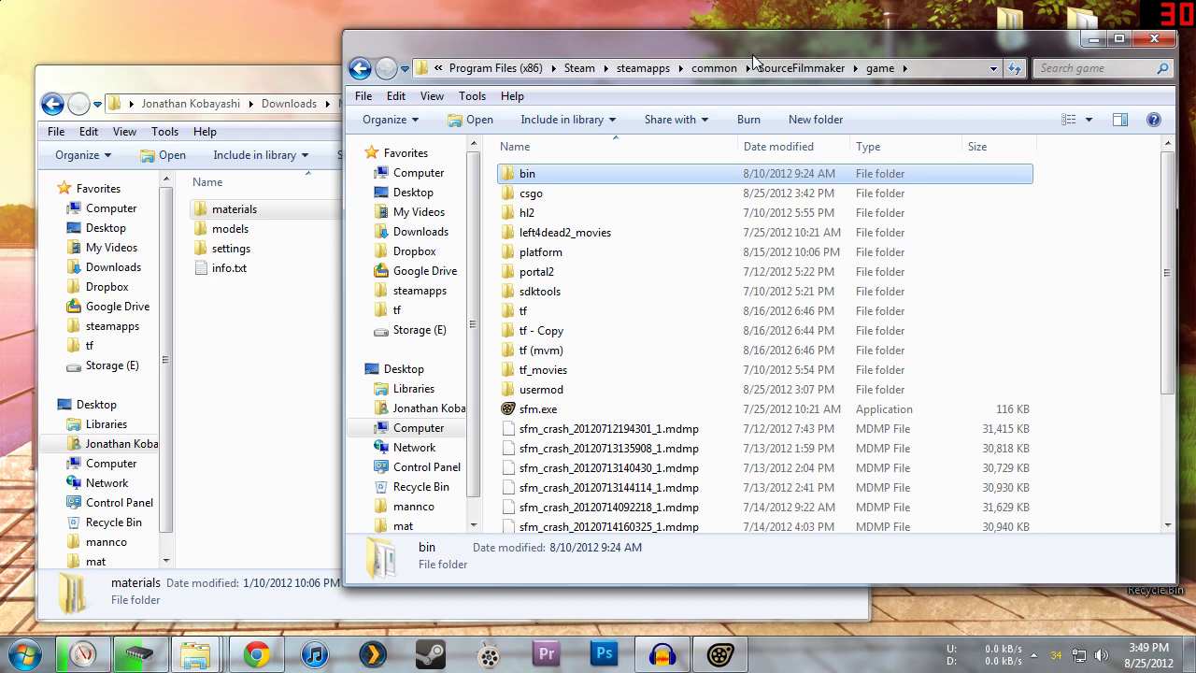
# Open the tf folder in the SourceFilmmaker game directory.
pyautogui.click(667, 252)
pyautogui.click(616, 312)
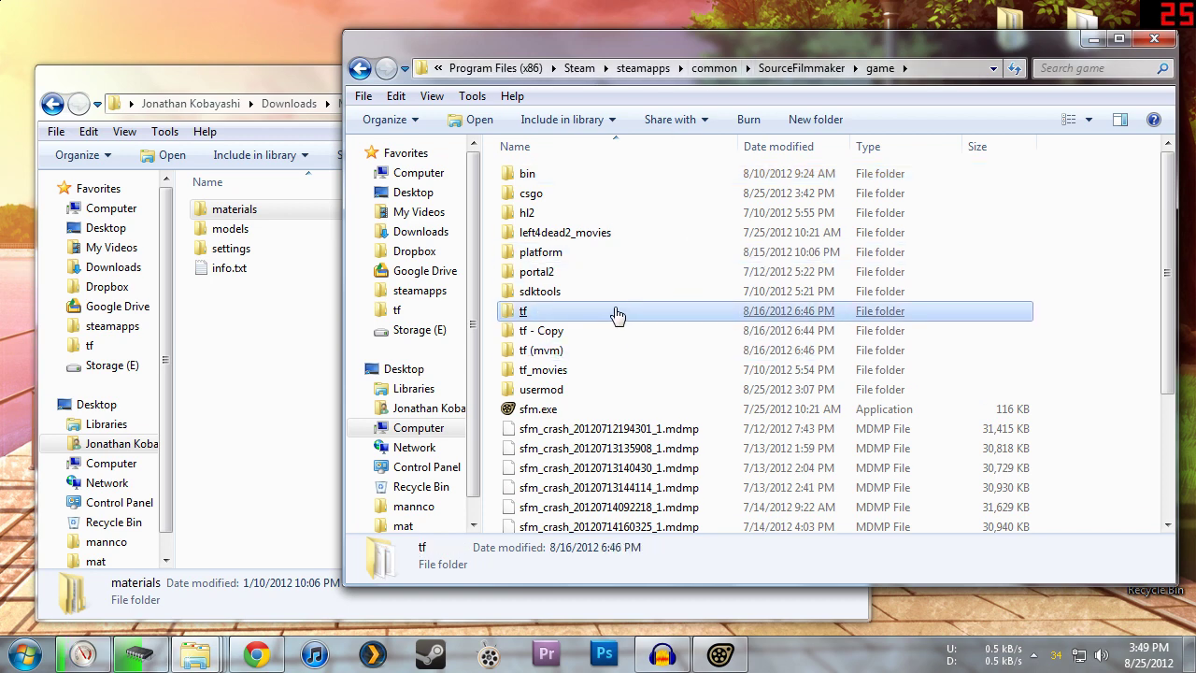
pyautogui.doubleClick(617, 313)
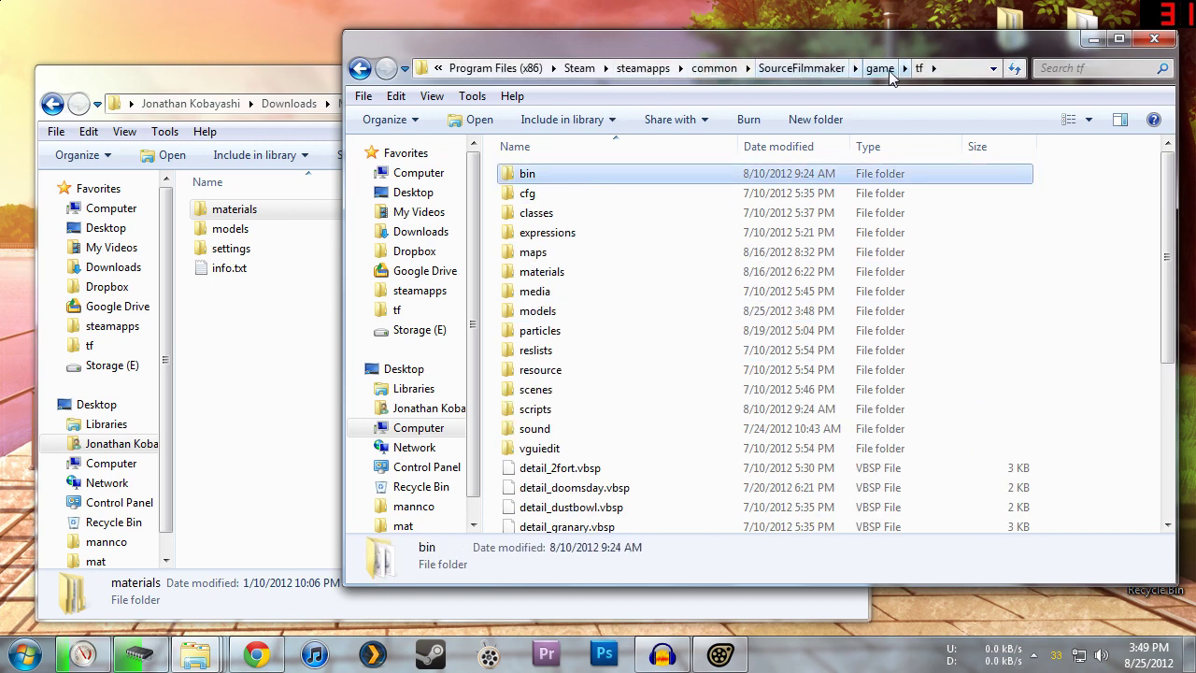
# Point out tf's expressions, maps, materials and models folders, then open MannCoCrate's models folder.
pyautogui.click(534, 193)
pyautogui.click(636, 233)
pyautogui.click(709, 272)
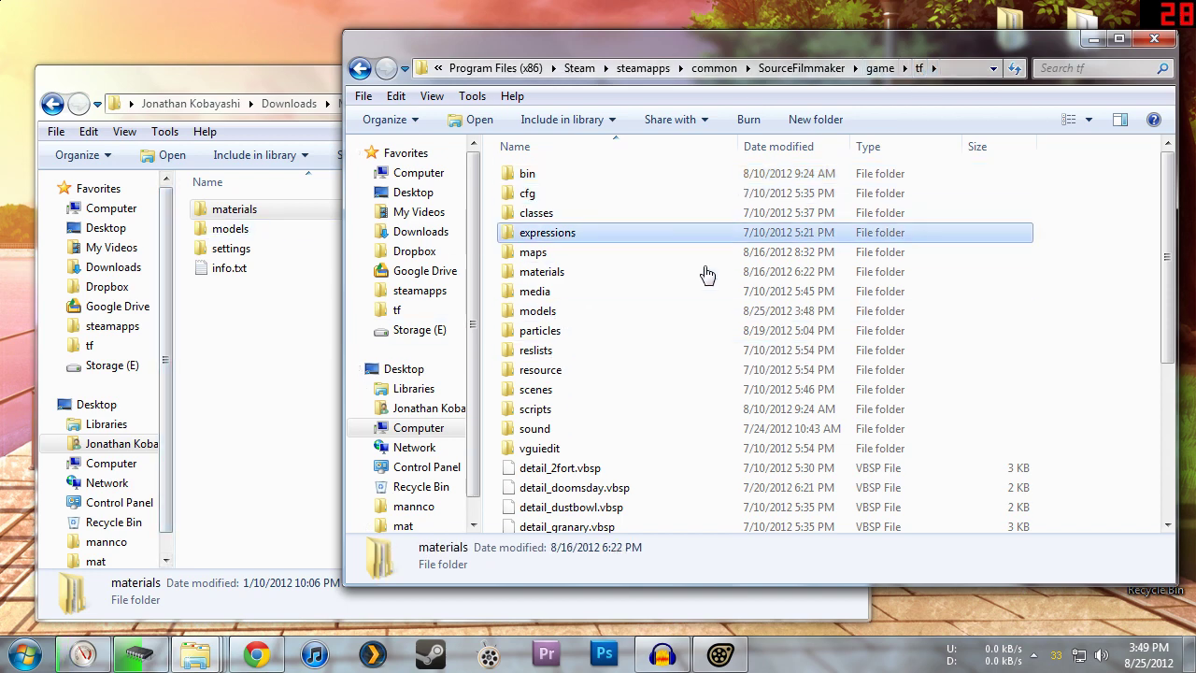
pyautogui.click(664, 319)
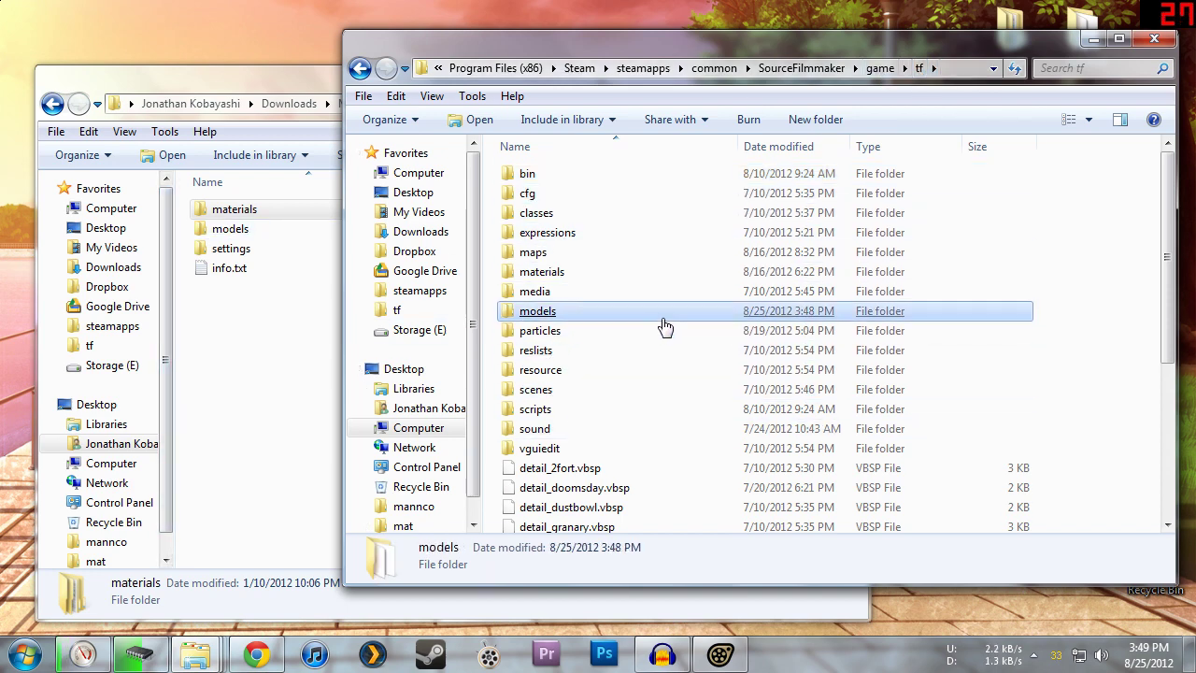
pyautogui.click(598, 253)
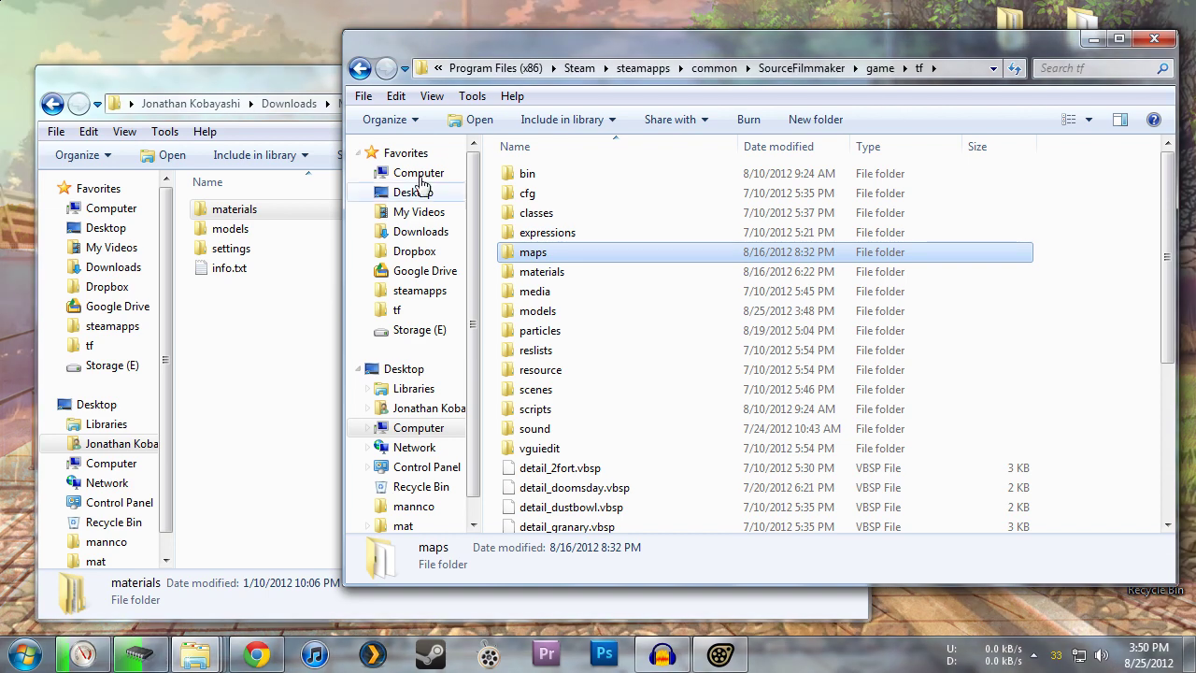
pyautogui.click(580, 233)
pyautogui.click(582, 252)
pyautogui.click(523, 232)
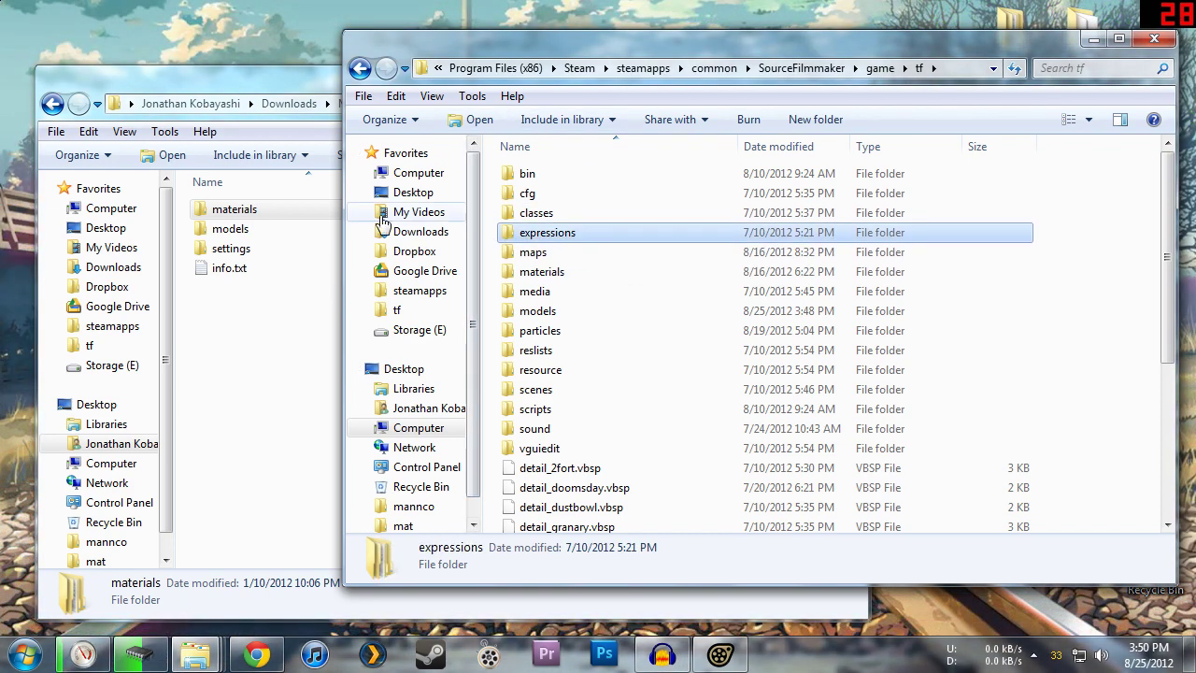
pyautogui.click(540, 369)
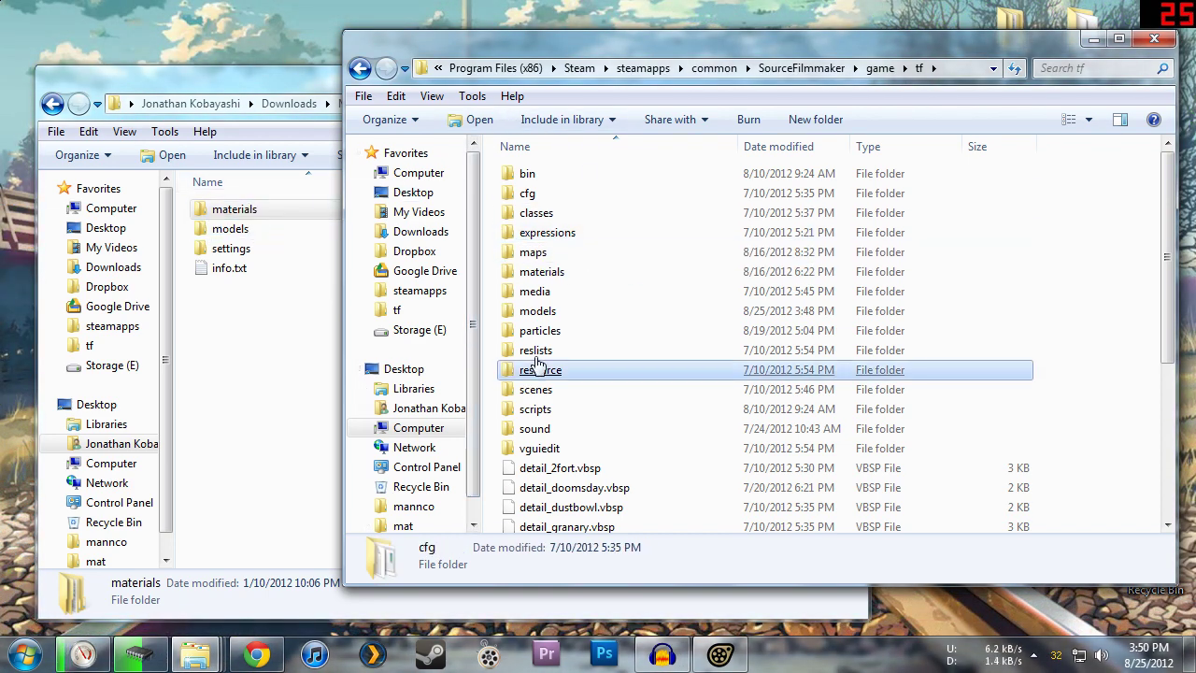
pyautogui.click(550, 233)
pyautogui.click(561, 350)
pyautogui.click(561, 233)
pyautogui.click(547, 310)
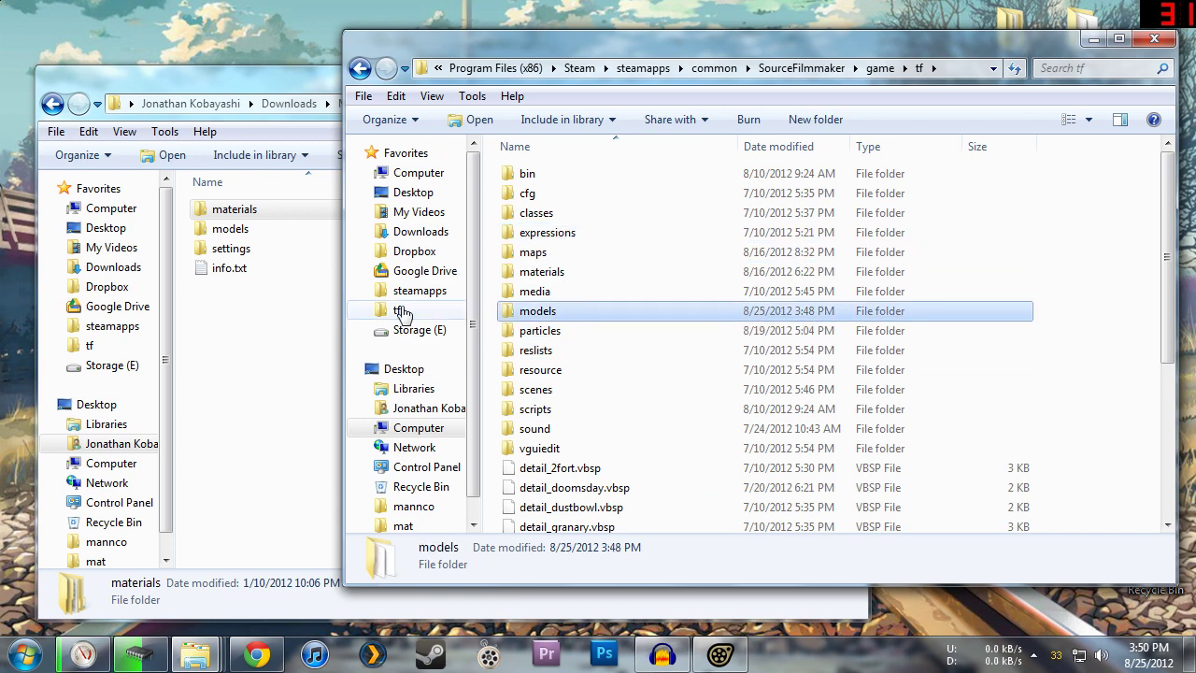
pyautogui.click(529, 272)
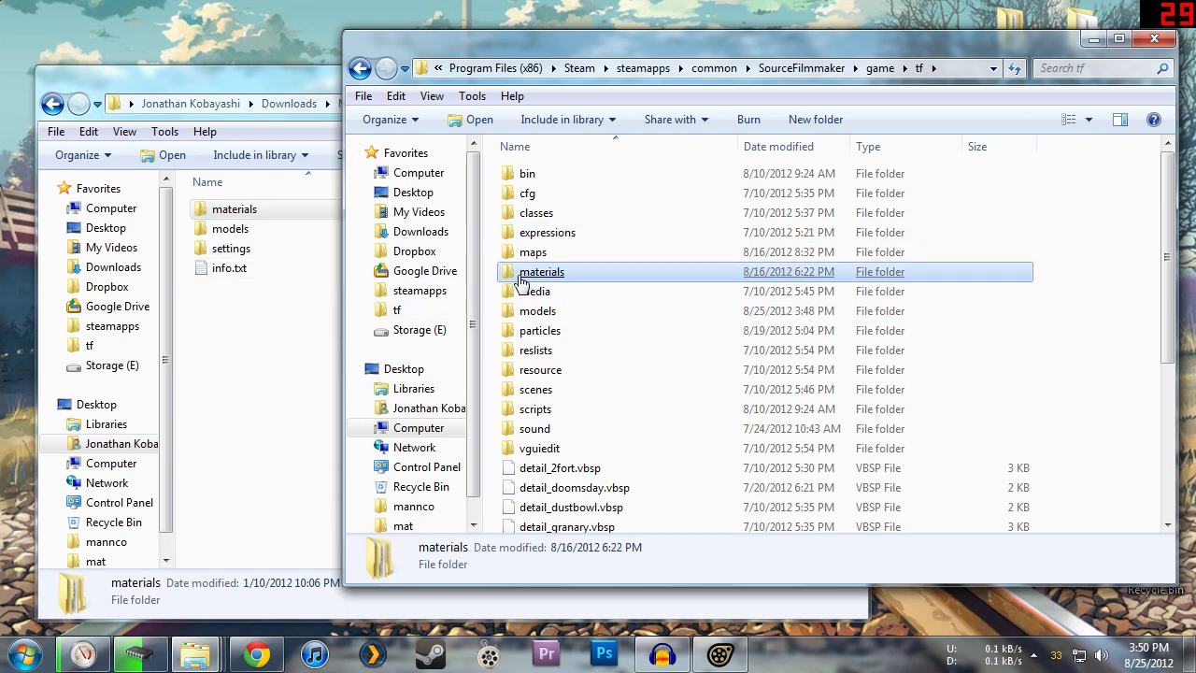
pyautogui.click(510, 311)
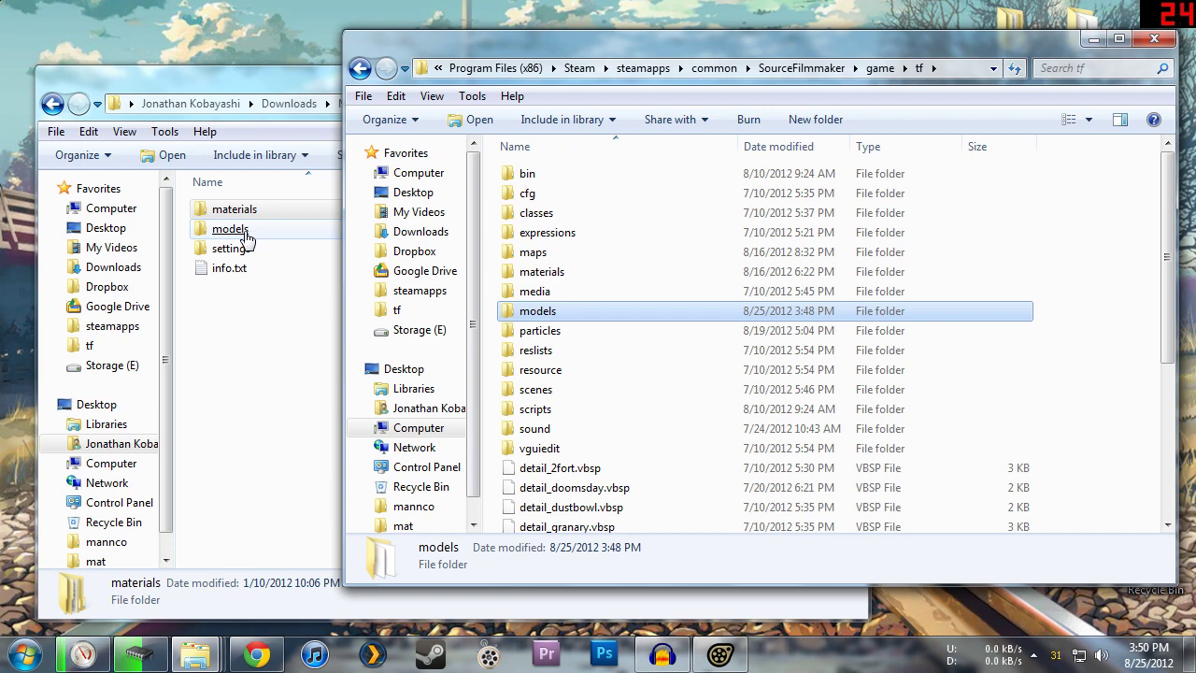
pyautogui.doubleClick(246, 240)
# Place the windows side by side and move the mannco folder into tf\models.
pyautogui.click(253, 210)
pyautogui.moveTo(449, 85); pyautogui.dragTo(403, 78)
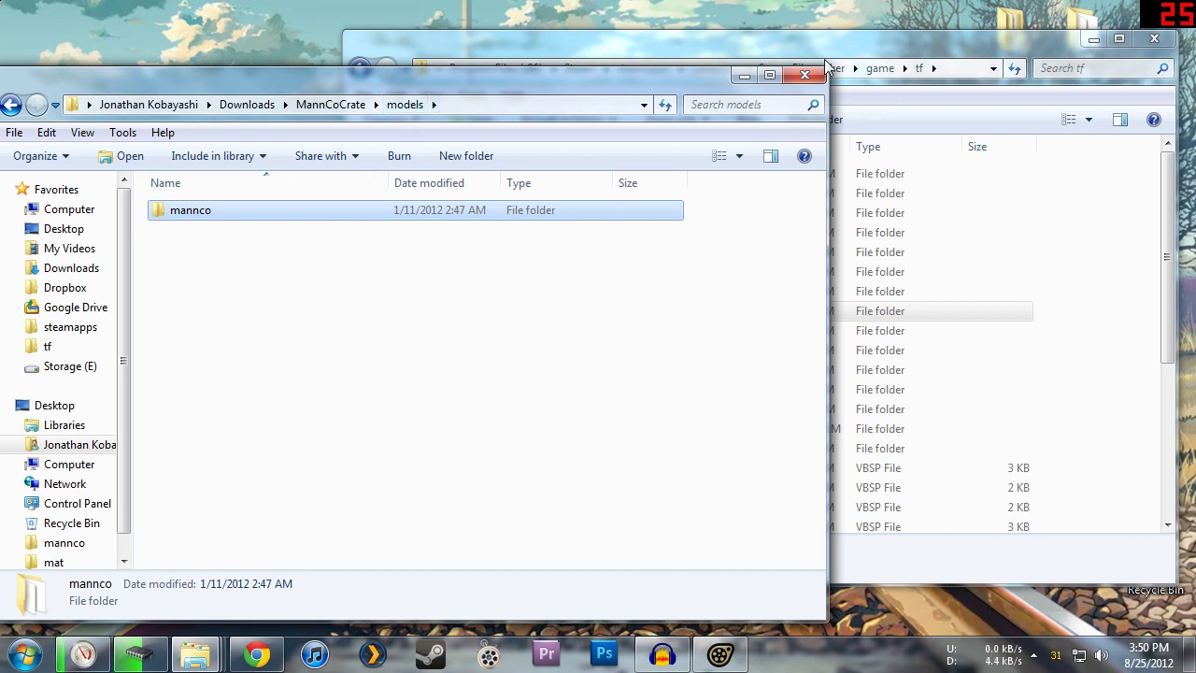
pyautogui.moveTo(580, 33); pyautogui.dragTo(1010, 77)
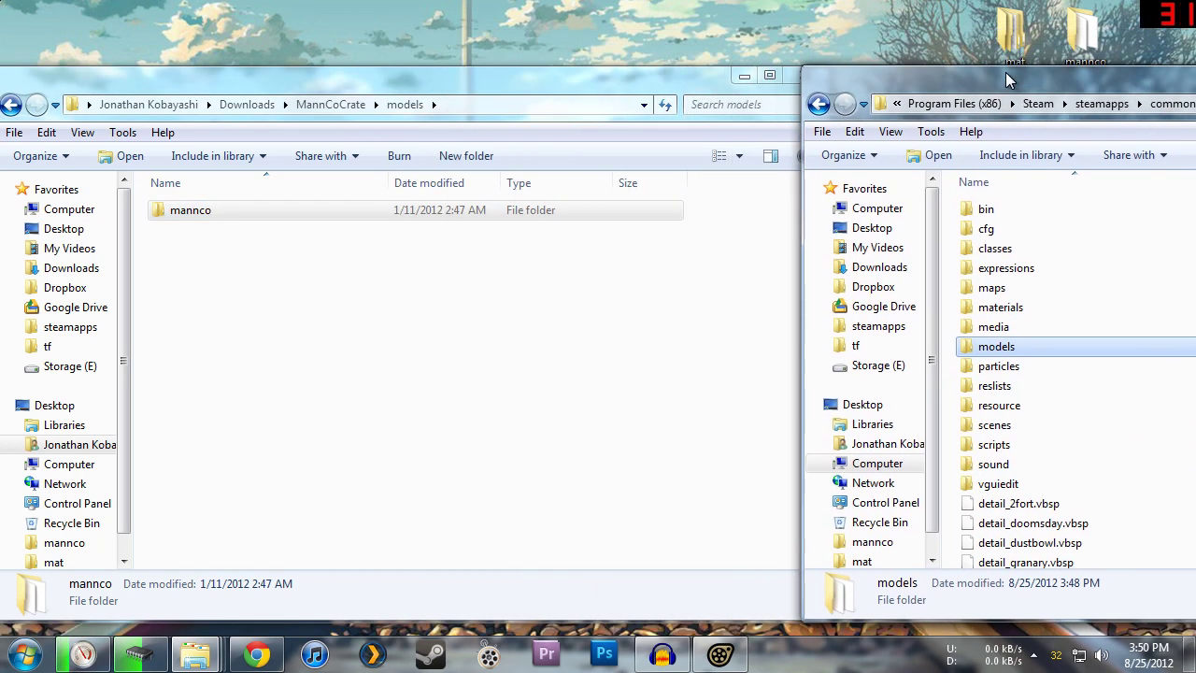
pyautogui.click(439, 372)
pyautogui.click(261, 211)
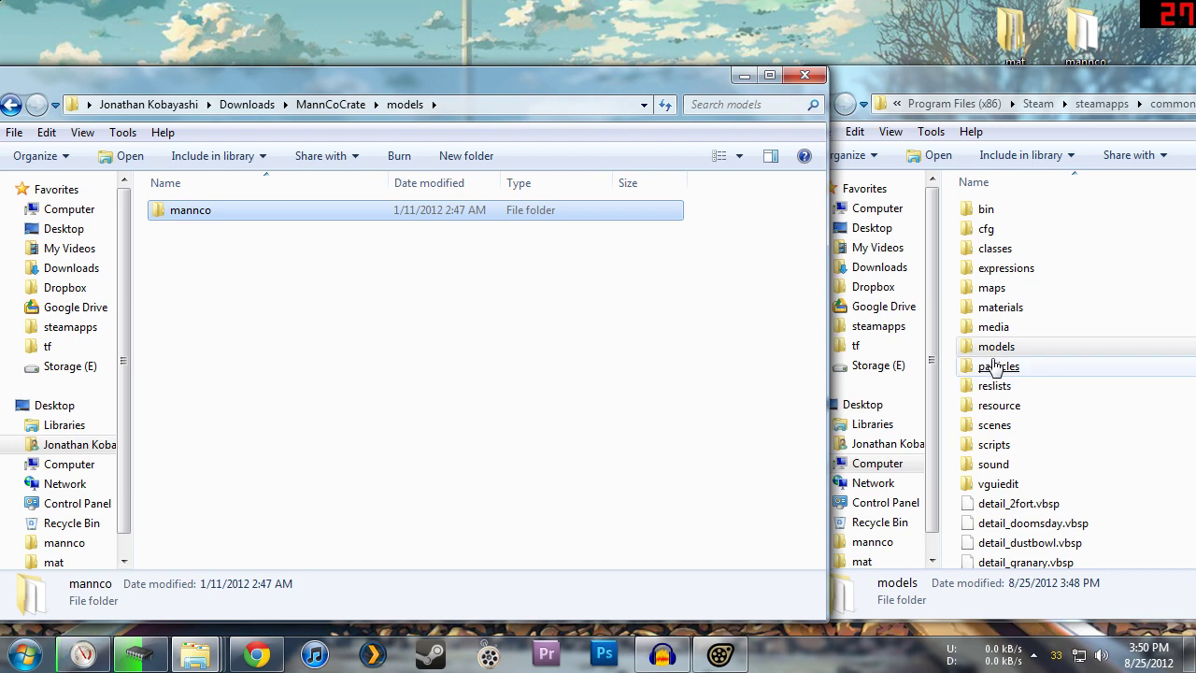
pyautogui.moveTo(187, 217); pyautogui.dragTo(1005, 354)
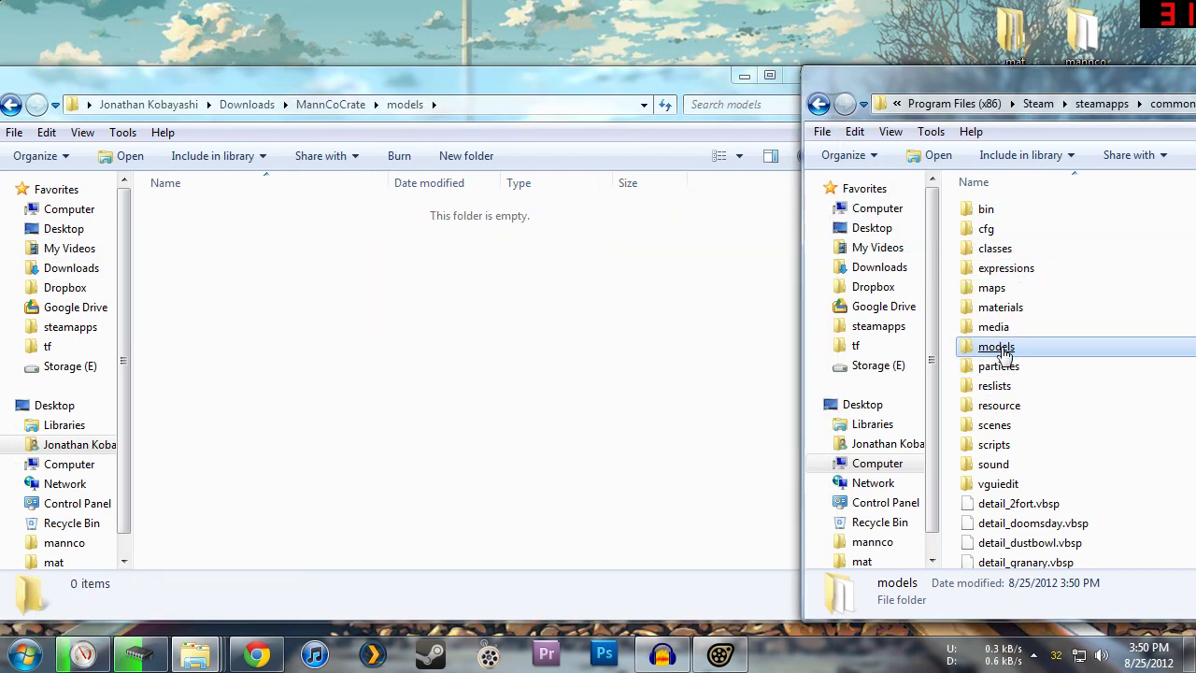
pyautogui.click(14, 105)
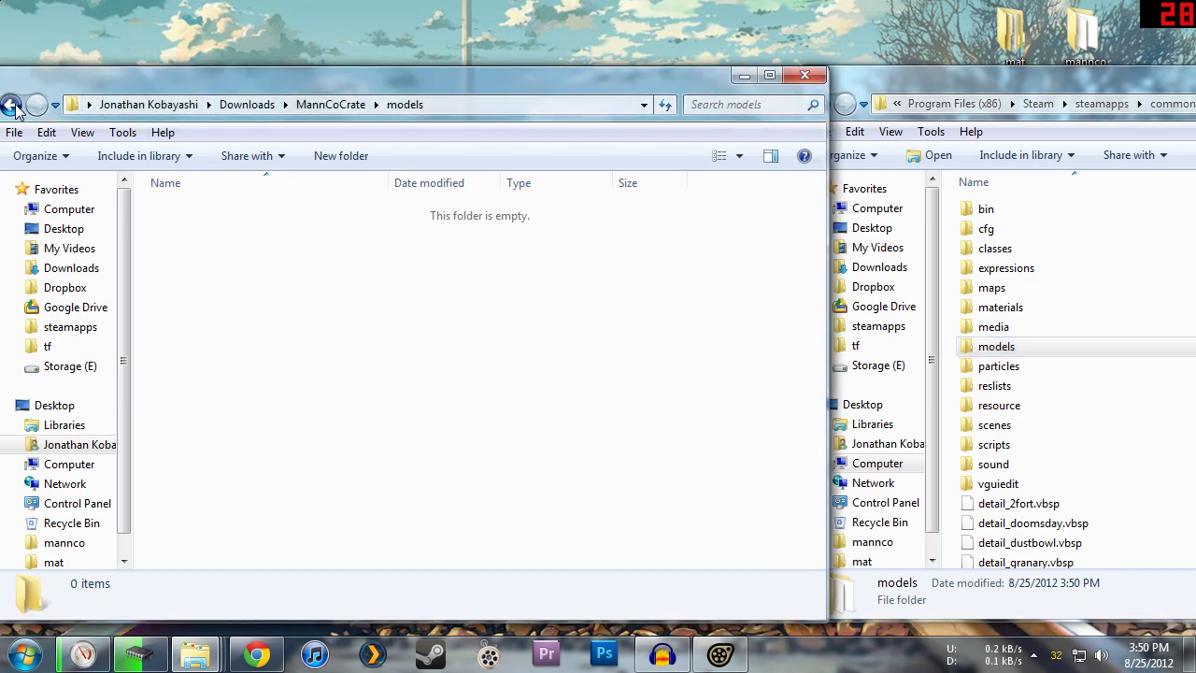
# Open the materials folder inside SourceFilmmaker's tf folder.
pyautogui.click(820, 105)
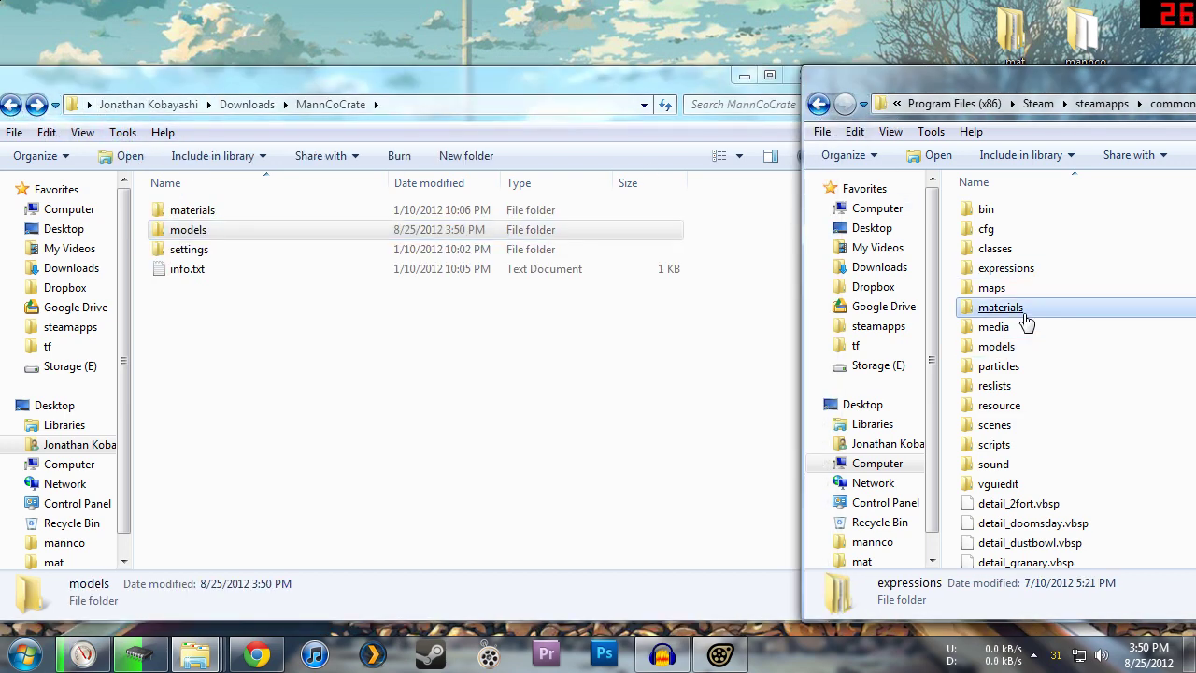
pyautogui.doubleClick(976, 308)
pyautogui.scroll(-4, 989, 304)
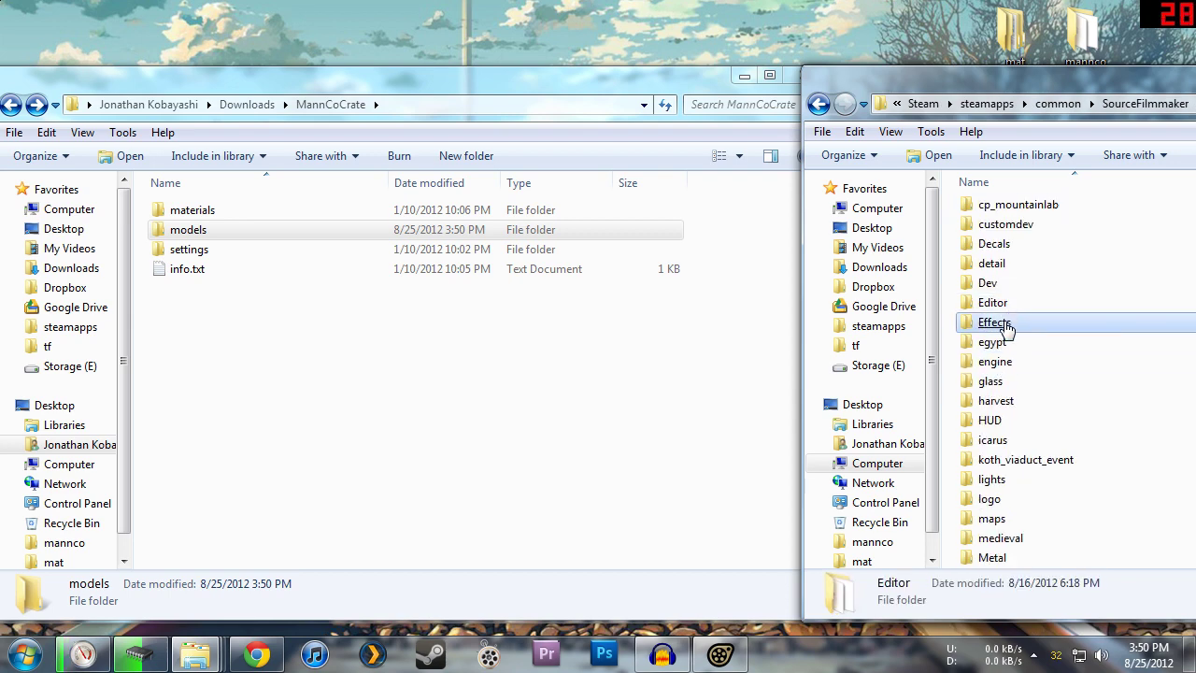
pyautogui.scroll(-4, 1008, 322)
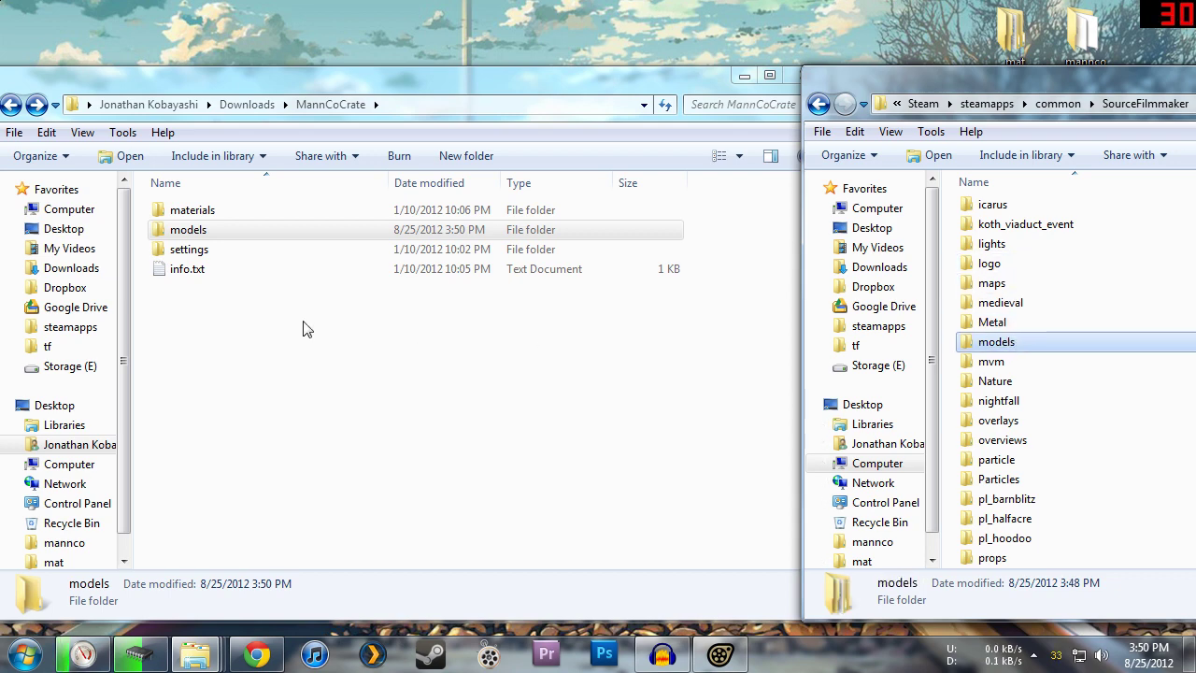
# Move mannco from MannCoCrate\materials\models into tf\materials\models and check it arrived.
pyautogui.click(265, 315)
pyautogui.click(186, 213)
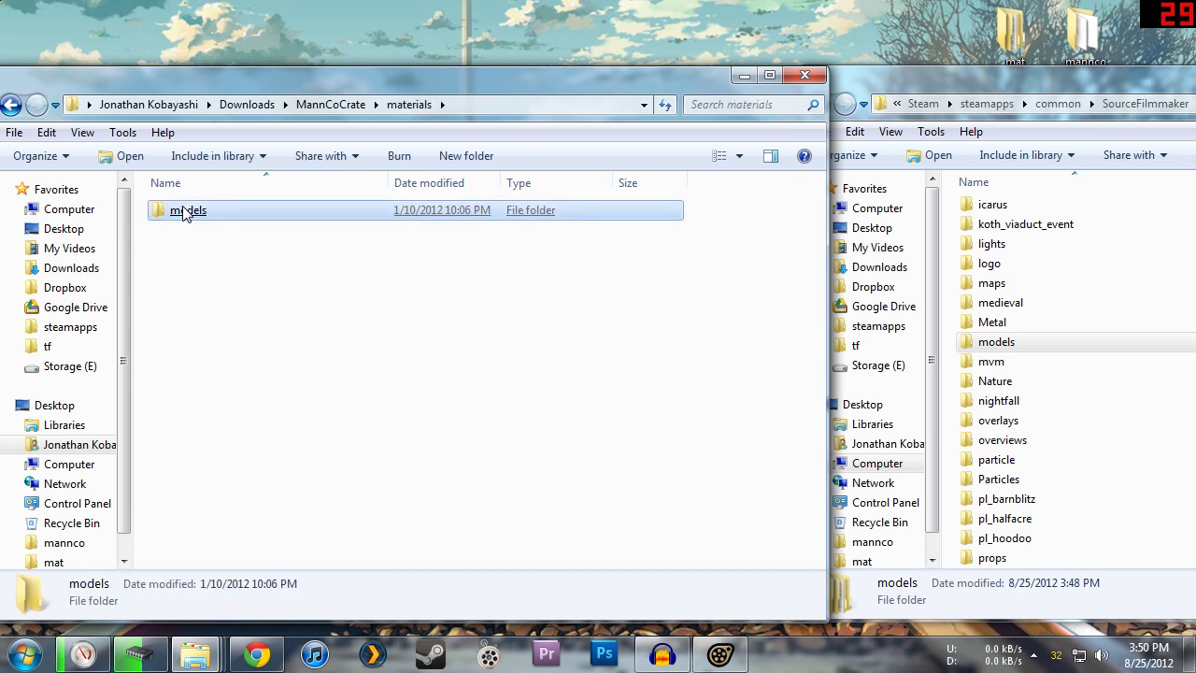
pyautogui.click(187, 213)
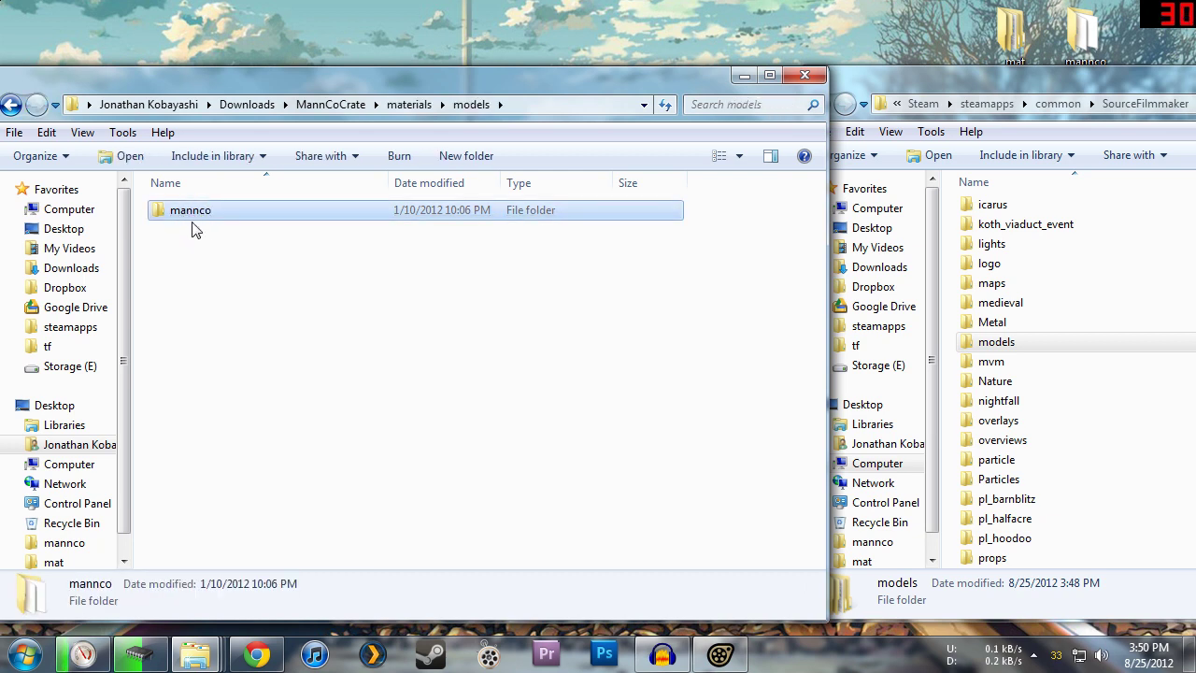
pyautogui.moveTo(185, 219); pyautogui.dragTo(1006, 342)
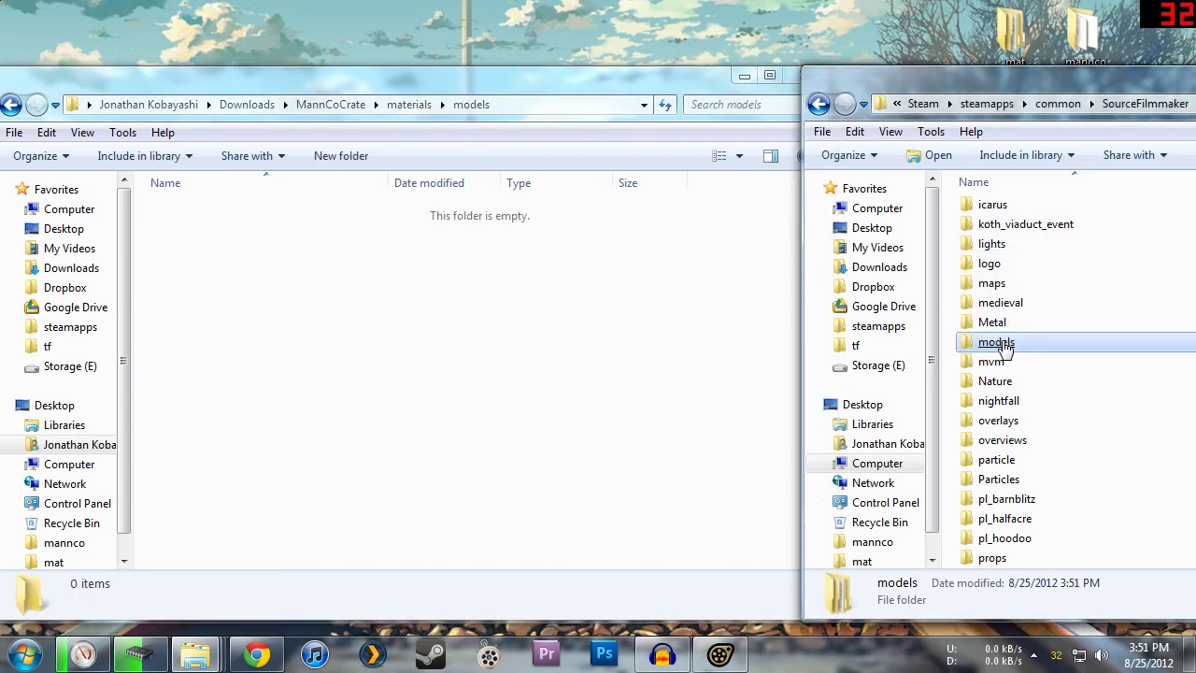
pyautogui.doubleClick(1006, 342)
pyautogui.scroll(-2, 1006, 343)
pyautogui.scroll(4, 1006, 342)
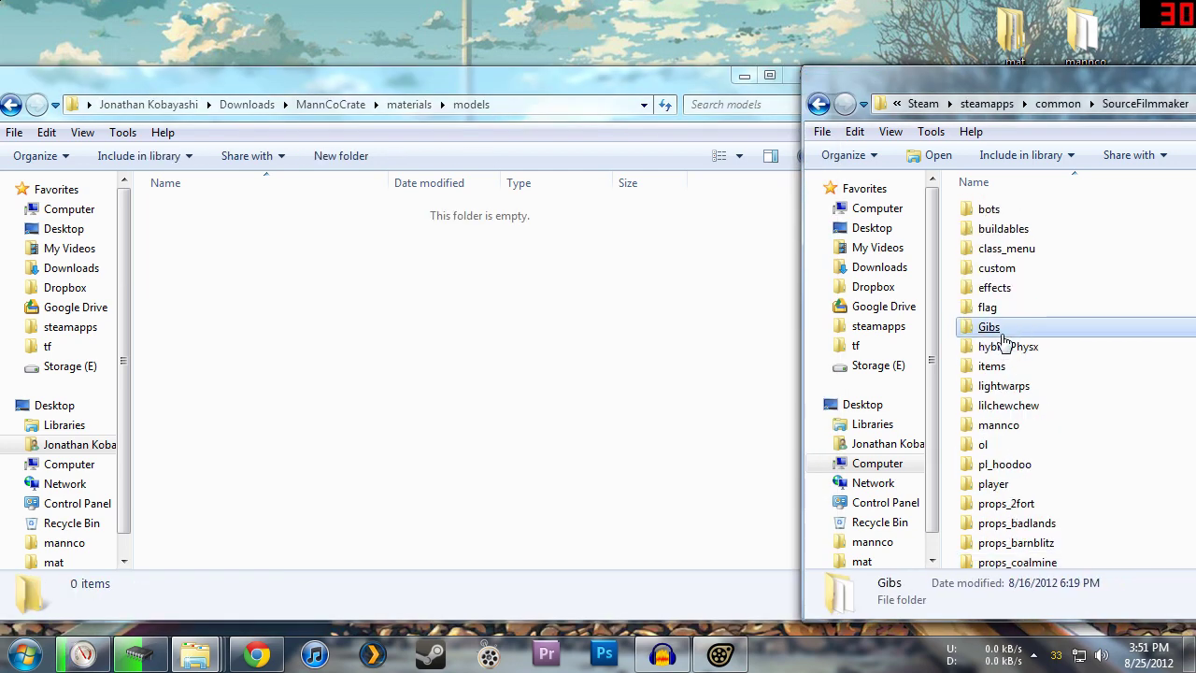
pyautogui.moveTo(929, 80); pyautogui.dragTo(331, 57)
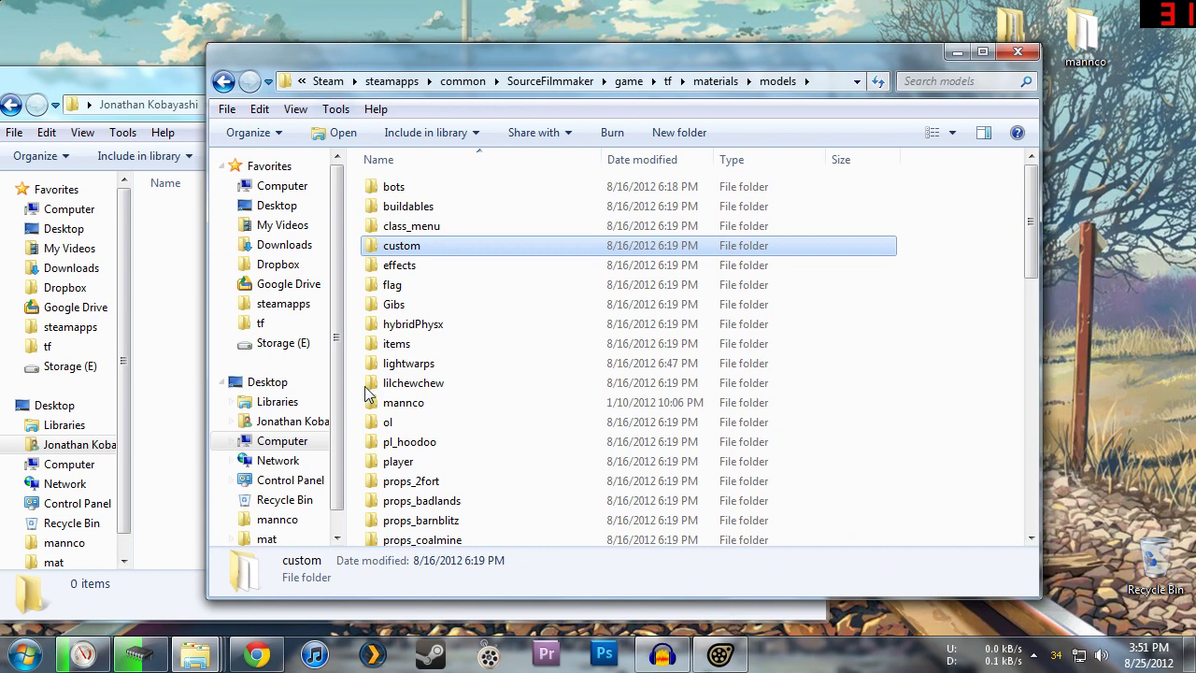
# Start a new model animation set, rescan the model files and set Mod Filter to tf.
pyautogui.click(721, 655)
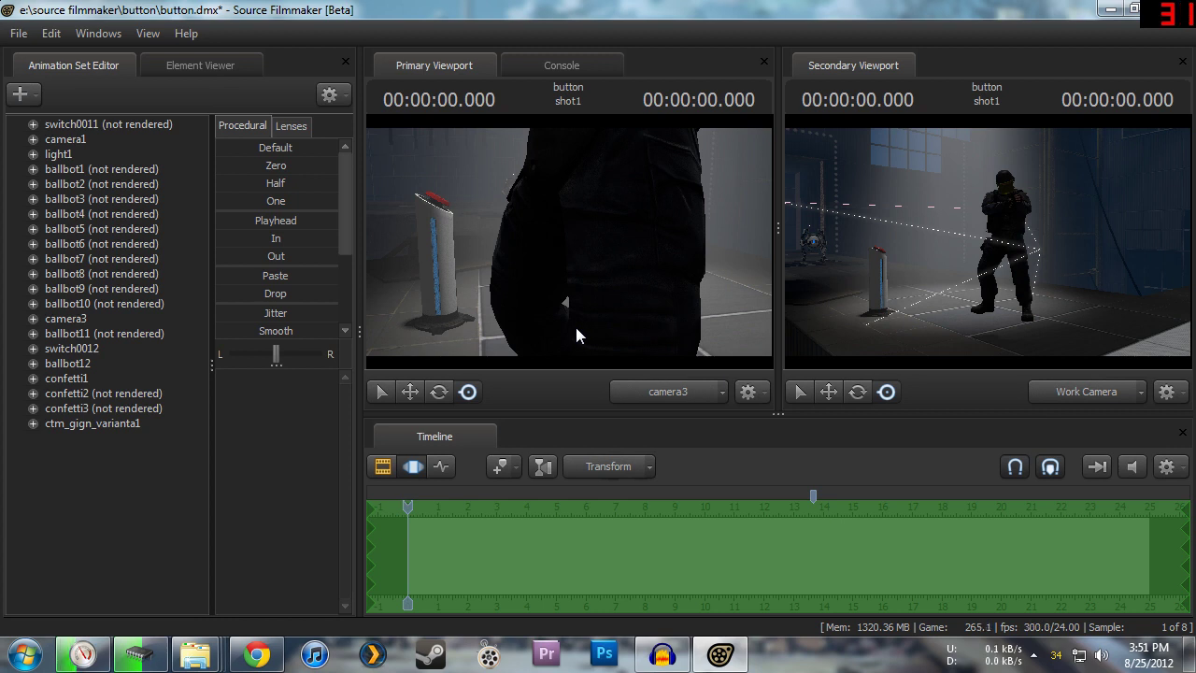
pyautogui.rightClick(94, 495)
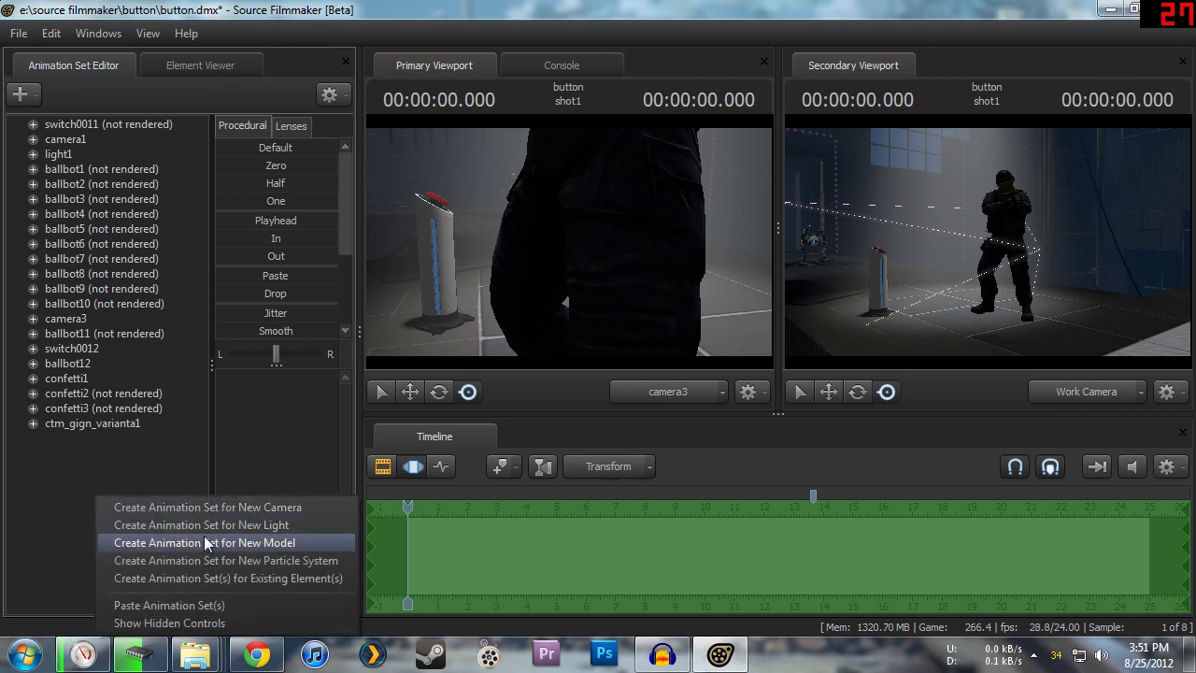
pyautogui.click(215, 543)
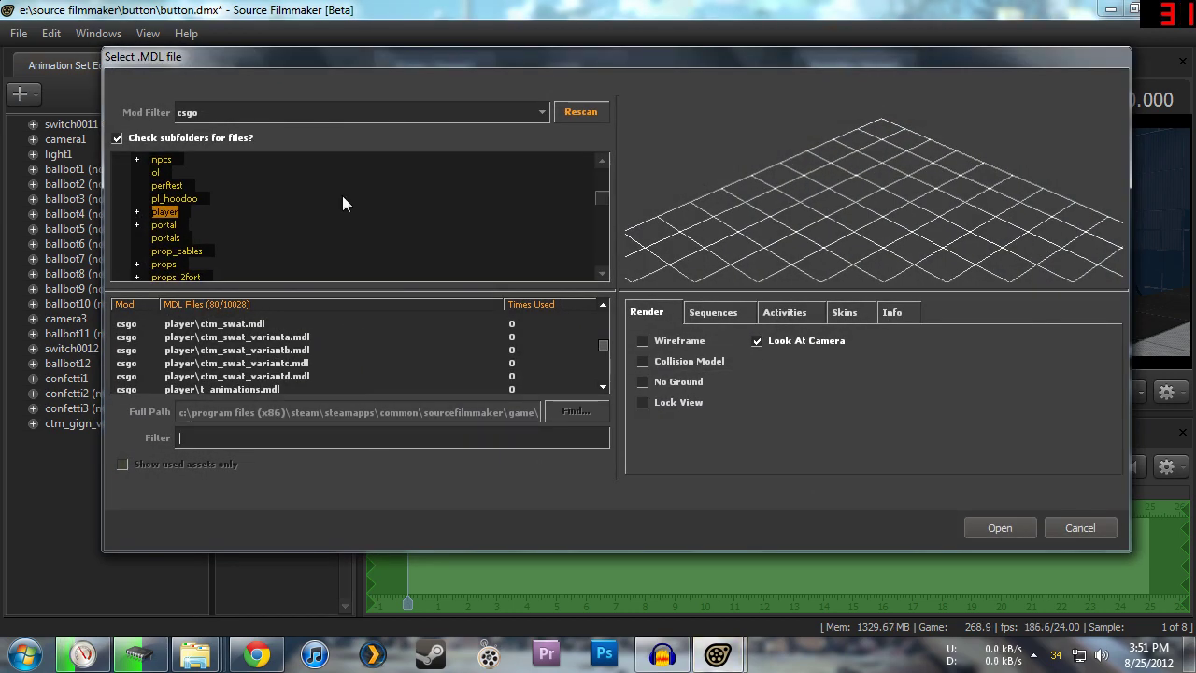
pyautogui.click(591, 112)
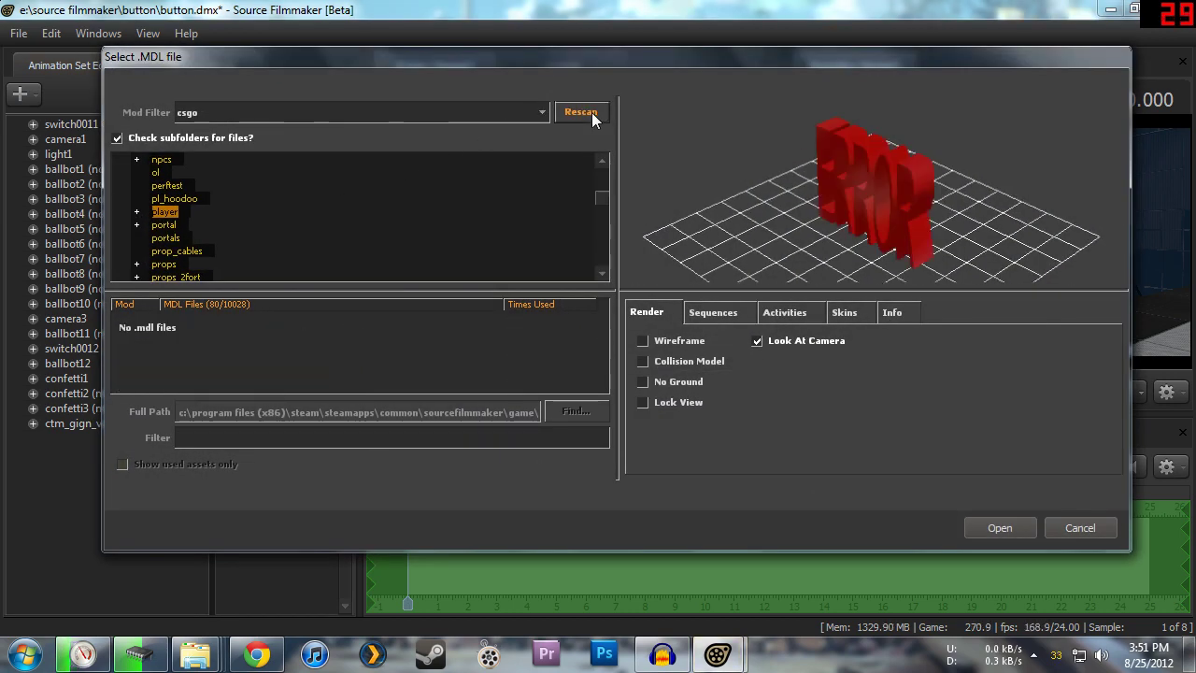
pyautogui.click(339, 114)
pyautogui.scroll(2, 295, 142)
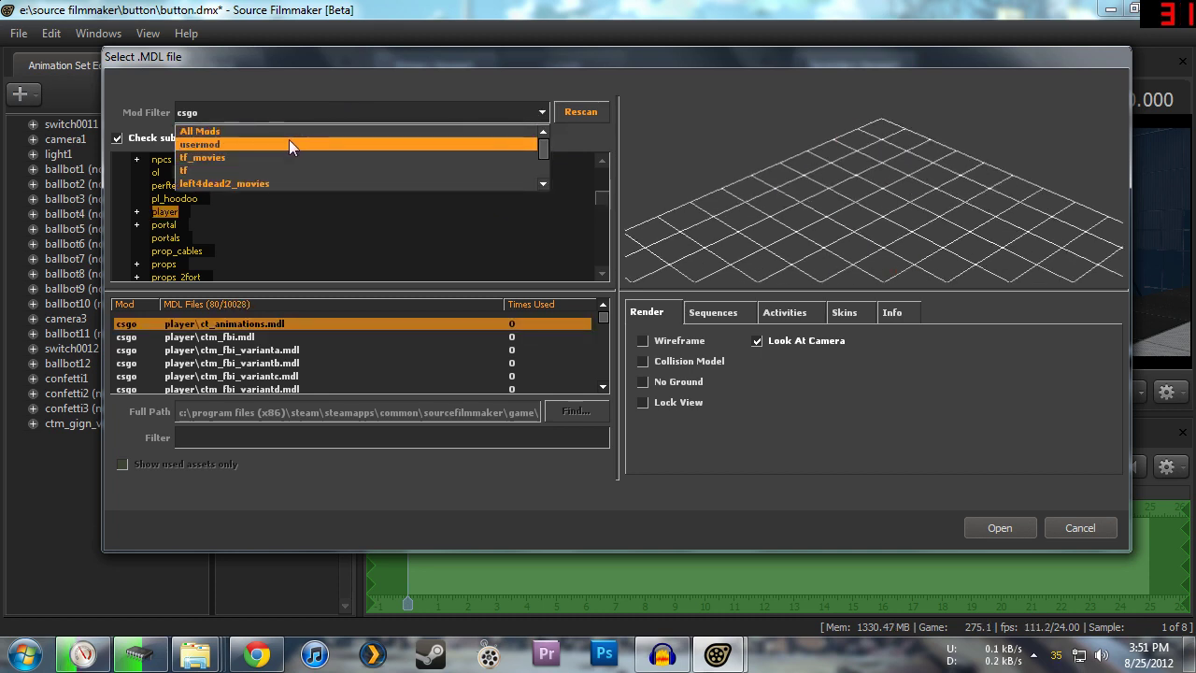
pyautogui.click(267, 168)
# Preview the mannco crate models, then load mannco\mannkey.mdl into the scene as mannkey1.
pyautogui.scroll(-3, 605, 204)
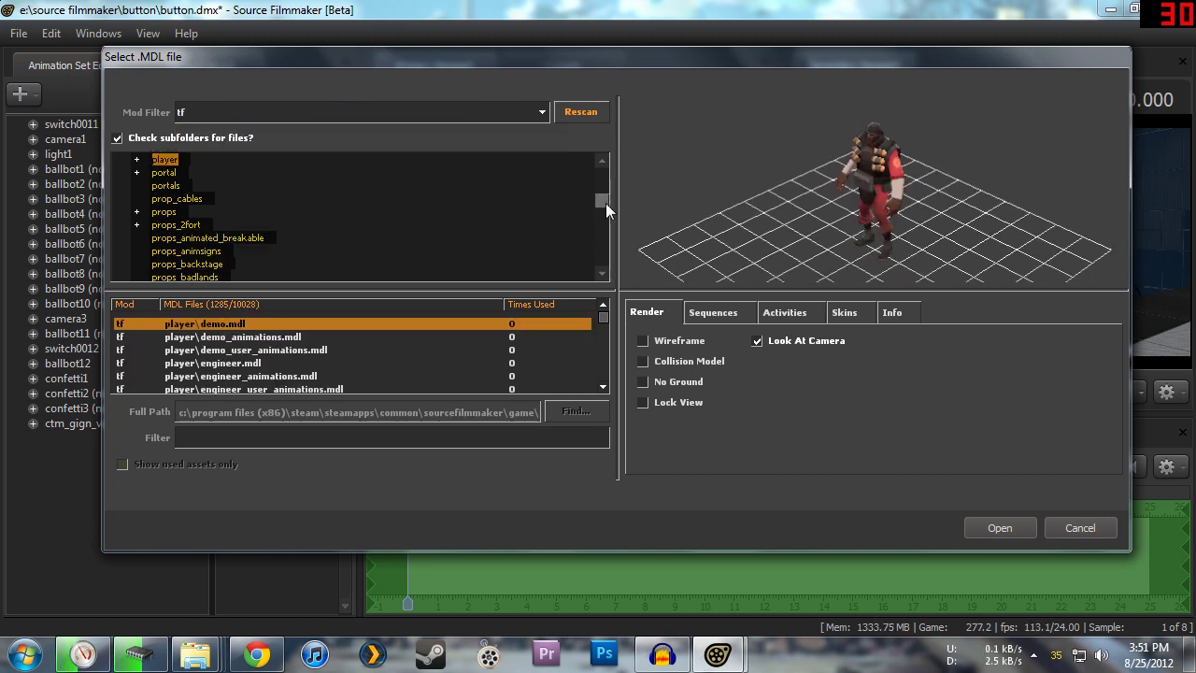
pyautogui.scroll(2, 605, 204)
pyautogui.moveTo(605, 200); pyautogui.dragTo(605, 191)
pyautogui.scroll(-3, 389, 205)
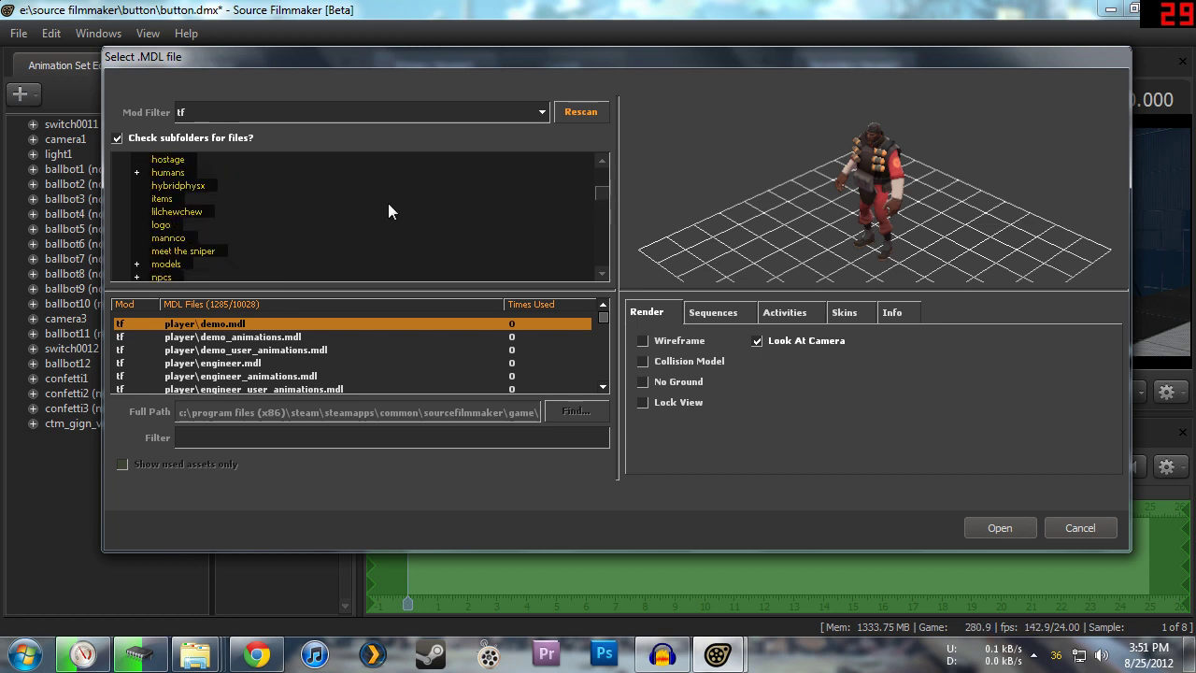
pyautogui.click(171, 239)
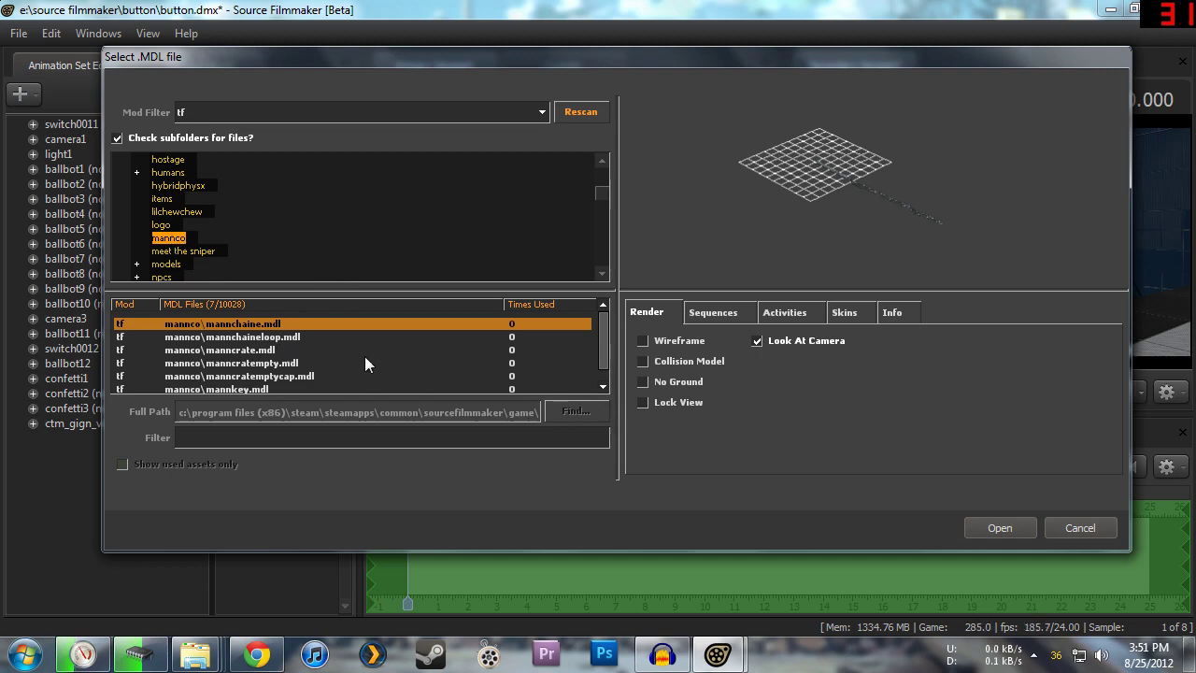
pyautogui.click(280, 337)
pyautogui.click(262, 350)
pyautogui.click(257, 364)
pyautogui.scroll(-1, 257, 366)
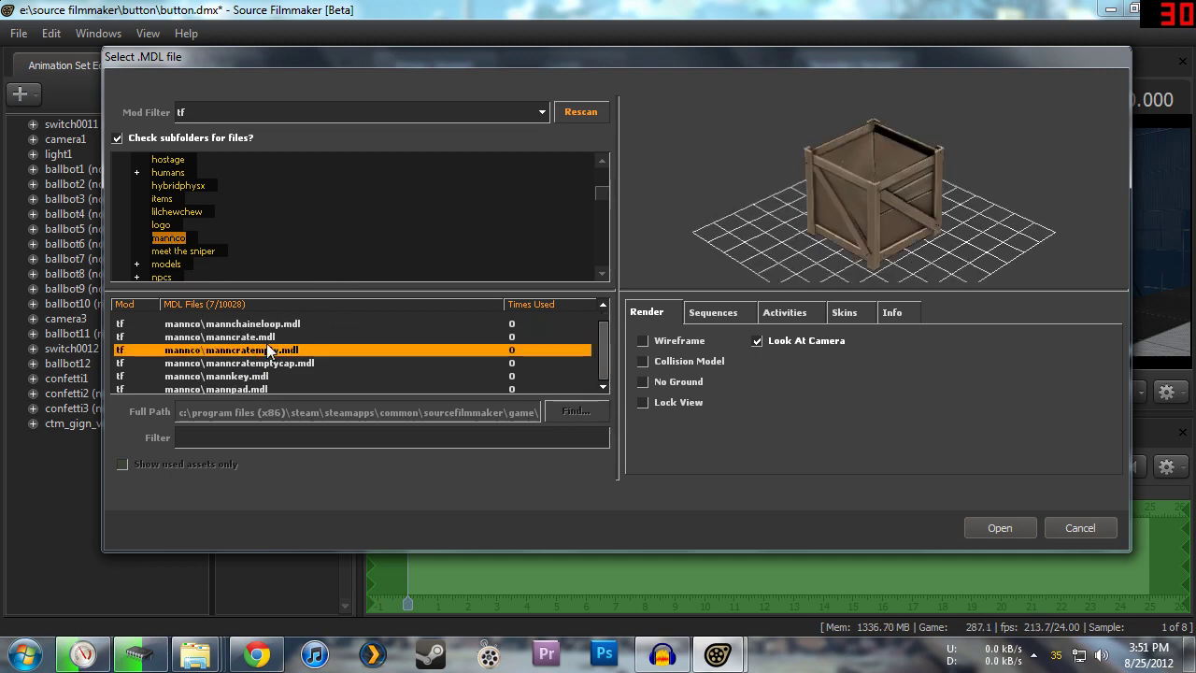
pyautogui.click(257, 363)
pyautogui.click(254, 378)
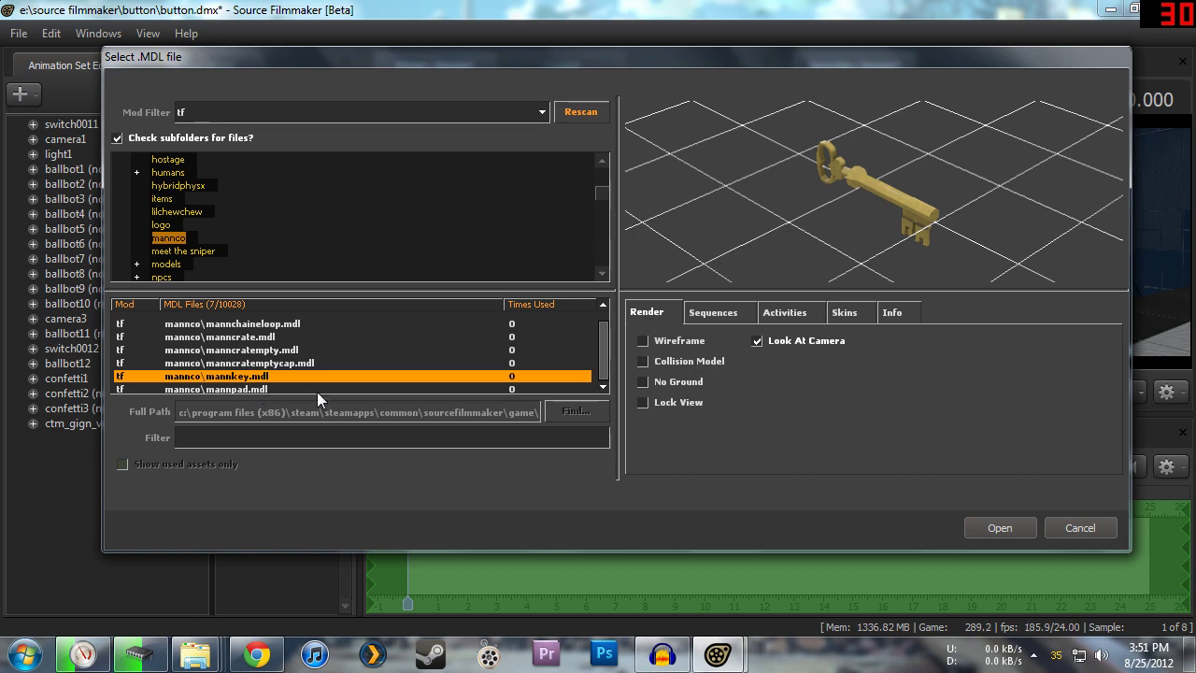
pyautogui.click(1012, 534)
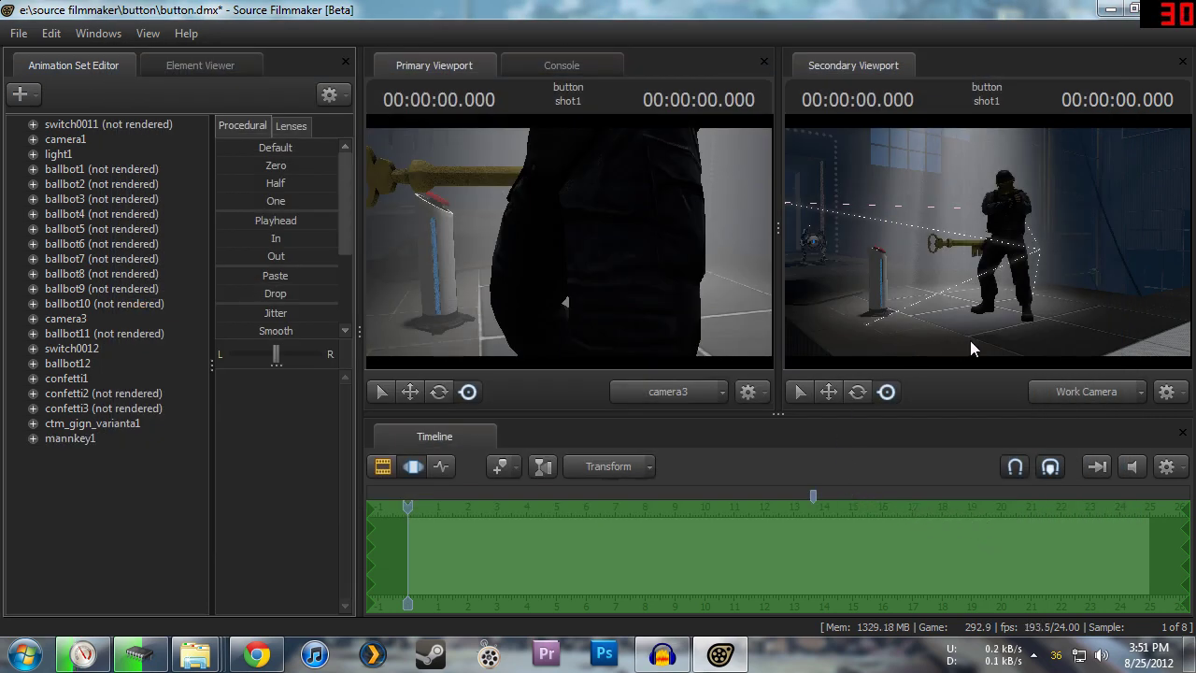
# Dolly the work camera in toward the Mann Co. key beside the character.
pyautogui.scroll(5, 988, 243)
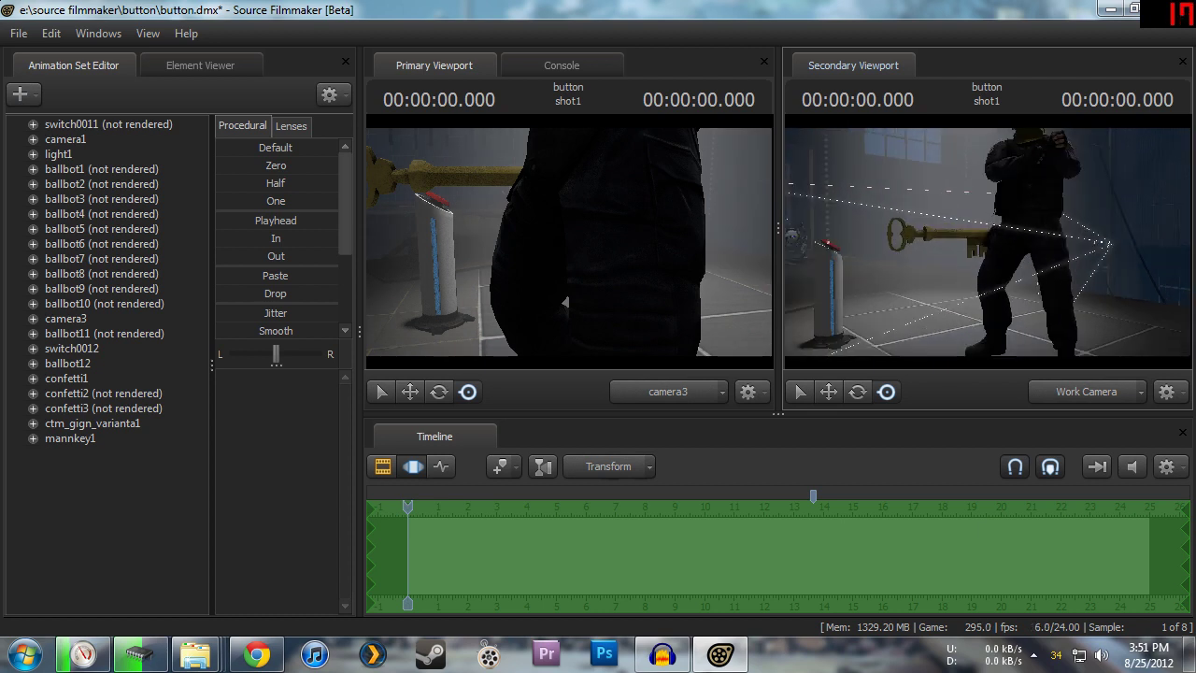
pyautogui.scroll(1, 988, 243)
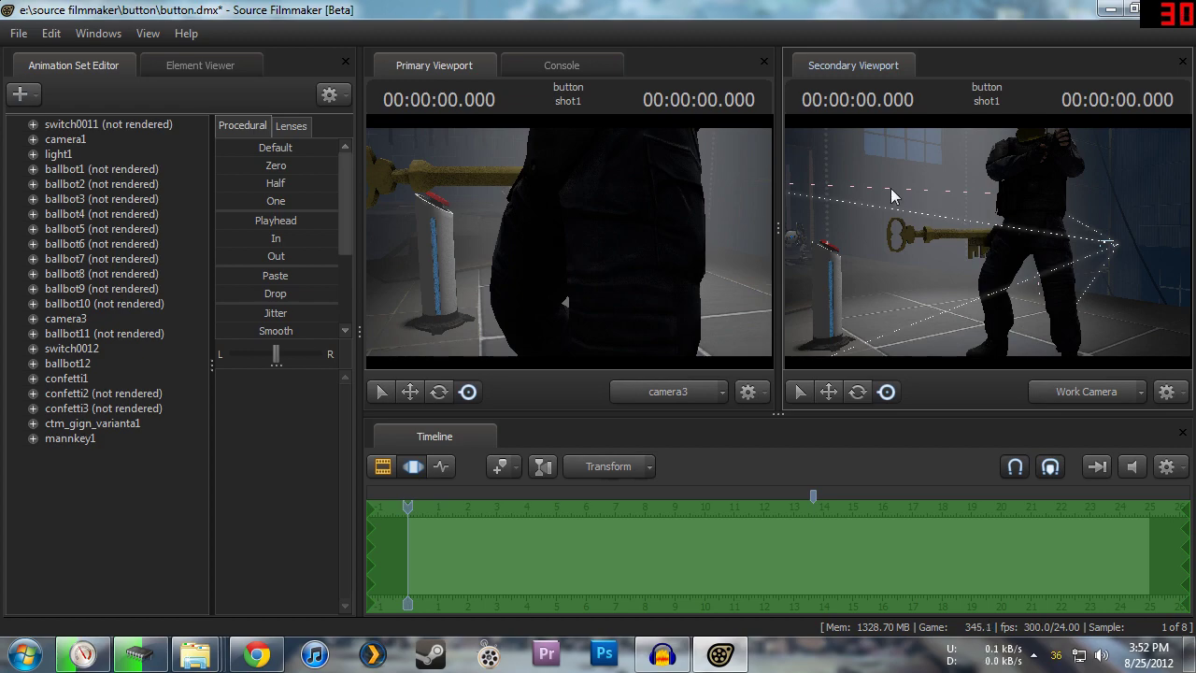
pyautogui.moveTo(195, 655)
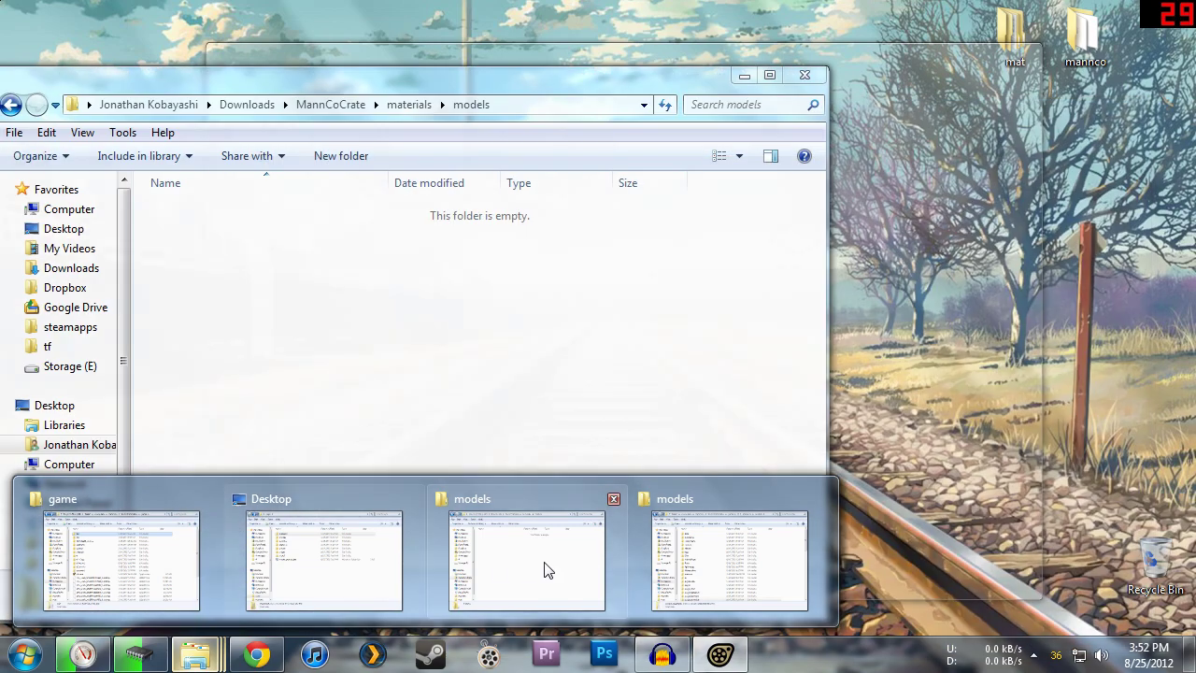
# Go up from the tf models folder to steamapps and look through its .gcf files.
pyautogui.click(739, 565)
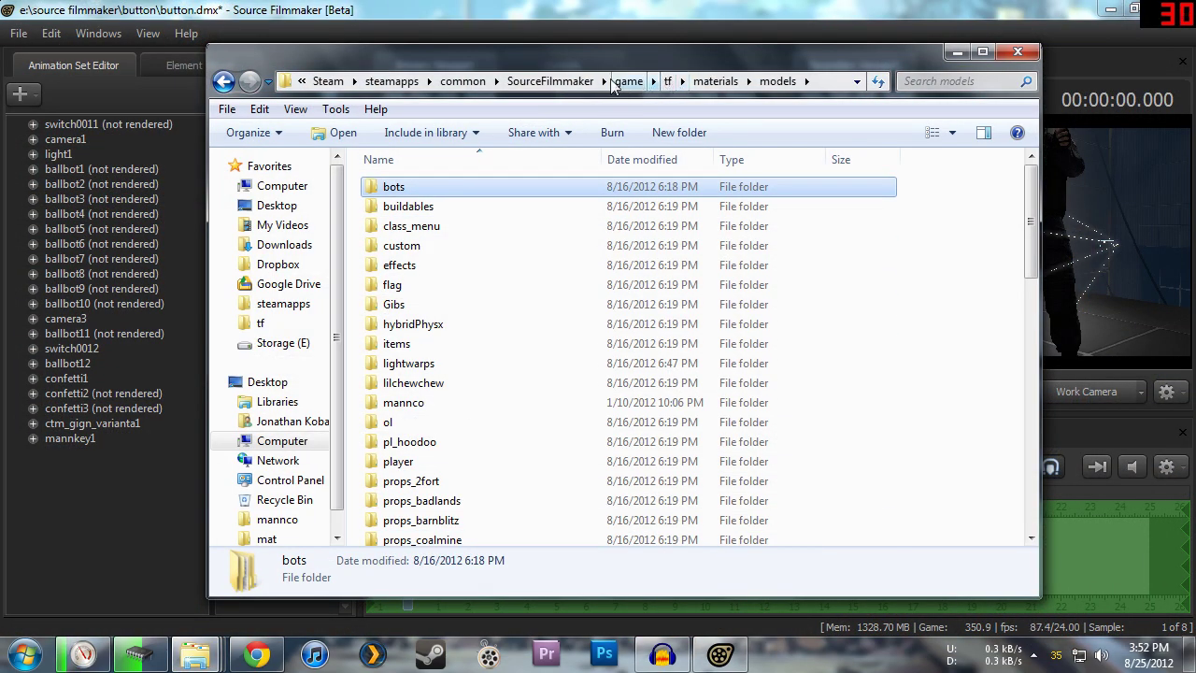
pyautogui.click(465, 82)
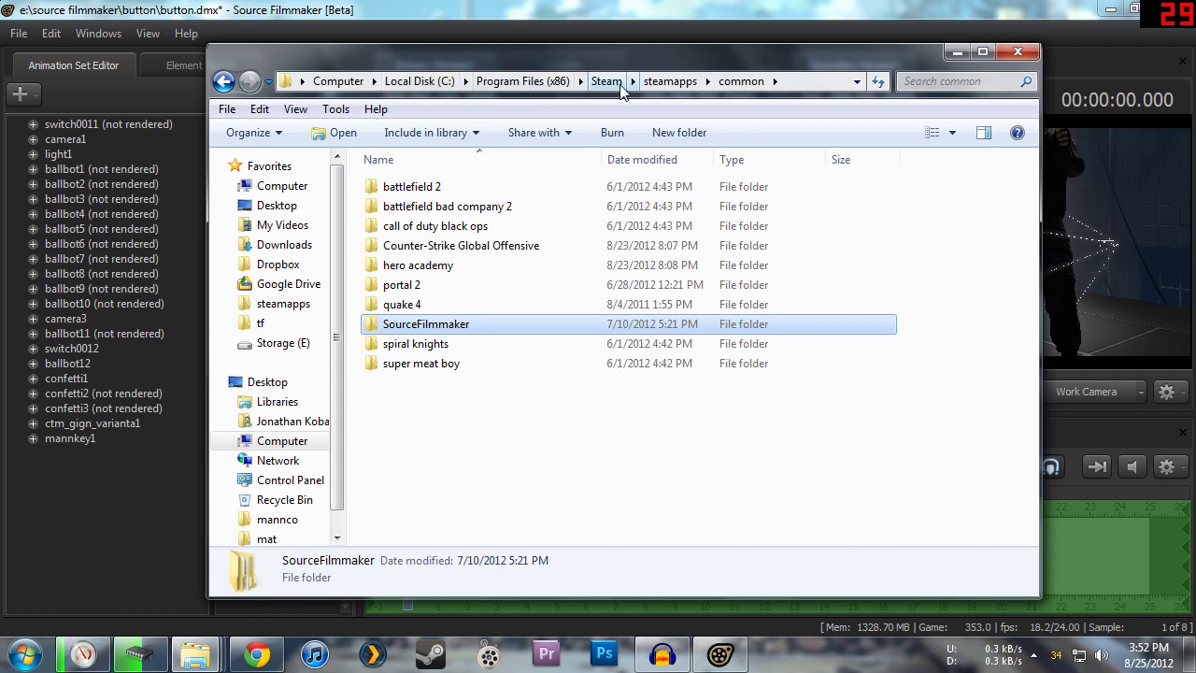
pyautogui.click(665, 82)
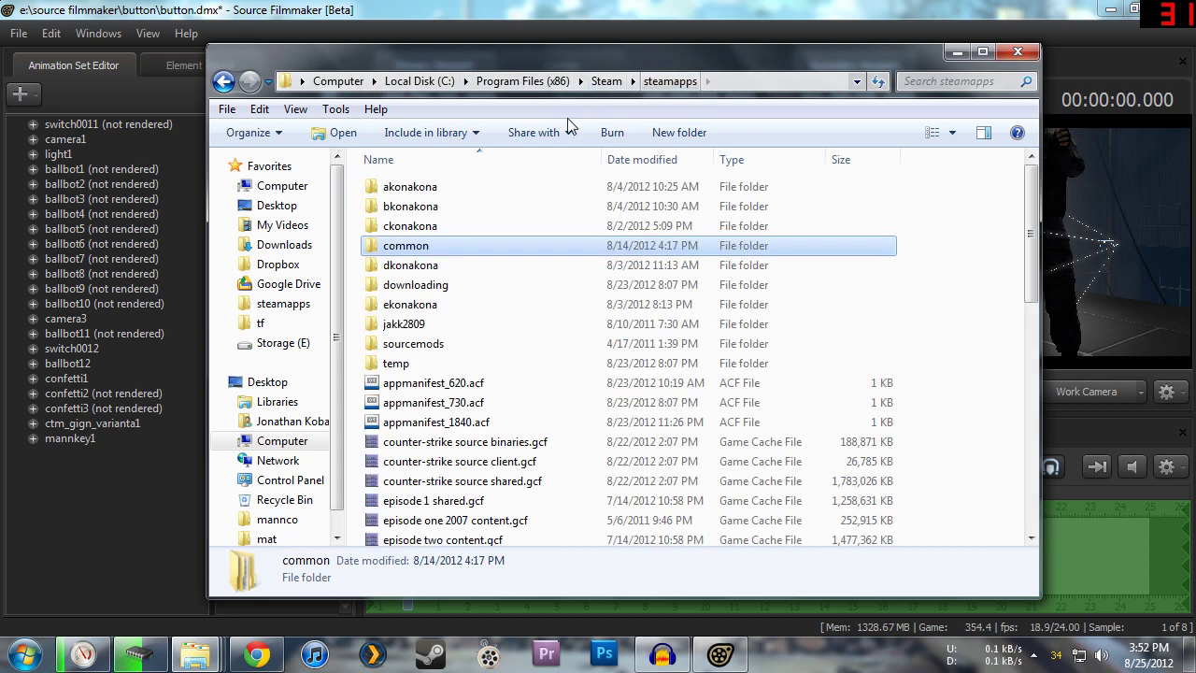
pyautogui.doubleClick(411, 325)
pyautogui.click(678, 81)
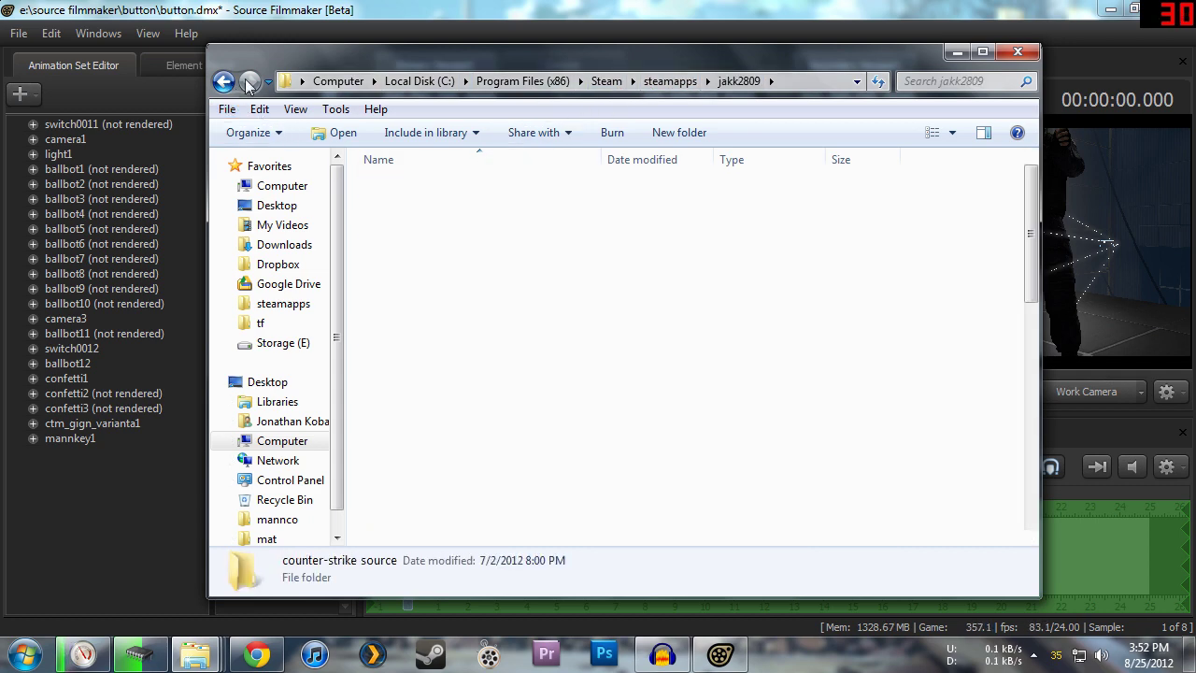
pyautogui.scroll(-6, 537, 215)
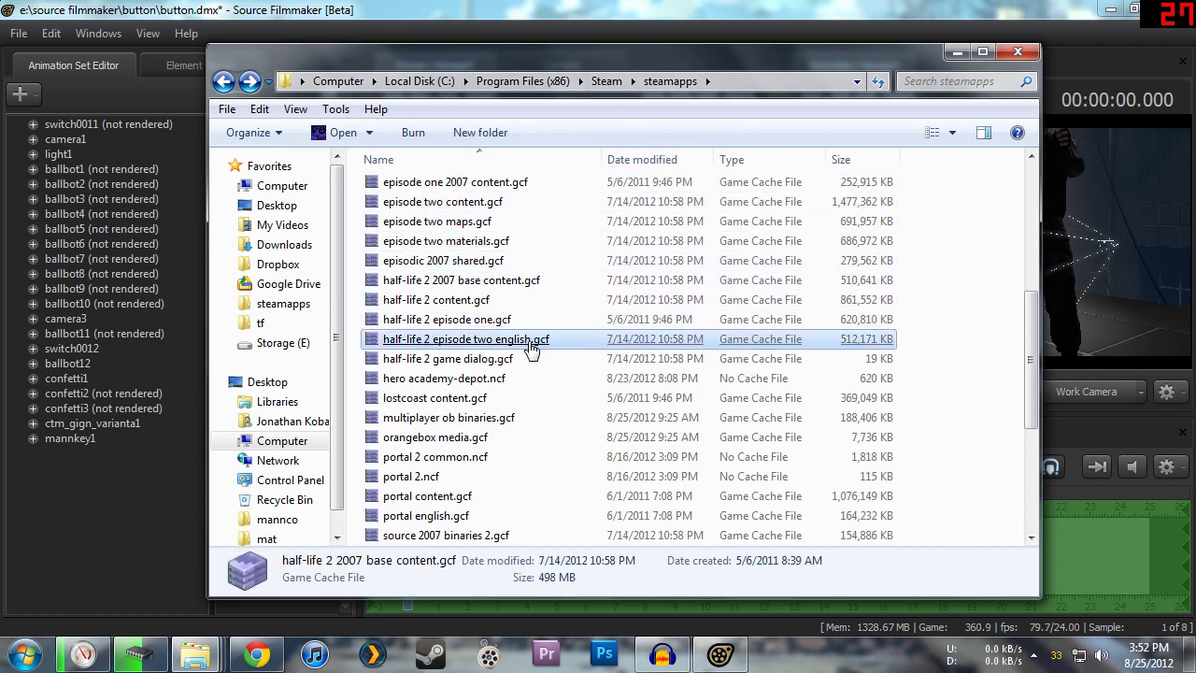
pyautogui.scroll(-5, 528, 351)
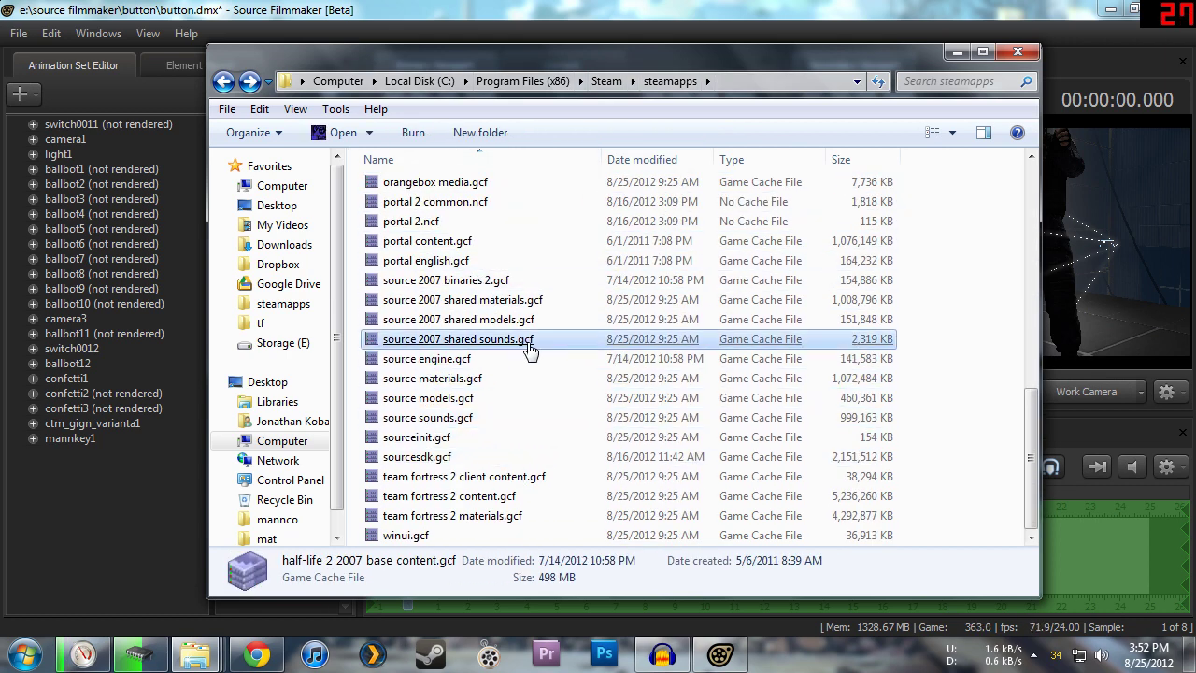
pyautogui.click(529, 345)
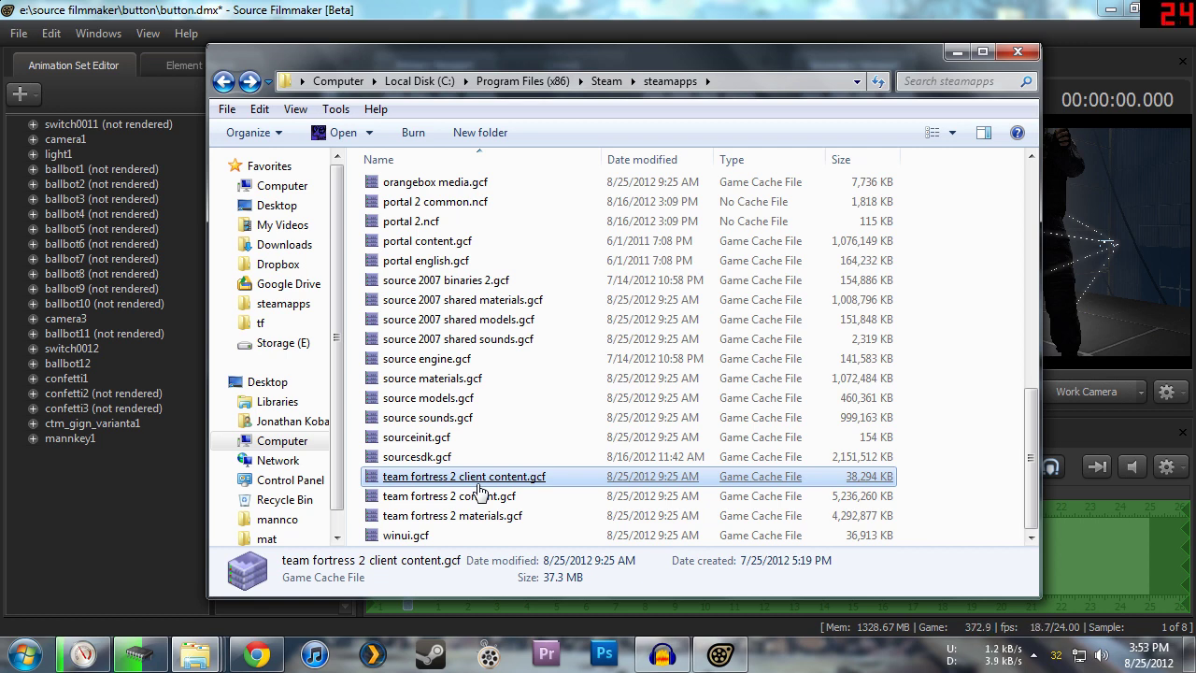
# Return to the Source Filmmaker scene showing the Mann Co. key.
pyautogui.click(730, 21)
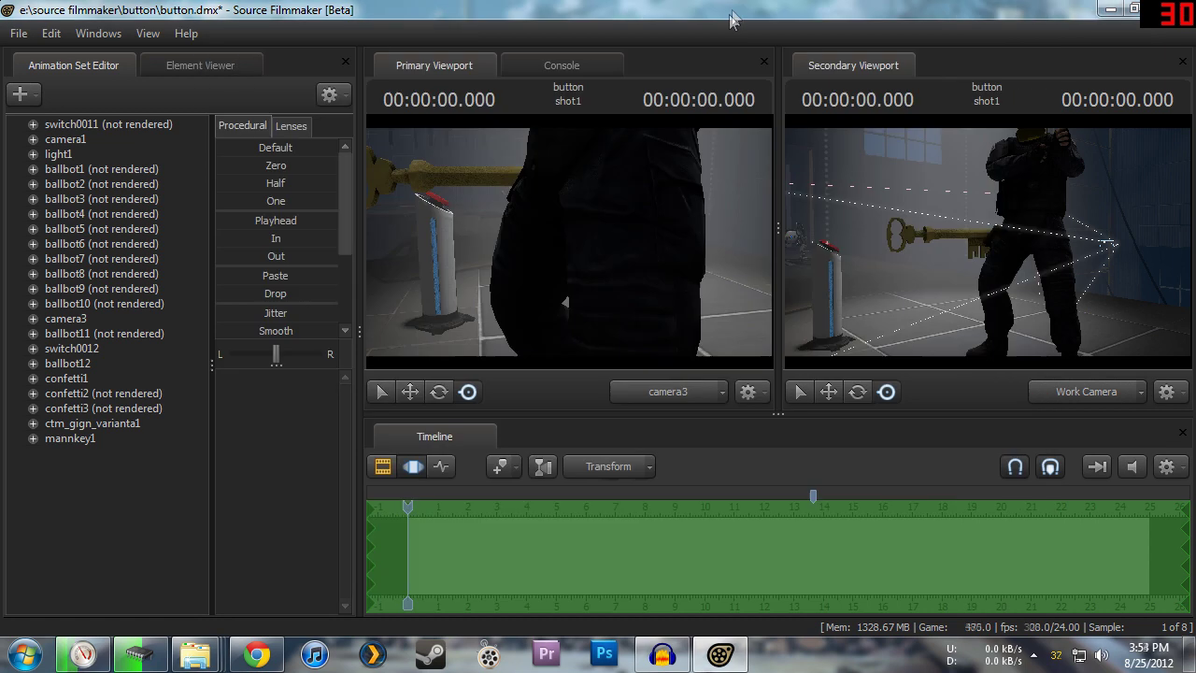